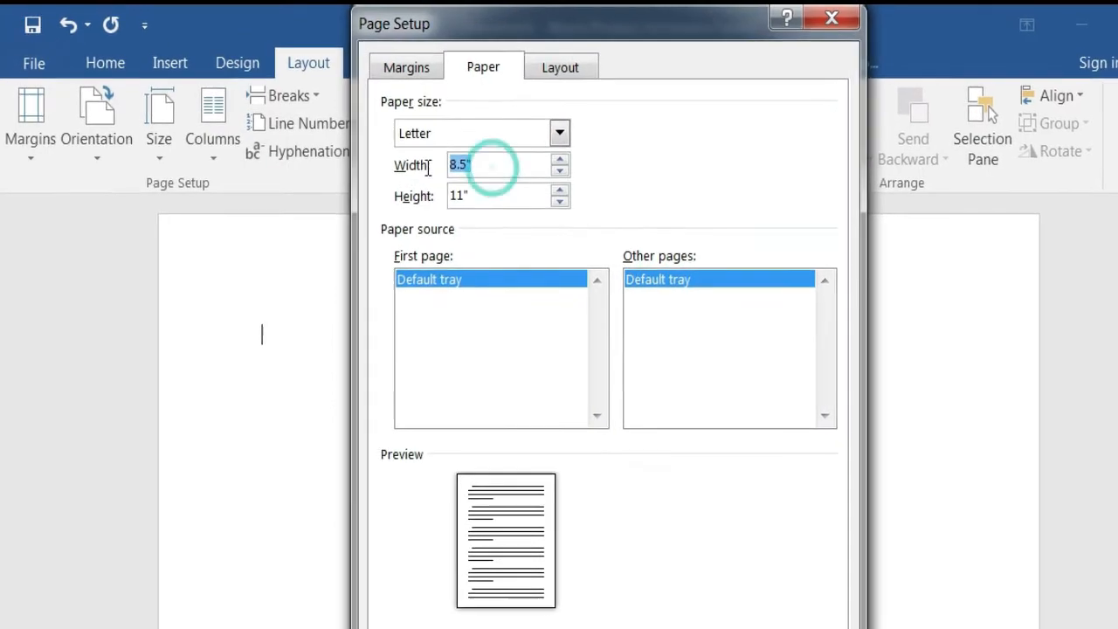
- Set a custom paper size of 3.78 inches wide by 2.4 inches high for the whole document
{"action": "type", "text": "3"}
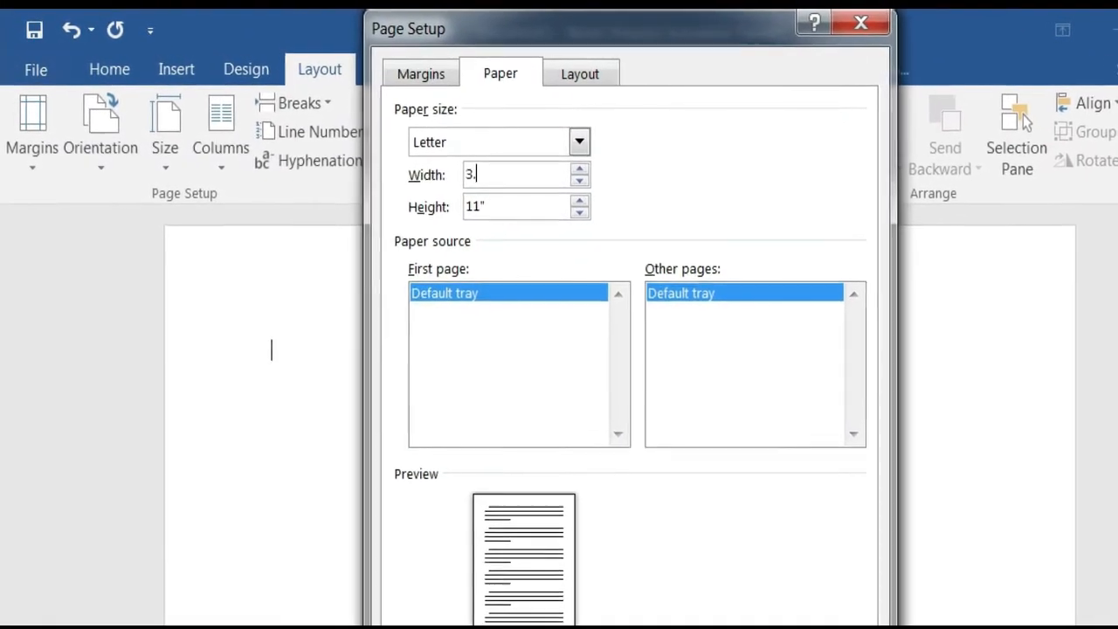
{"action": "type", "text": ".78"}
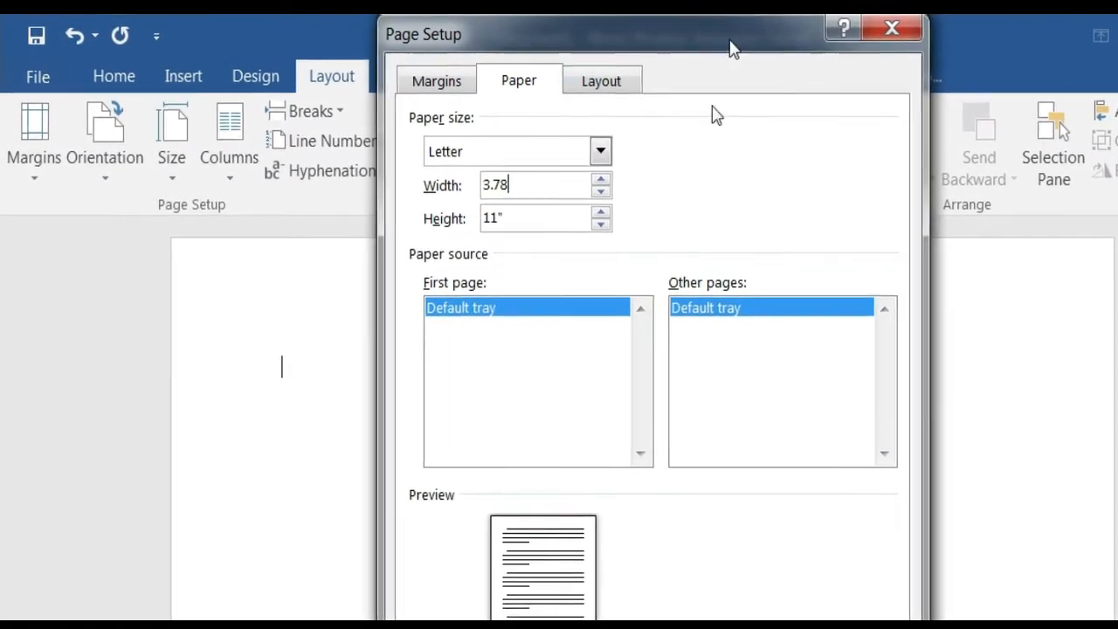
{"action": "left_click_drag", "start_coordinate": [552, 217], "coordinate": [453, 219]}
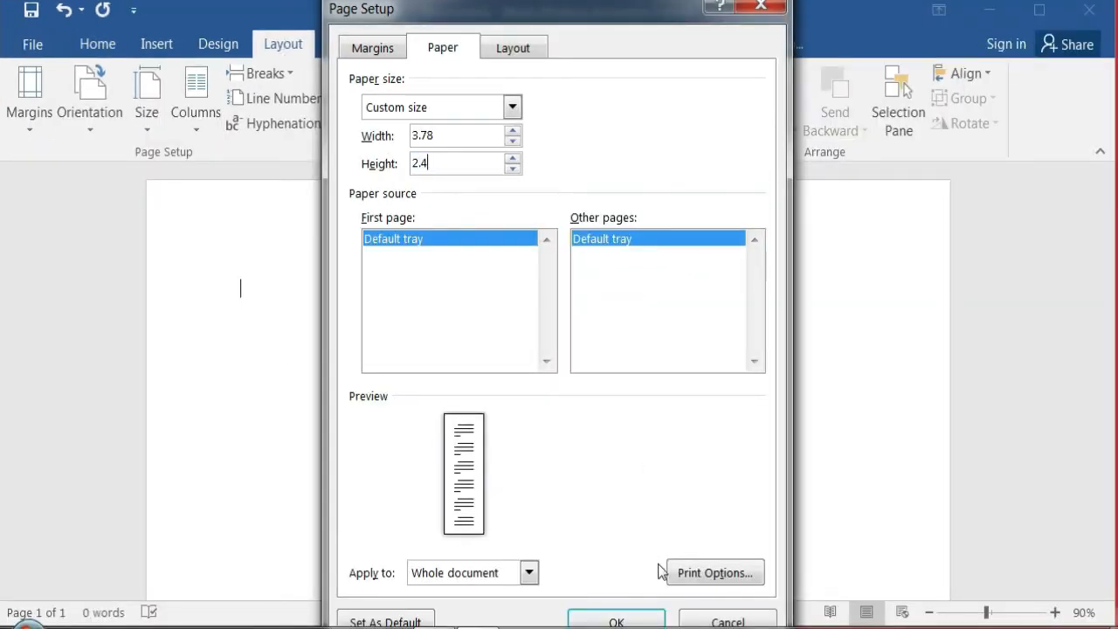
{"action": "type", "text": "2.4"}
{"action": "left_click", "coordinate": [617, 622]}
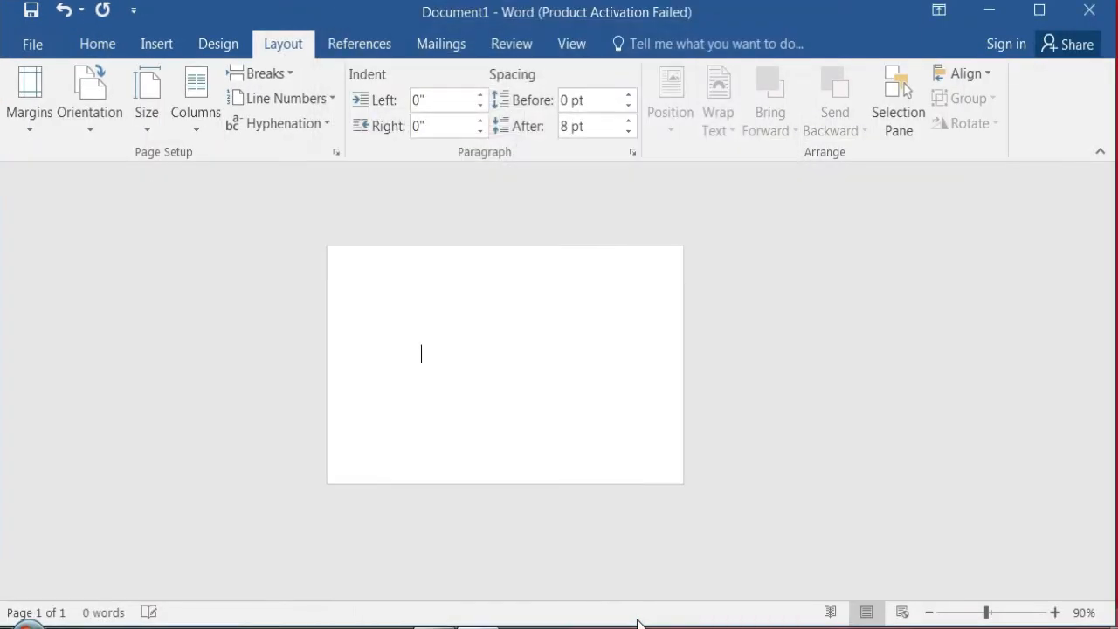
- Set the top, bottom, left and right page margins to 0.24 inches
{"action": "left_click", "coordinate": [33, 123]}
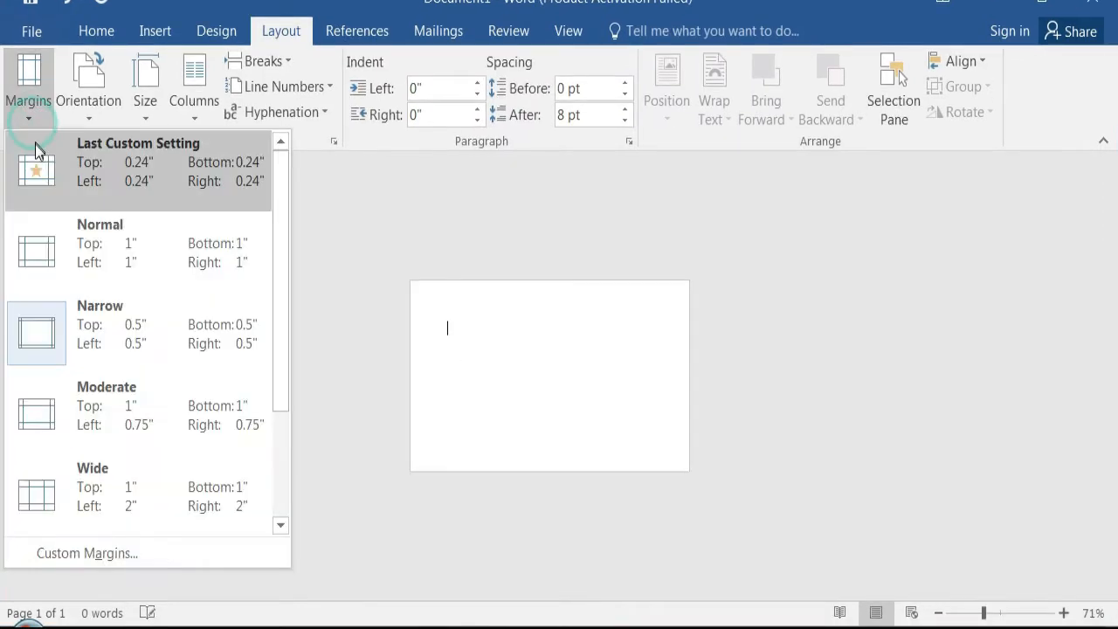
{"action": "left_click", "coordinate": [123, 549]}
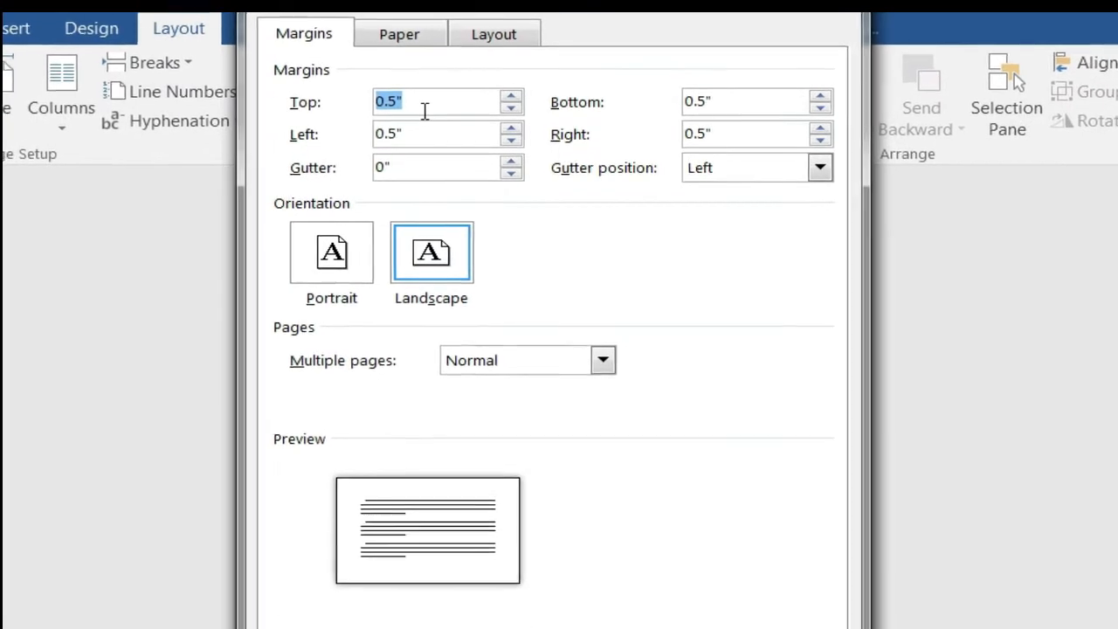
{"action": "type", "text": "0.2"}
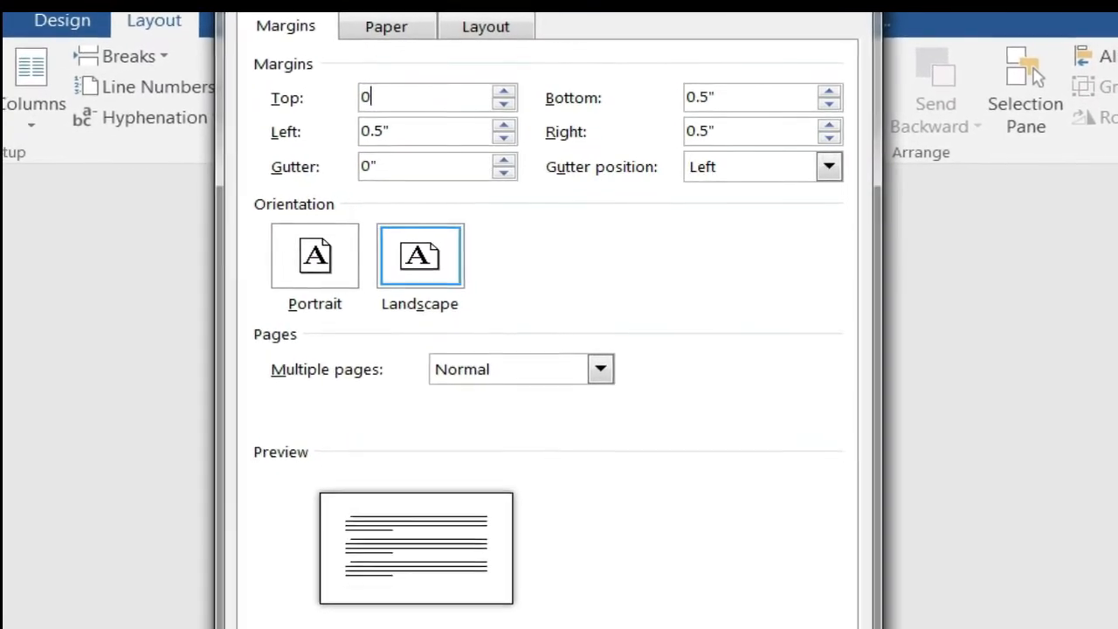
{"action": "type", "text": "4"}
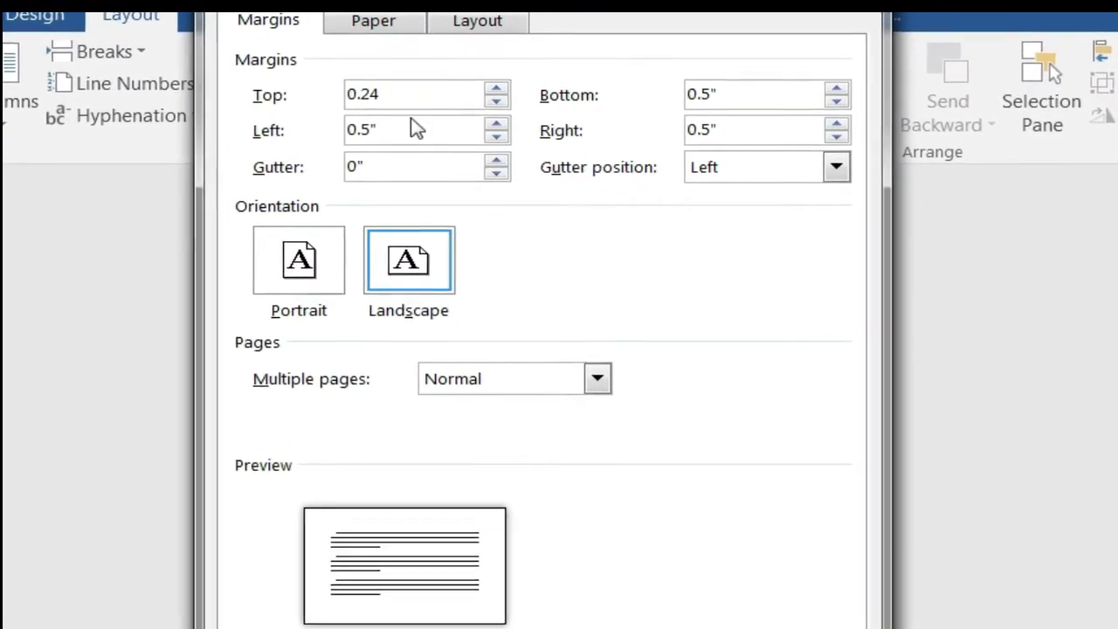
{"action": "double_click", "coordinate": [389, 92]}
{"action": "key", "text": "ctrl+c"}
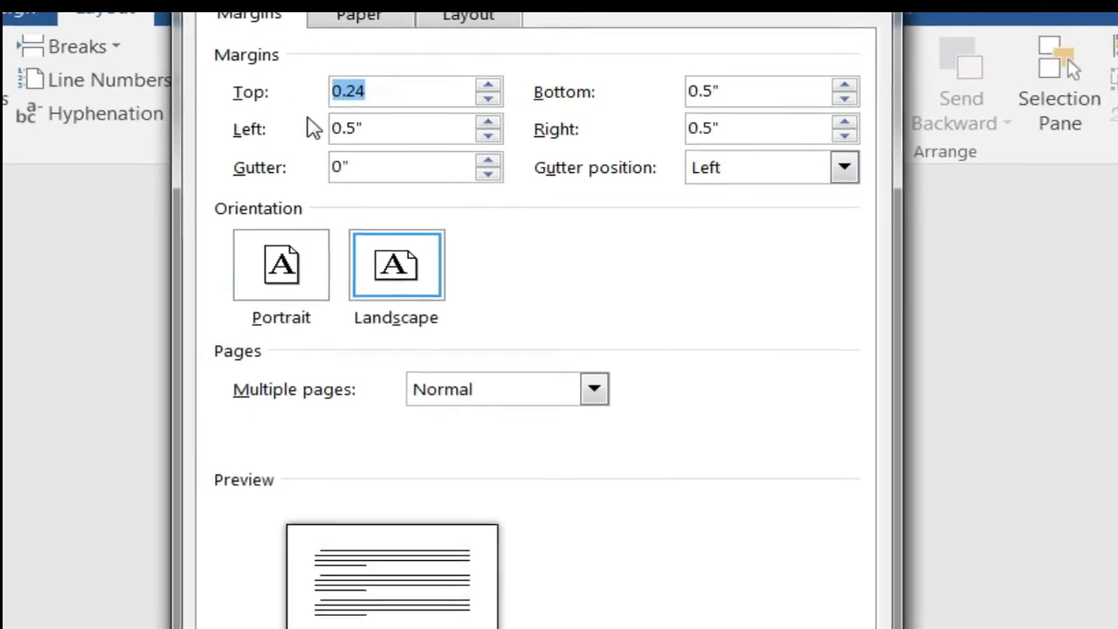
{"action": "left_click", "coordinate": [726, 93]}
{"action": "double_click", "coordinate": [703, 91]}
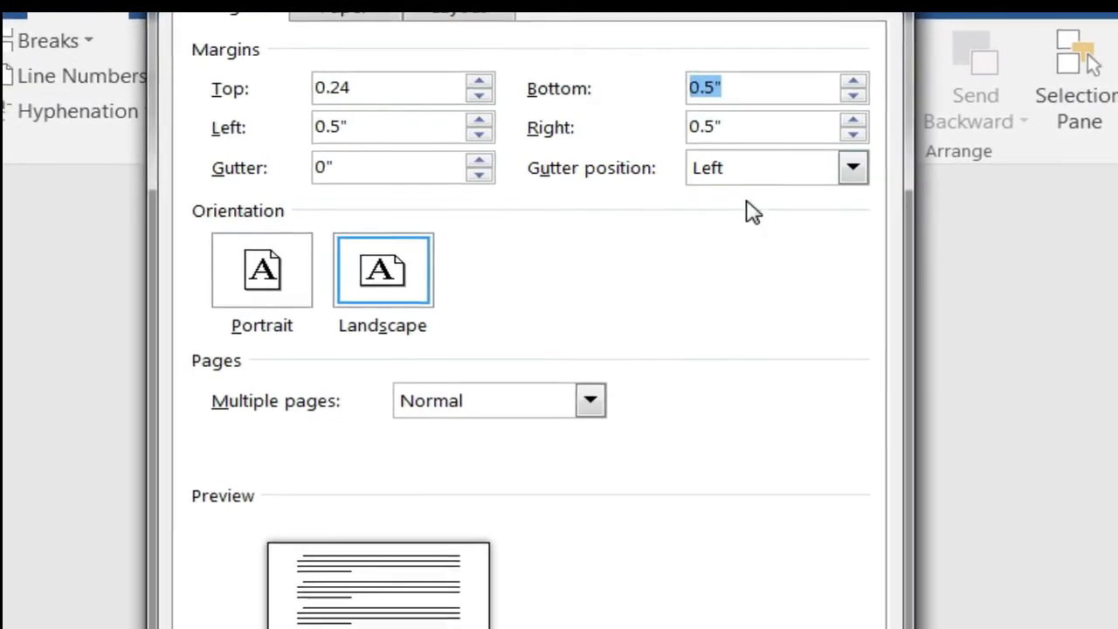
{"action": "key", "text": "ctrl+v"}
{"action": "double_click", "coordinate": [389, 125]}
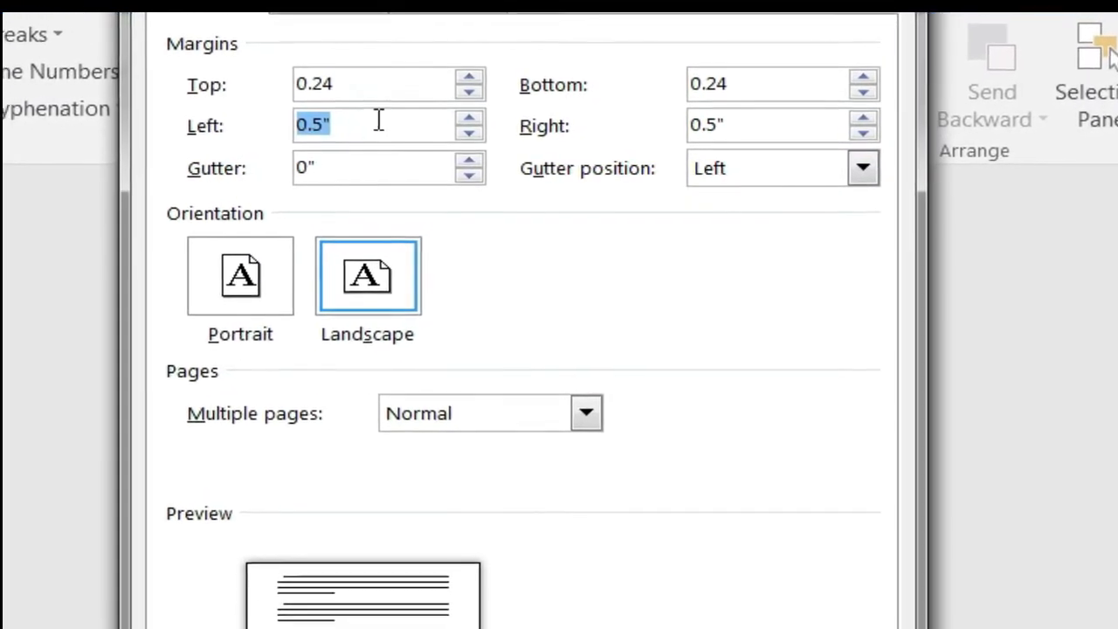
{"action": "key", "text": "ctrl+v"}
{"action": "double_click", "coordinate": [703, 124]}
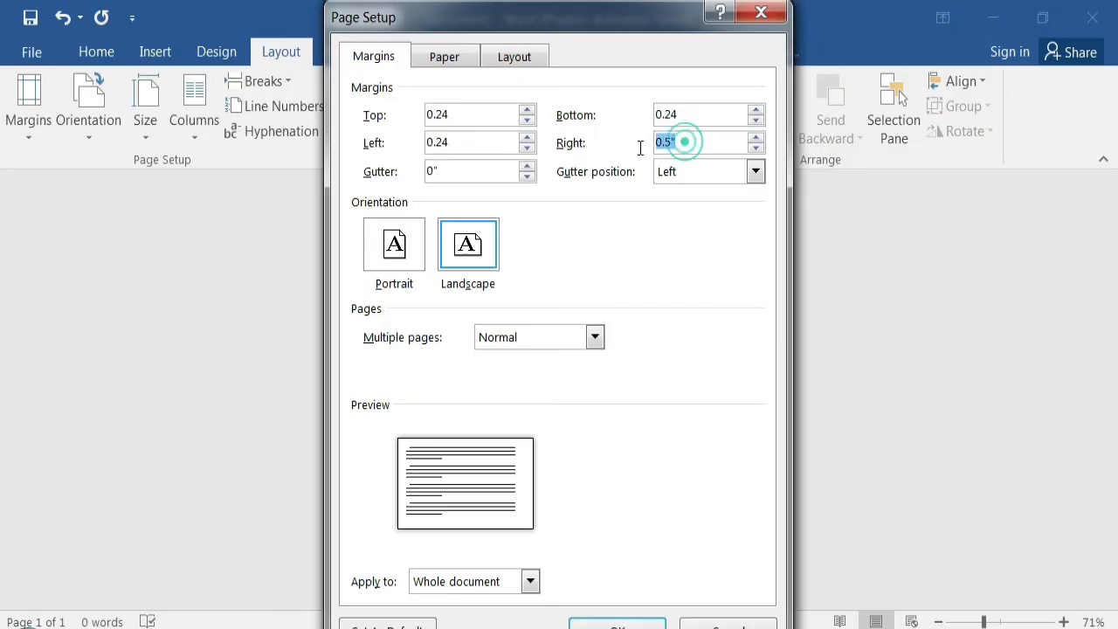
{"action": "left_click", "coordinate": [633, 624]}
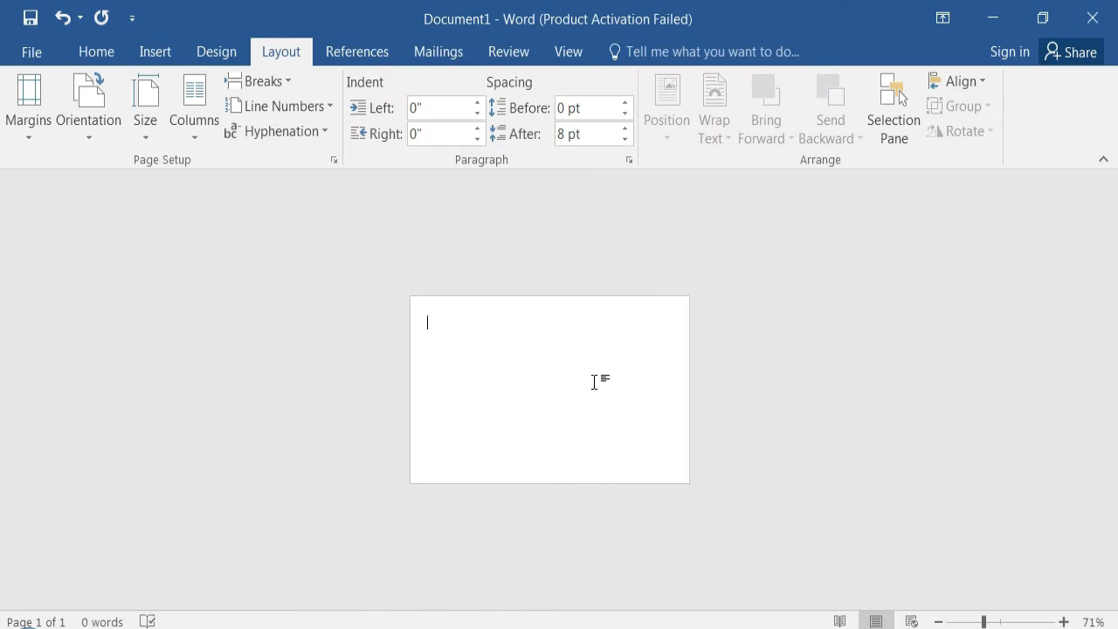
- Add a second blank page to the document and return to the first page
{"action": "left_click", "coordinate": [591, 381]}
{"action": "key", "text": "Return"}
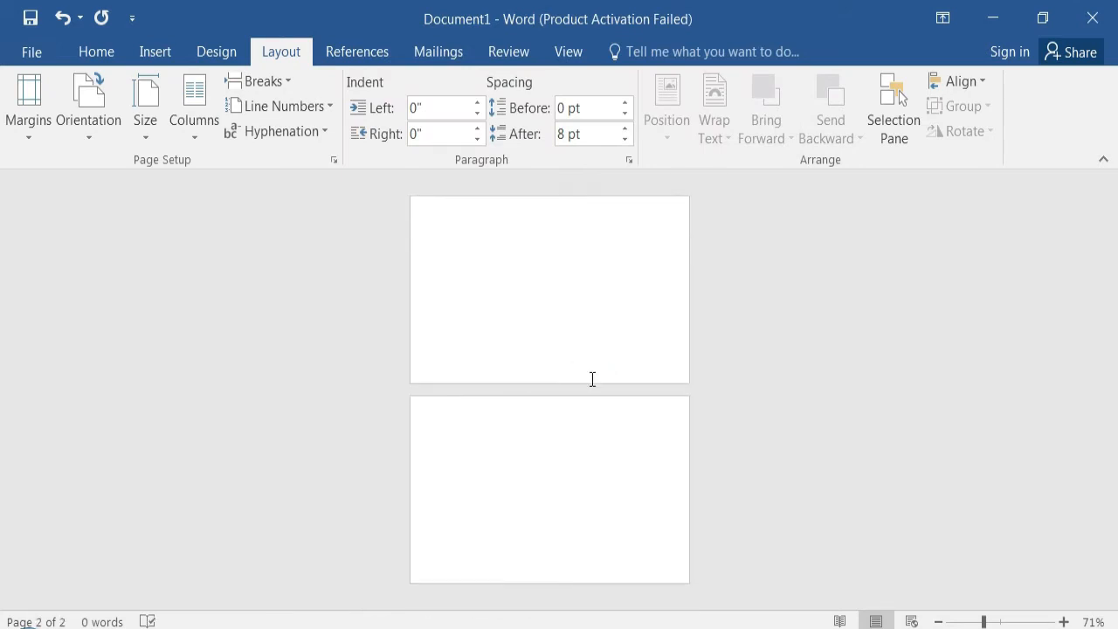
{"action": "scroll", "coordinate": [808, 409], "scroll_direction": "up", "scroll_amount": 1}
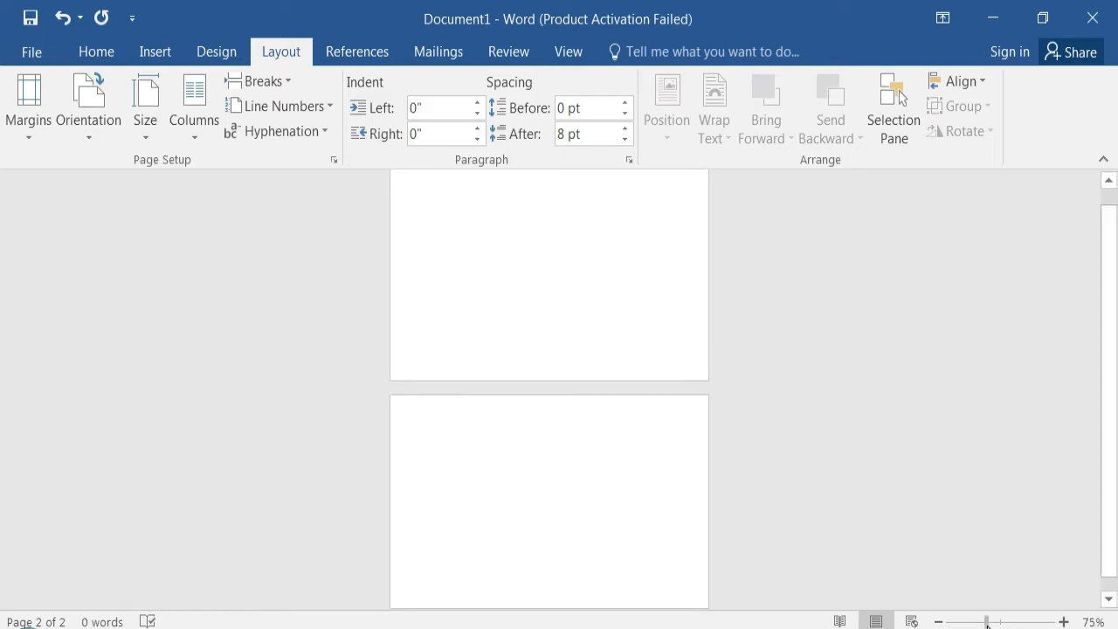
{"action": "left_click", "coordinate": [533, 314]}
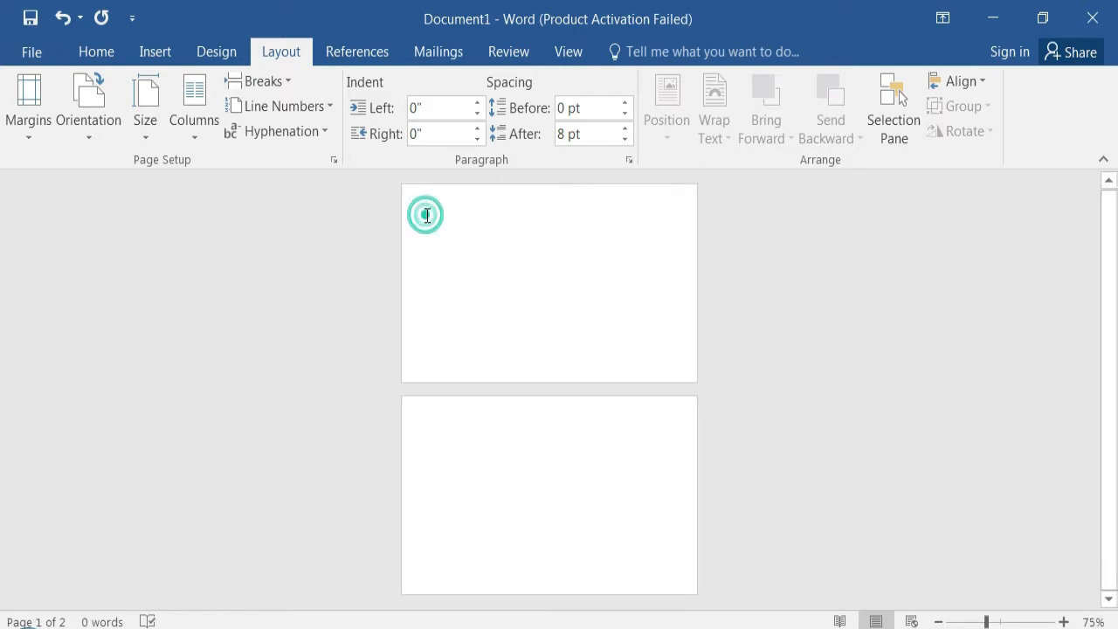
- Draw a rectangle about 3.71 by 2.29 inches over the first page
{"action": "left_click", "coordinate": [161, 49]}
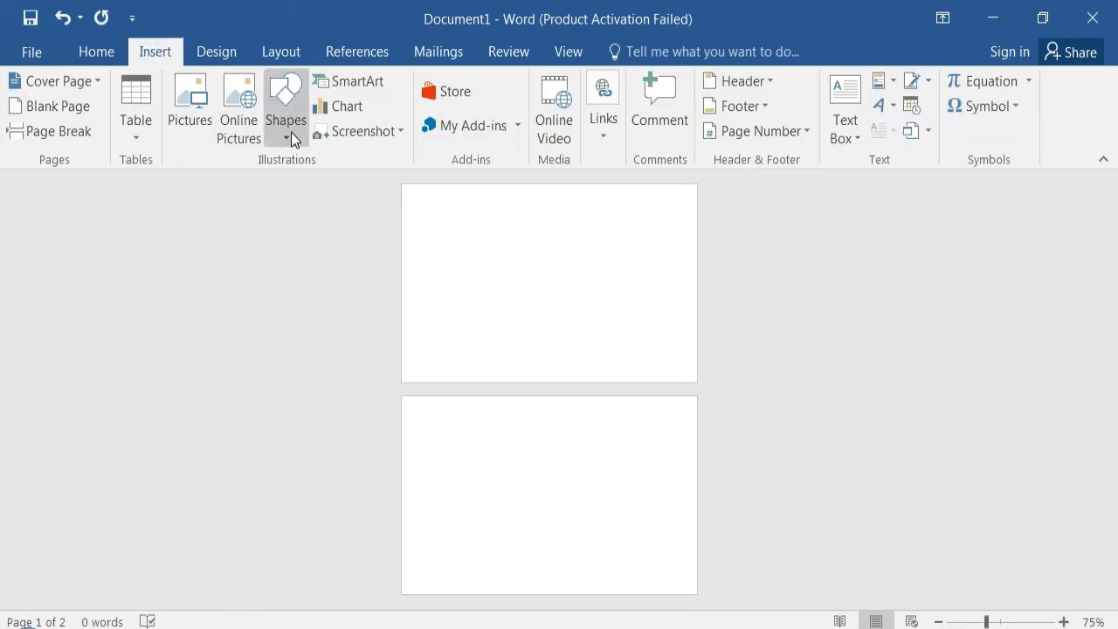
{"action": "type", "text": "s"}
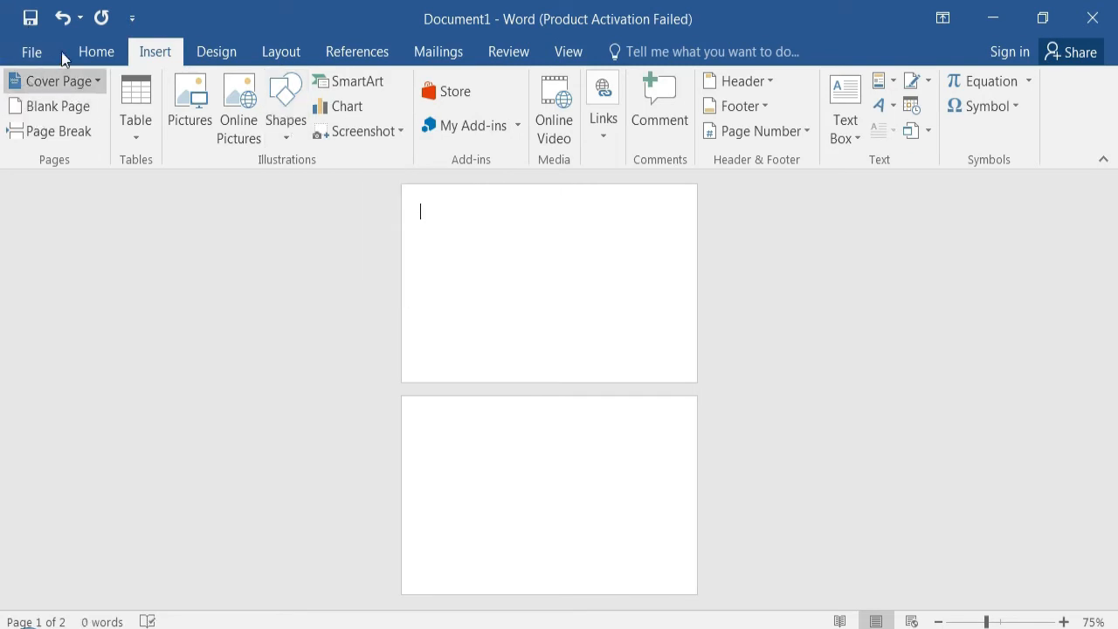
{"action": "left_click", "coordinate": [95, 52]}
{"action": "left_click", "coordinate": [166, 50]}
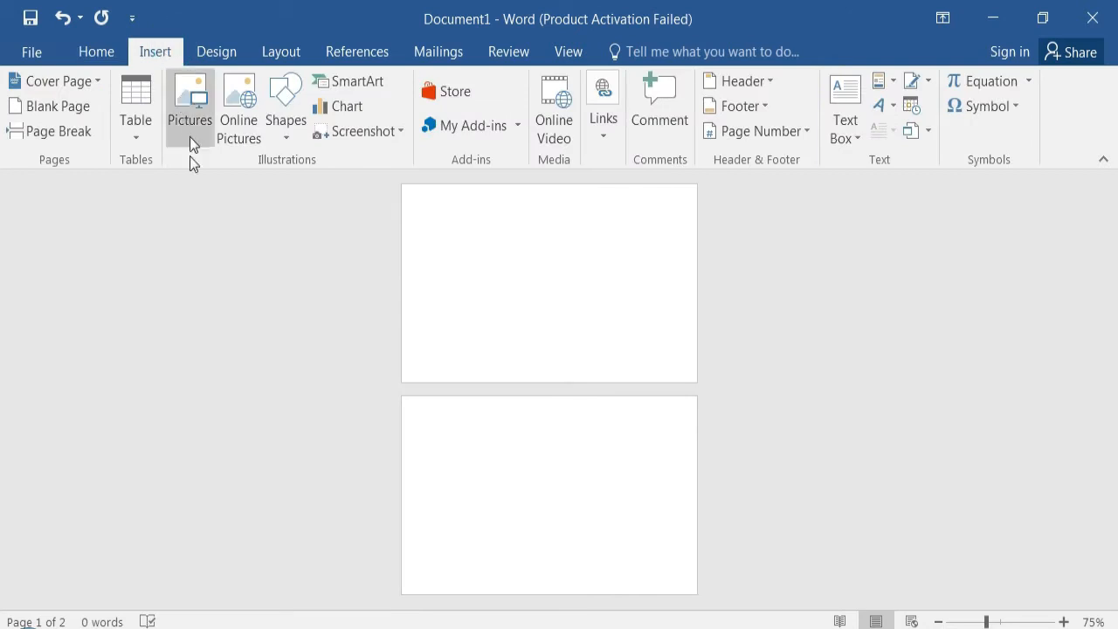
{"action": "left_click", "coordinate": [288, 131]}
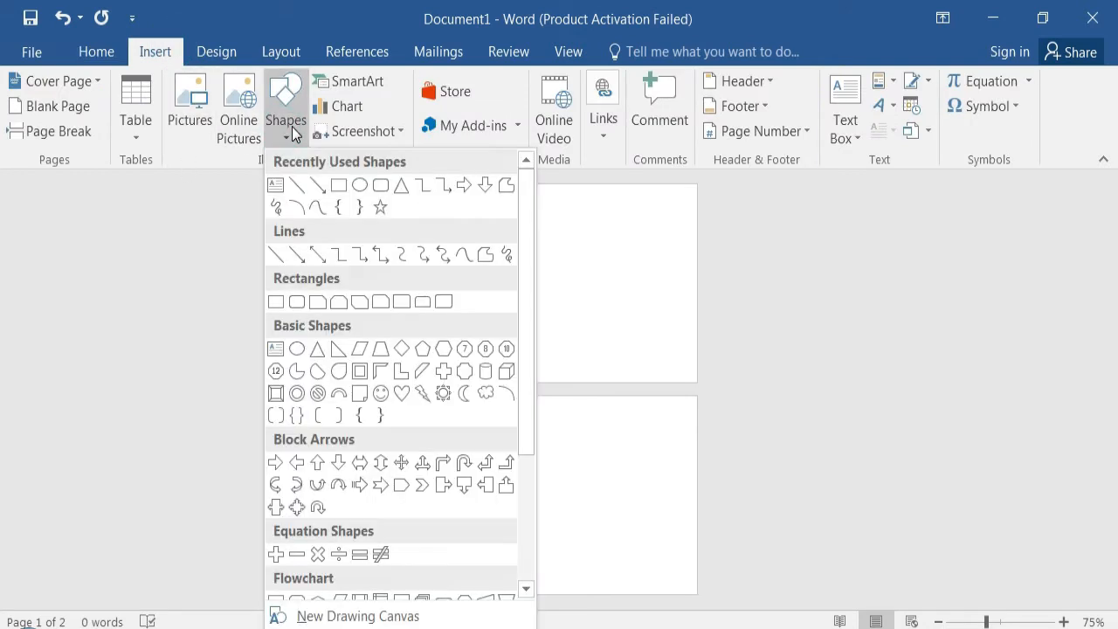
{"action": "left_click", "coordinate": [276, 301]}
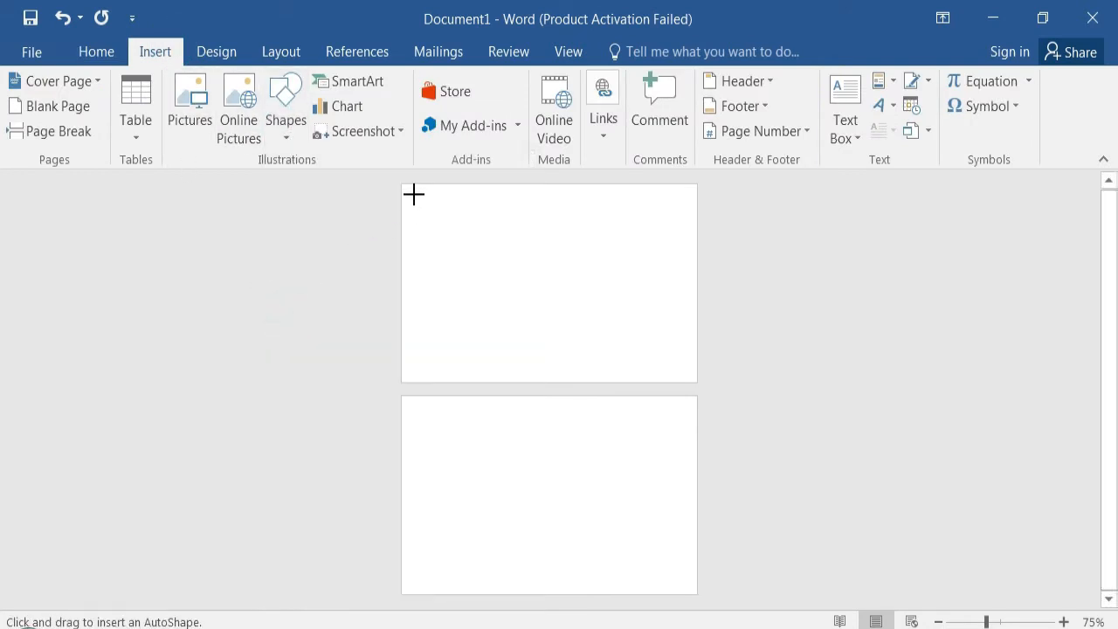
{"action": "mouse_move", "coordinate": [403, 189]}
{"action": "left_mouse_down"}
{"action": "mouse_move", "coordinate": [588, 323]}
{"action": "mouse_move", "coordinate": [695, 380]}
{"action": "left_mouse_up"}
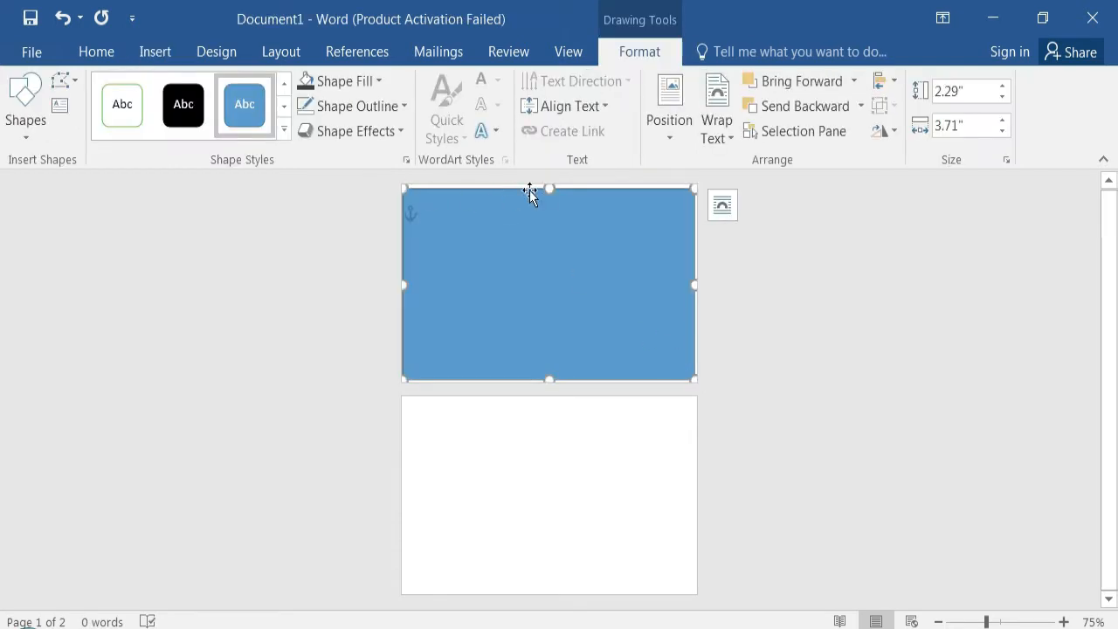
- Stretch the rectangle to about 3.88 by 2.4 inches so it covers the first page edge to edge
{"action": "left_click_drag", "start_coordinate": [550, 189], "coordinate": [550, 184]}
{"action": "left_click_drag", "start_coordinate": [695, 281], "coordinate": [702, 281]}
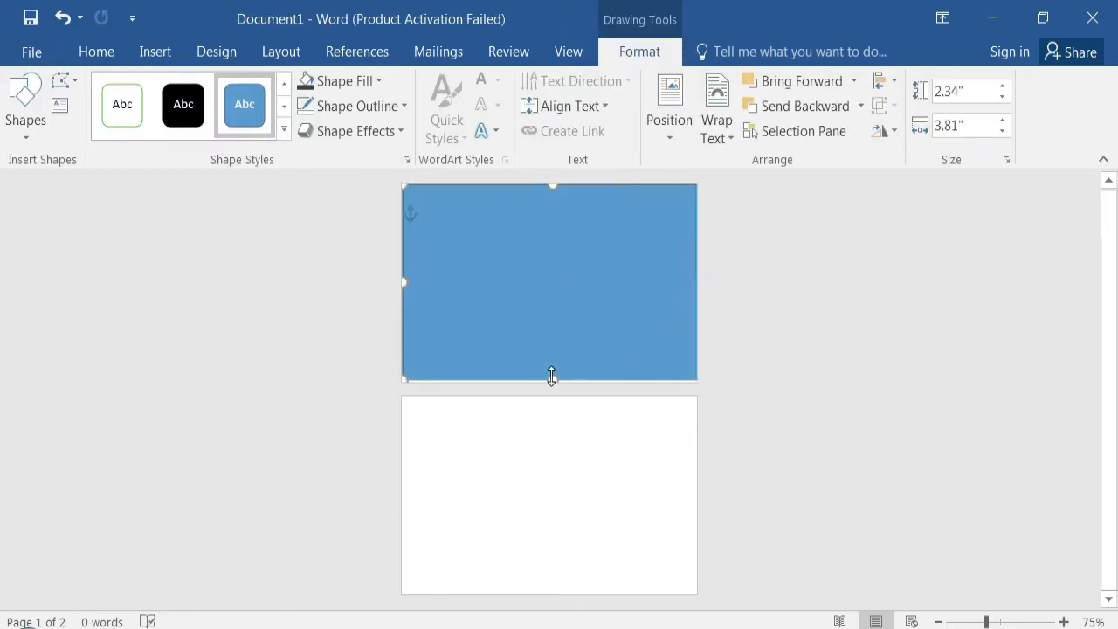
{"action": "left_click_drag", "start_coordinate": [553, 381], "coordinate": [553, 382]}
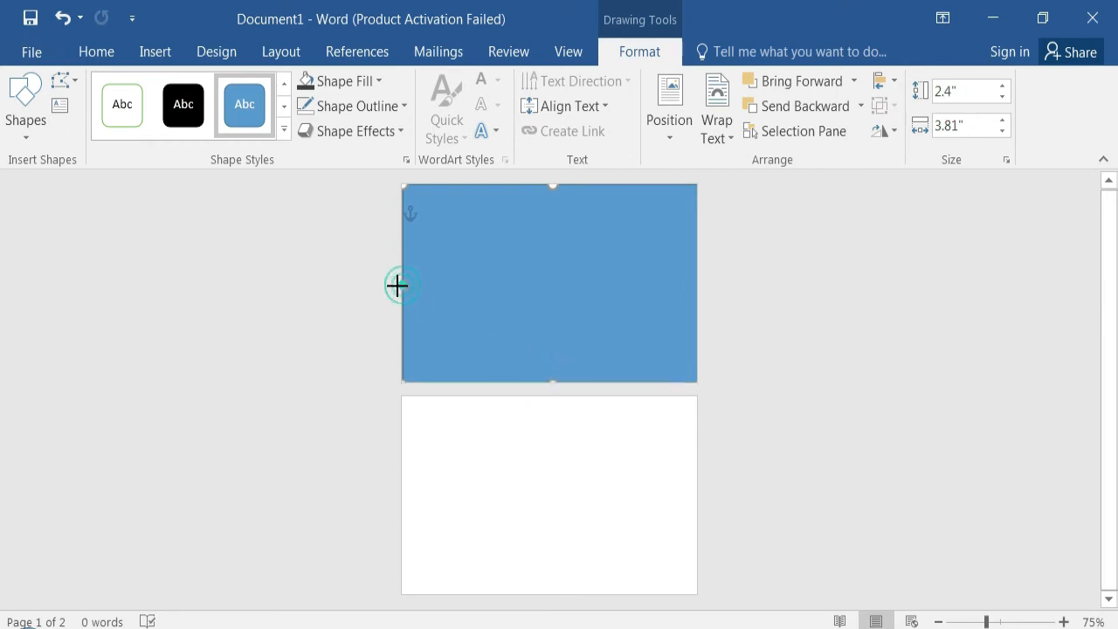
- Remove the rectangle's outline and fill it with dark grey from the theme colours
{"action": "left_click", "coordinate": [398, 107]}
{"action": "left_click", "coordinate": [367, 304]}
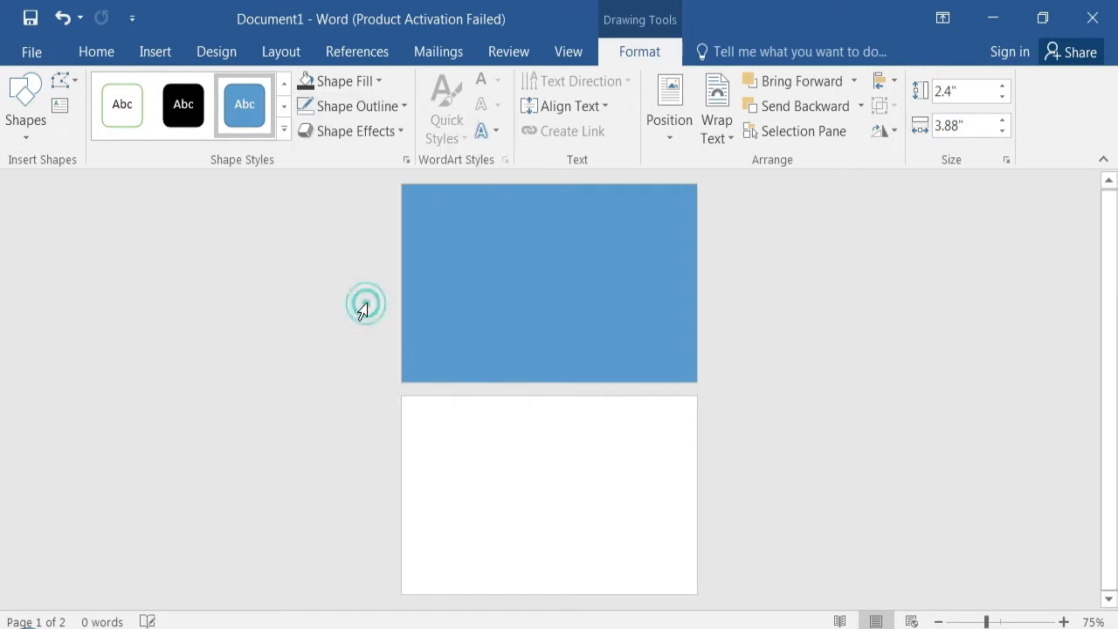
{"action": "left_click", "coordinate": [364, 82]}
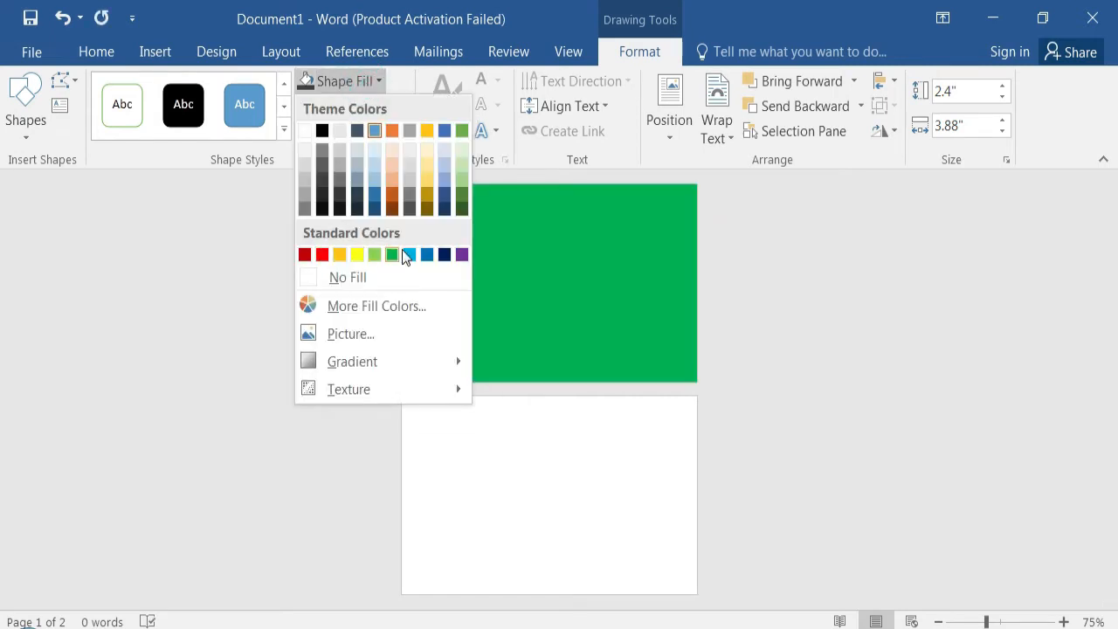
{"action": "left_click", "coordinate": [320, 178]}
{"action": "key", "text": "Escape"}
- Insert the triangle picture pngflow.com (3) on the first page and set its text wrapping to In Front of Text
{"action": "left_click", "coordinate": [160, 53]}
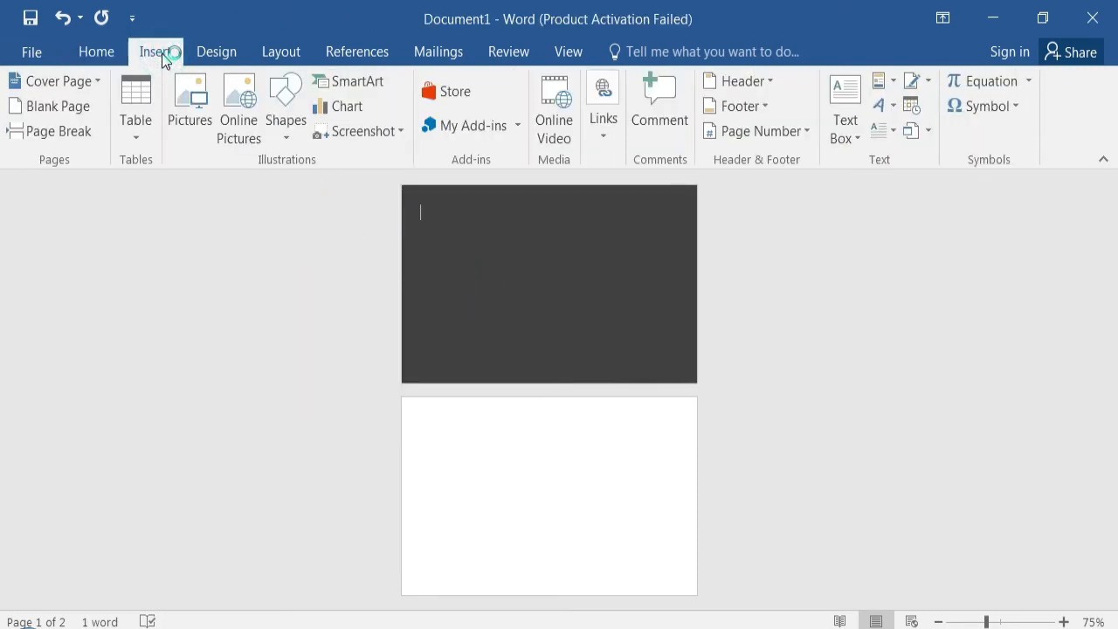
{"action": "left_click", "coordinate": [199, 132]}
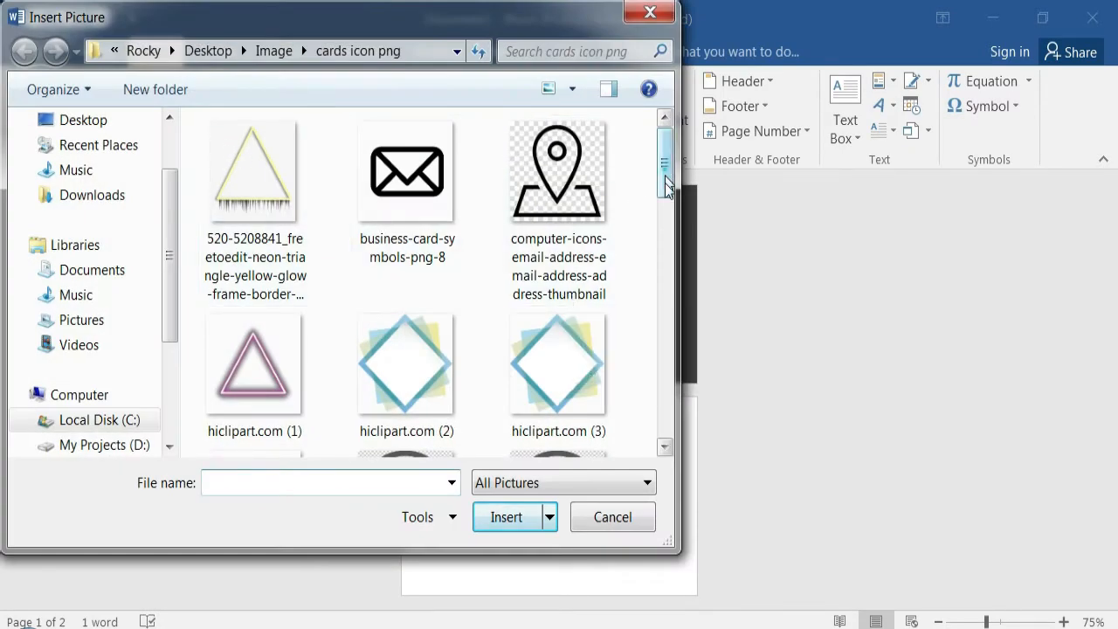
{"action": "left_click_drag", "start_coordinate": [664, 170], "coordinate": [672, 343]}
{"action": "left_click", "coordinate": [585, 223]}
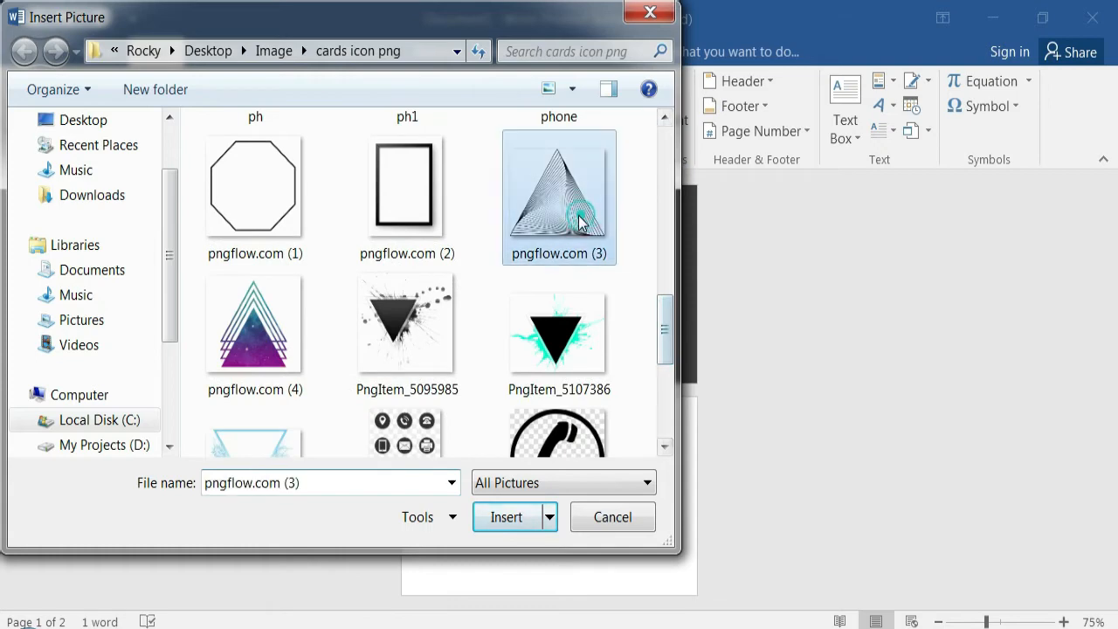
{"action": "left_click", "coordinate": [518, 516]}
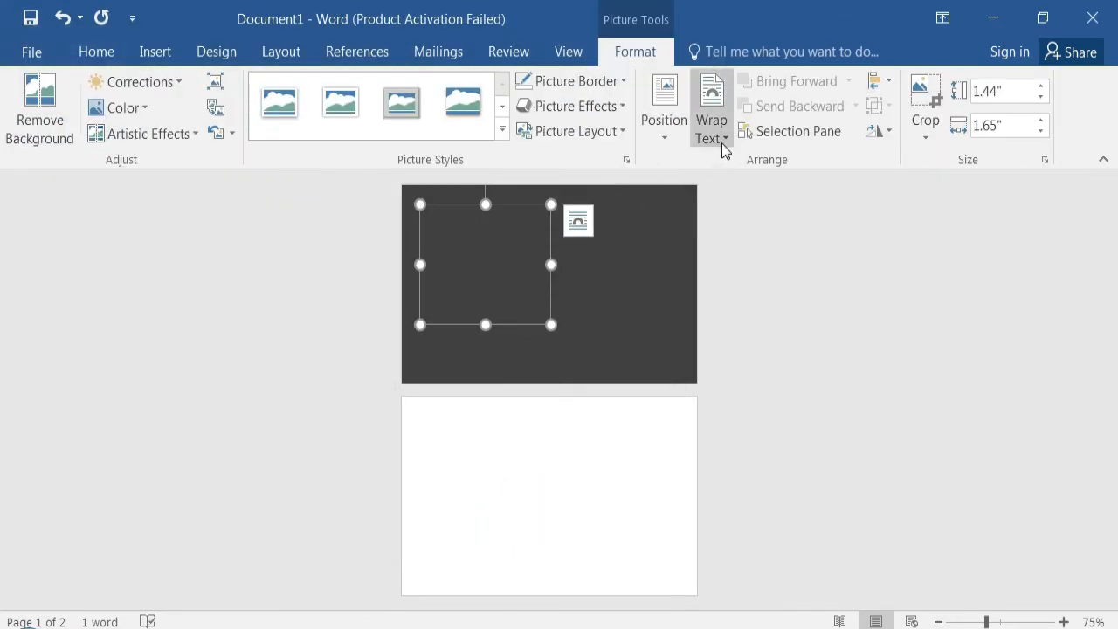
{"action": "left_click", "coordinate": [722, 142]}
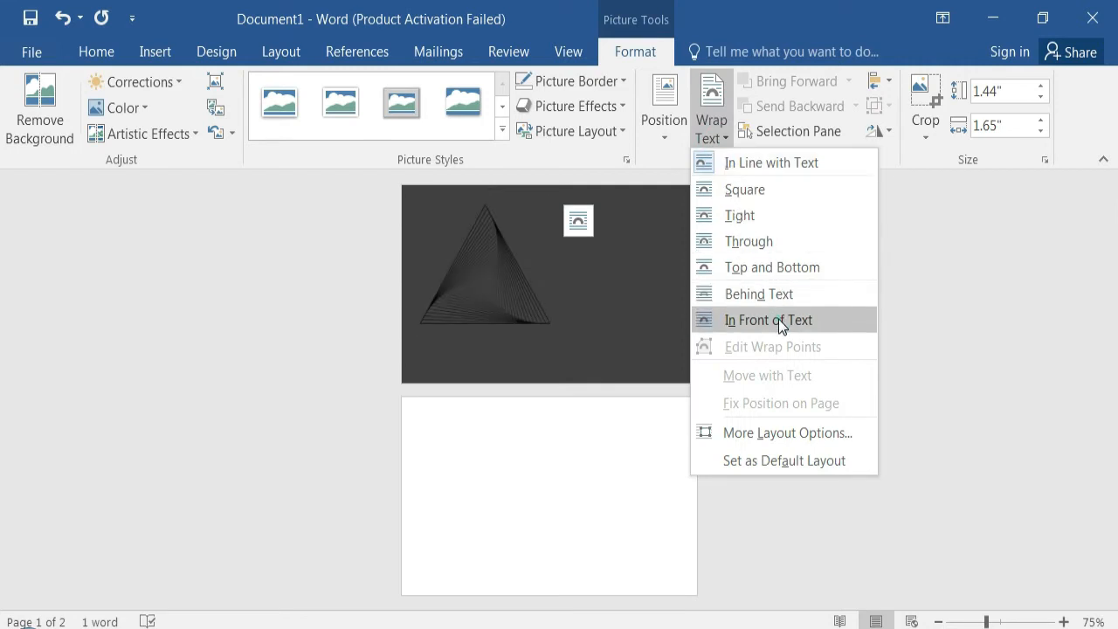
{"action": "left_click", "coordinate": [778, 319]}
- Resize the triangle picture to about 1.07 by 0.82 inches and place it centred in the upper half of the first page
{"action": "left_click_drag", "start_coordinate": [419, 202], "coordinate": [440, 220]}
{"action": "left_click_drag", "start_coordinate": [551, 274], "coordinate": [626, 278]}
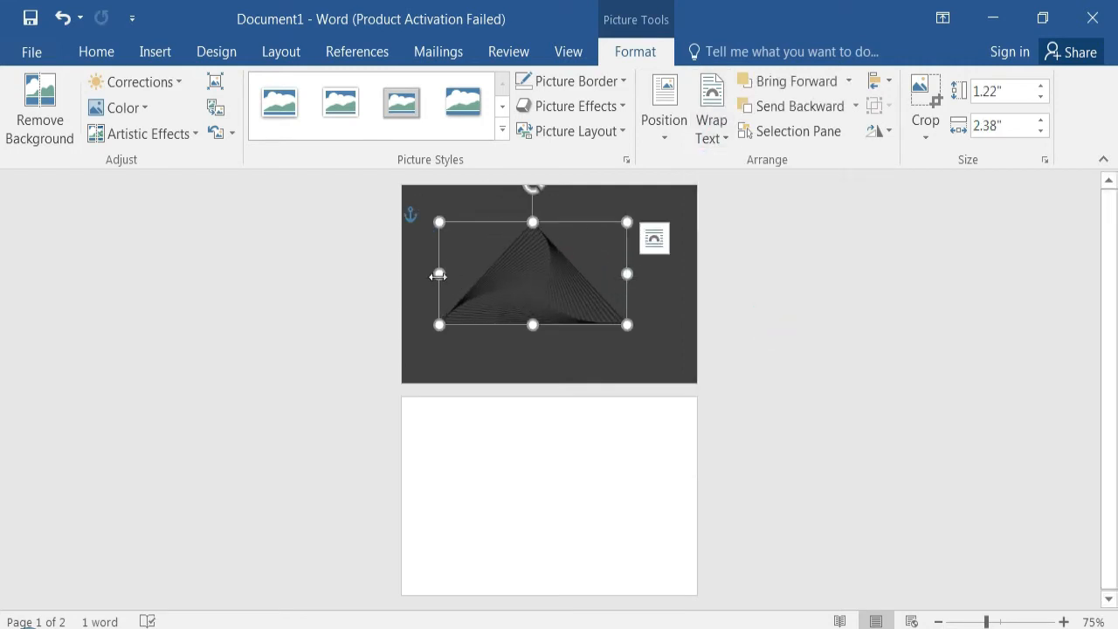
{"action": "left_click_drag", "start_coordinate": [440, 274], "coordinate": [464, 274]}
{"action": "left_click_drag", "start_coordinate": [545, 226], "coordinate": [544, 217]}
{"action": "left_click_drag", "start_coordinate": [465, 271], "coordinate": [484, 270]}
{"action": "left_click_drag", "start_coordinate": [626, 272], "coordinate": [605, 275]}
{"action": "left_click_drag", "start_coordinate": [544, 326], "coordinate": [545, 318]}
{"action": "left_click_drag", "start_coordinate": [546, 225], "coordinate": [591, 235]}
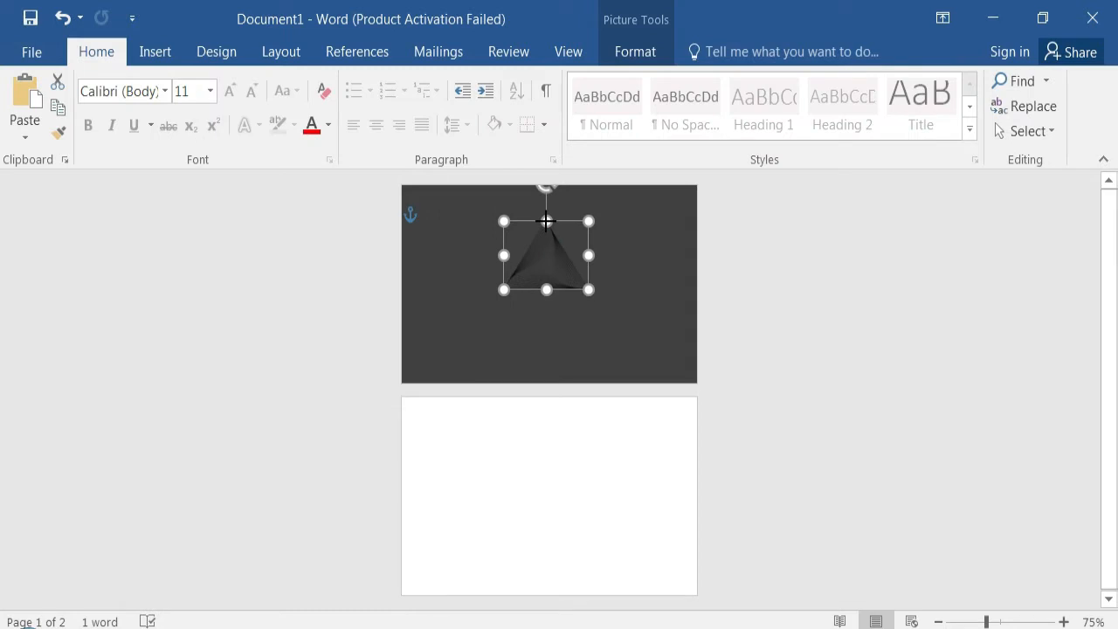
{"action": "left_click", "coordinate": [644, 275]}
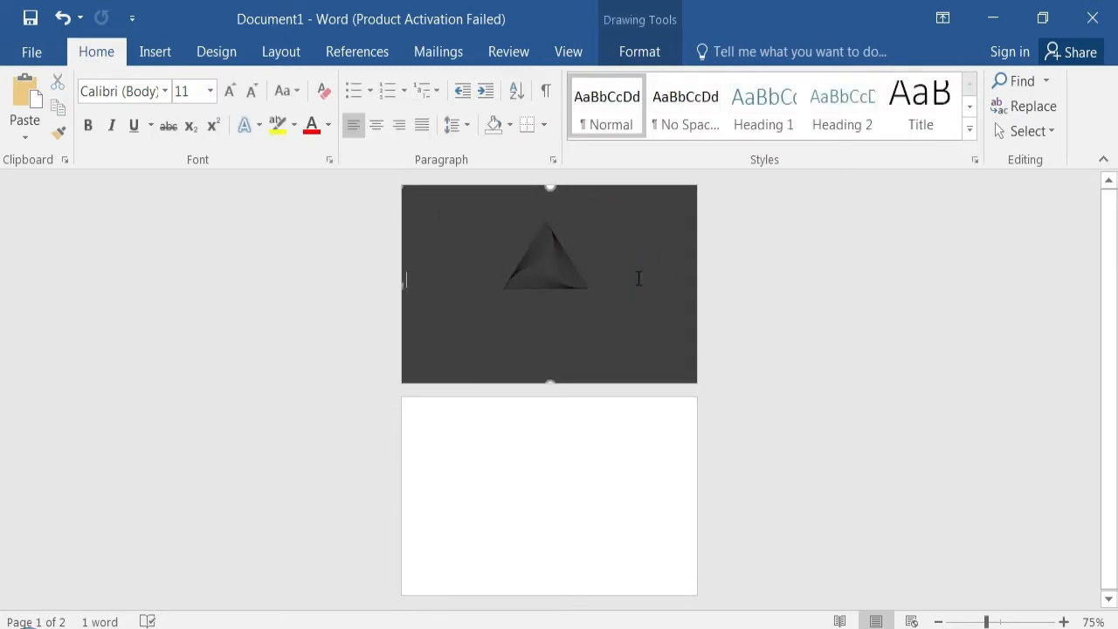
- Apply the Rounded Diagonal Corner, White picture style to the triangle picture on the first page
{"action": "left_click", "coordinate": [567, 264]}
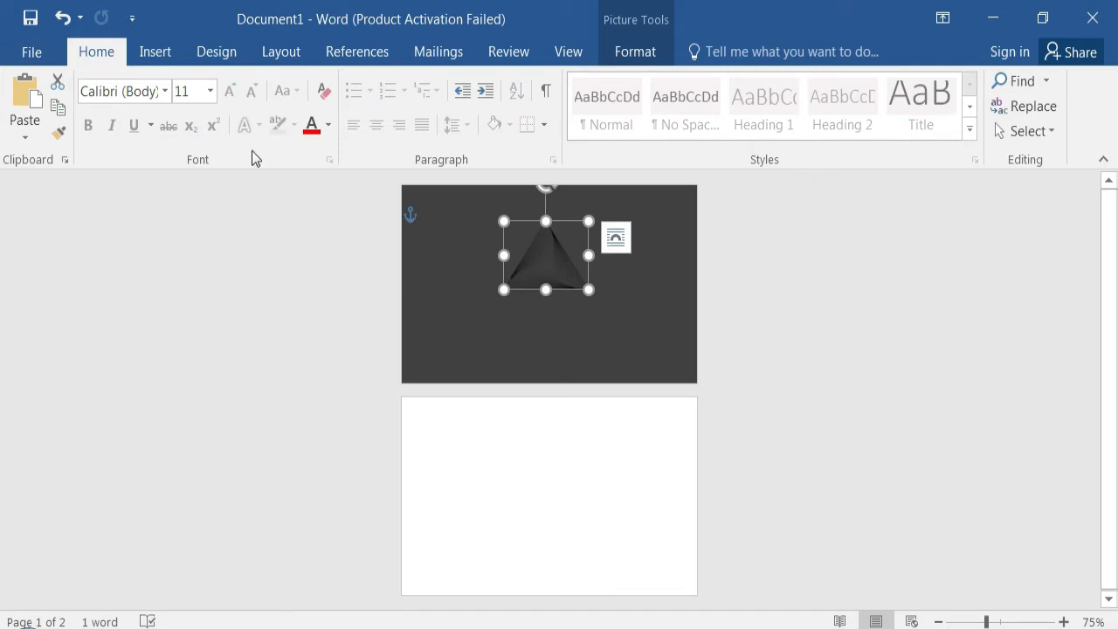
{"action": "left_click", "coordinate": [635, 51]}
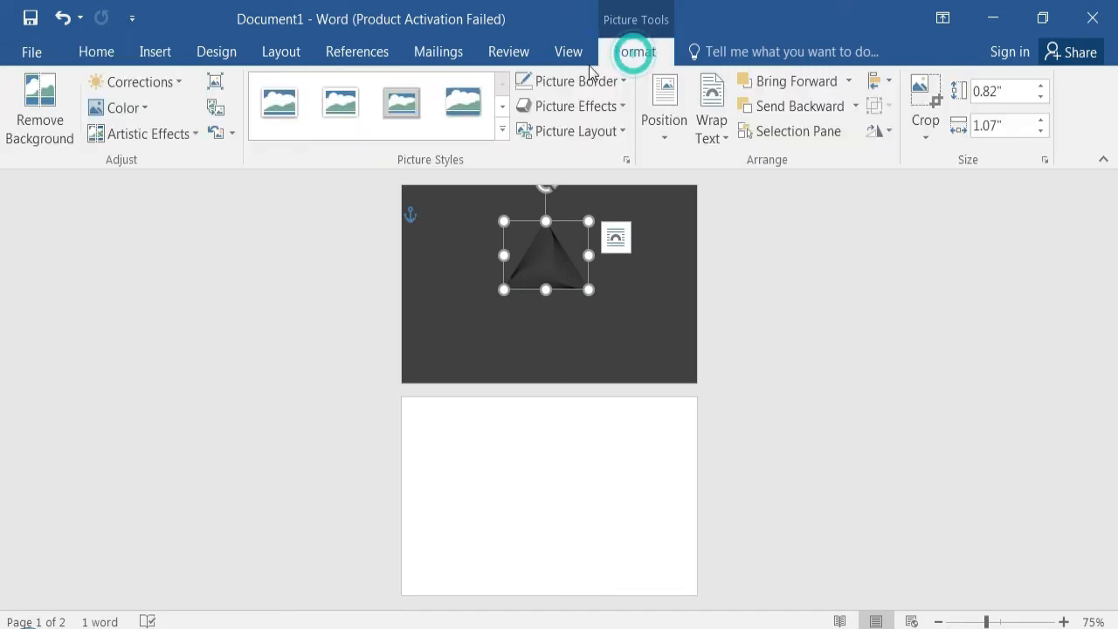
{"action": "left_click", "coordinate": [502, 106]}
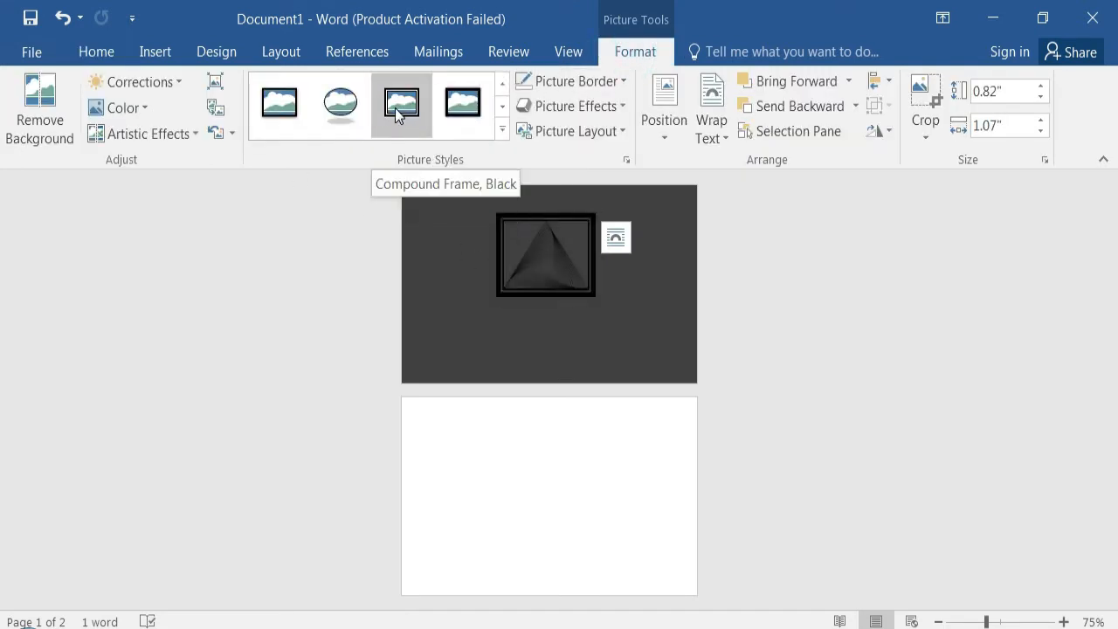
{"action": "left_click", "coordinate": [502, 105]}
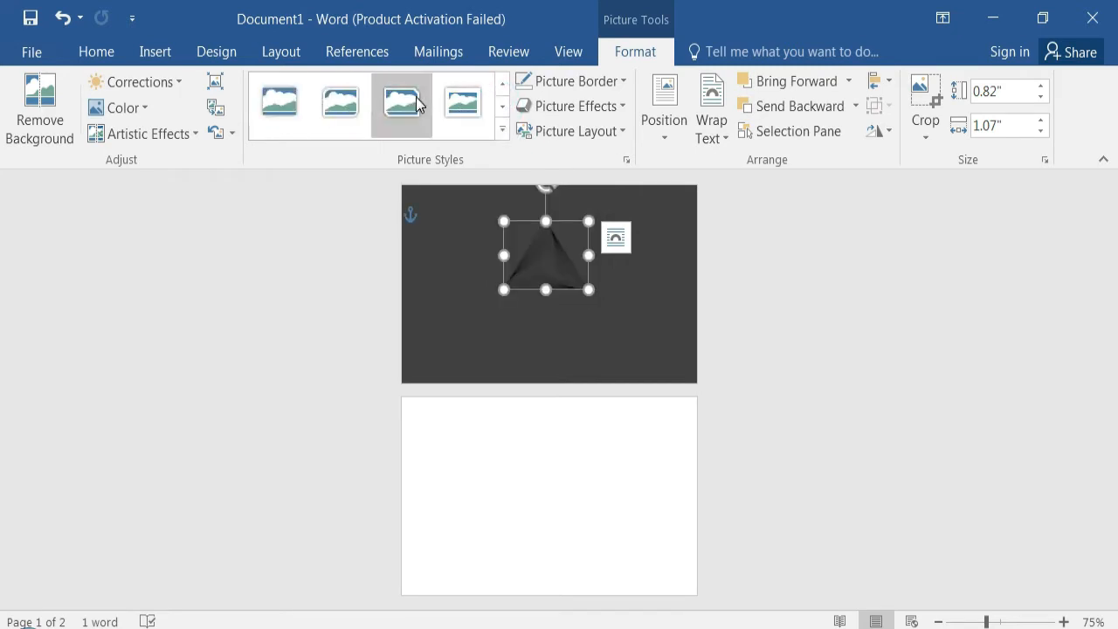
{"action": "left_click", "coordinate": [347, 115]}
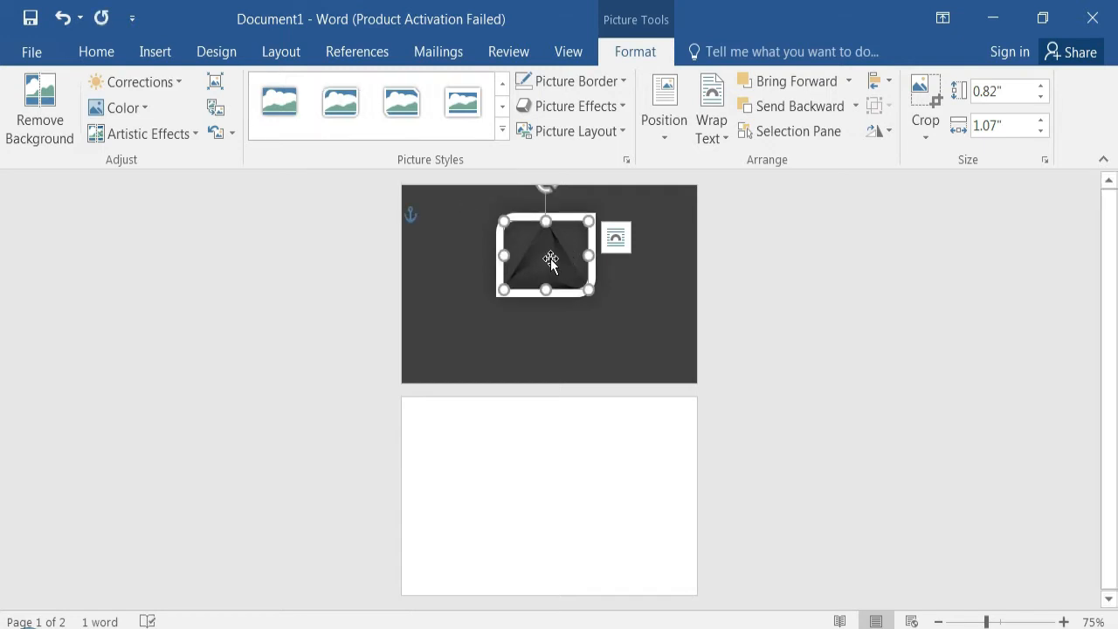
- Shrink the framed triangle picture slightly in height and width, keeping it near the centre of the first page's upper half
{"action": "left_click", "coordinate": [559, 255]}
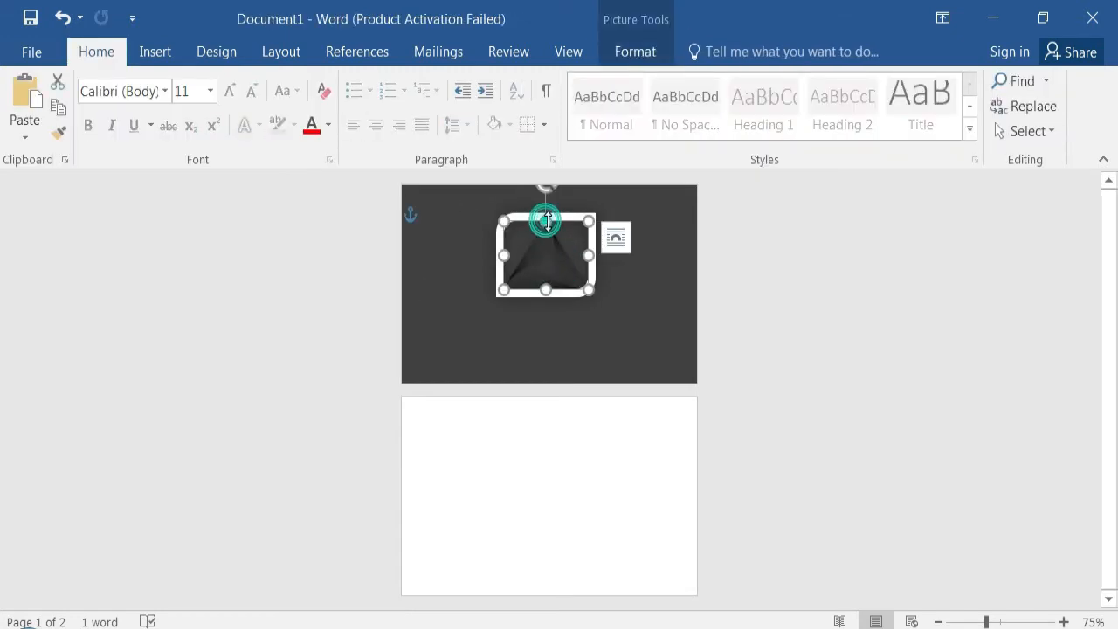
{"action": "left_click_drag", "start_coordinate": [548, 220], "coordinate": [548, 226]}
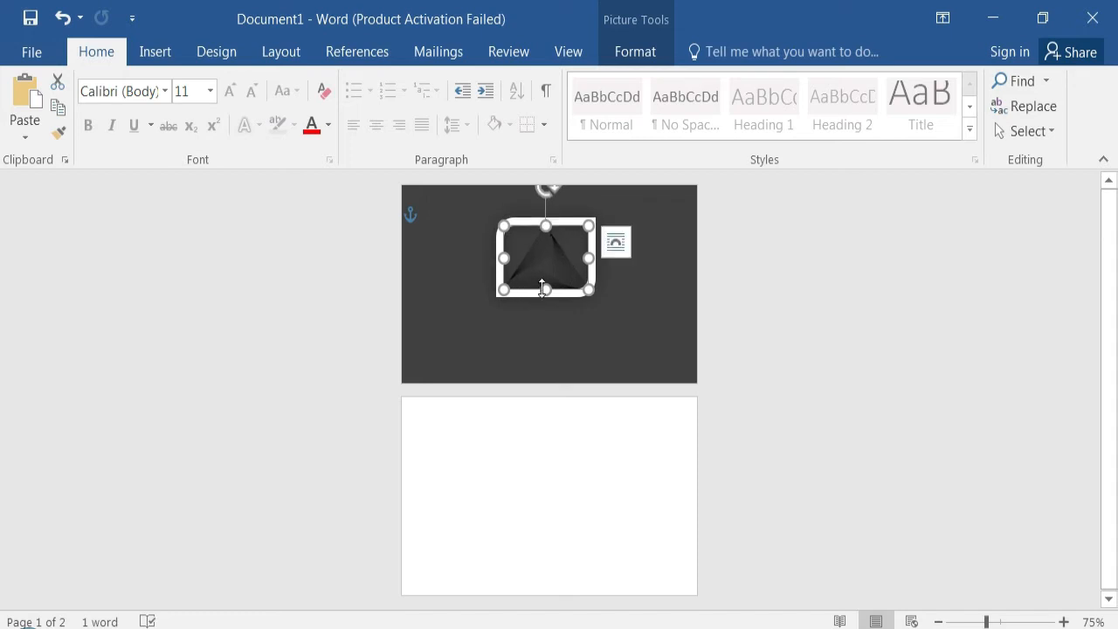
{"action": "left_click_drag", "start_coordinate": [546, 290], "coordinate": [505, 293]}
- Change the background rectangle's fill to the lightest grey shade of black in the theme colours
{"action": "left_click", "coordinate": [460, 278]}
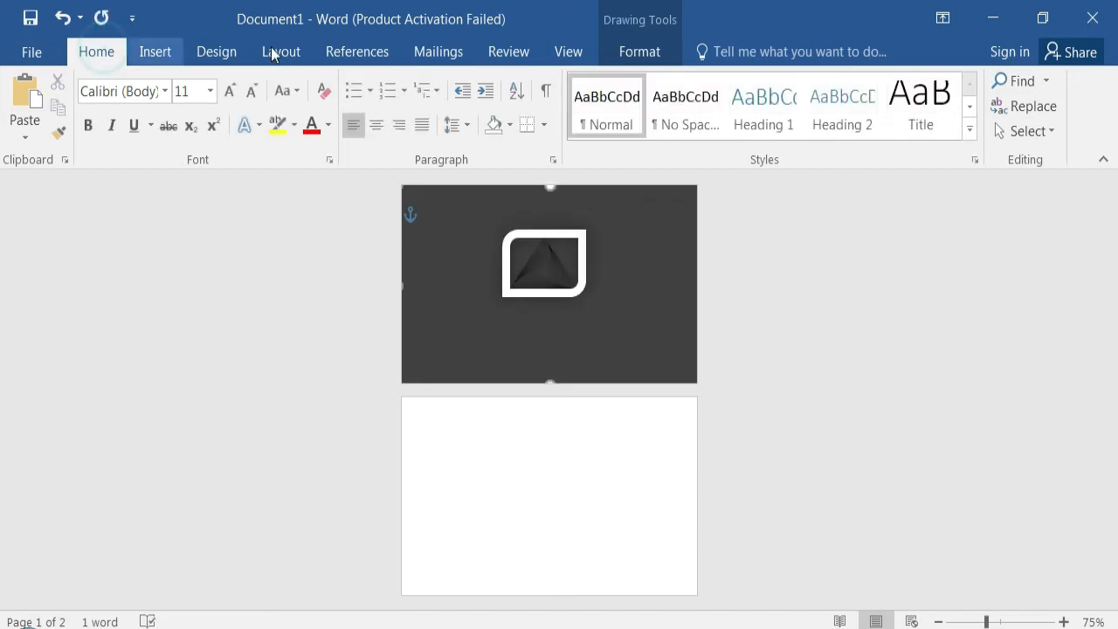
{"action": "left_click", "coordinate": [635, 50]}
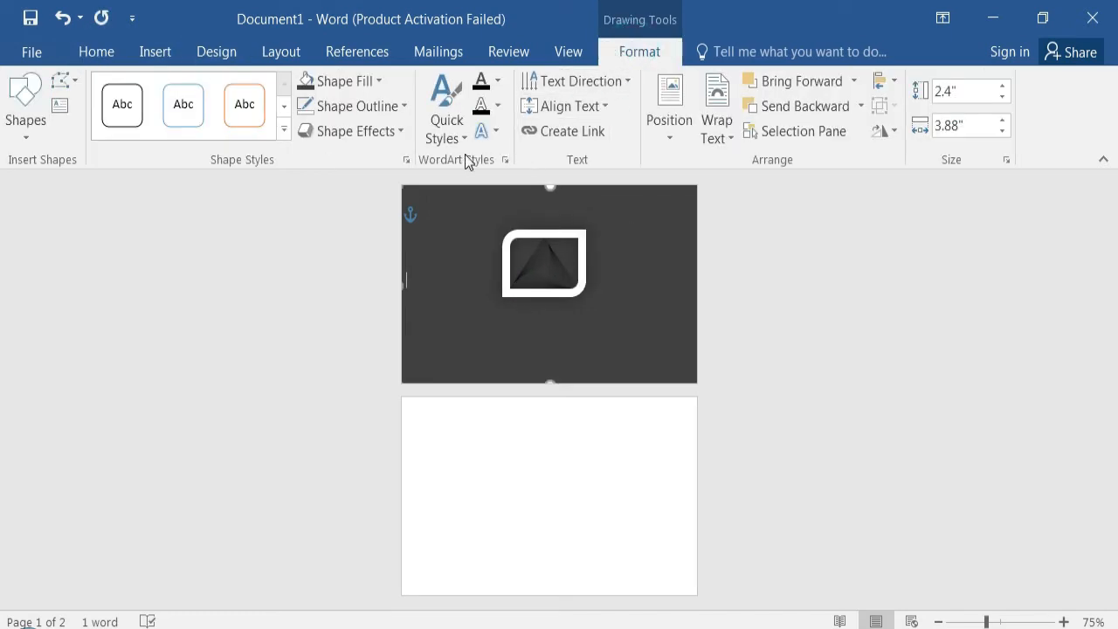
{"action": "left_click", "coordinate": [377, 84]}
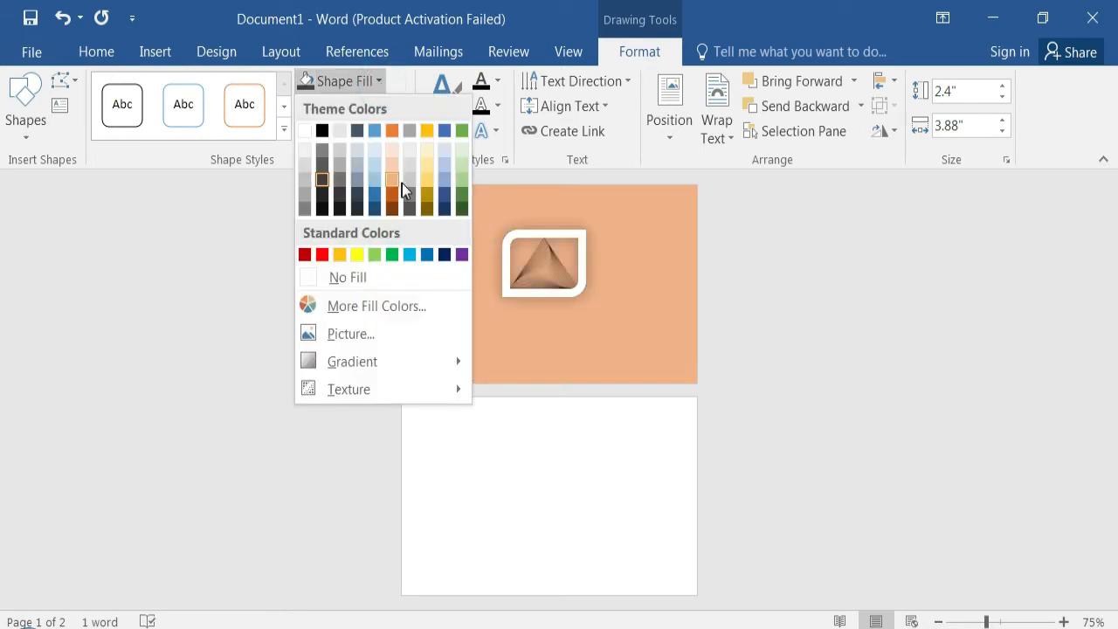
{"action": "left_click", "coordinate": [327, 154]}
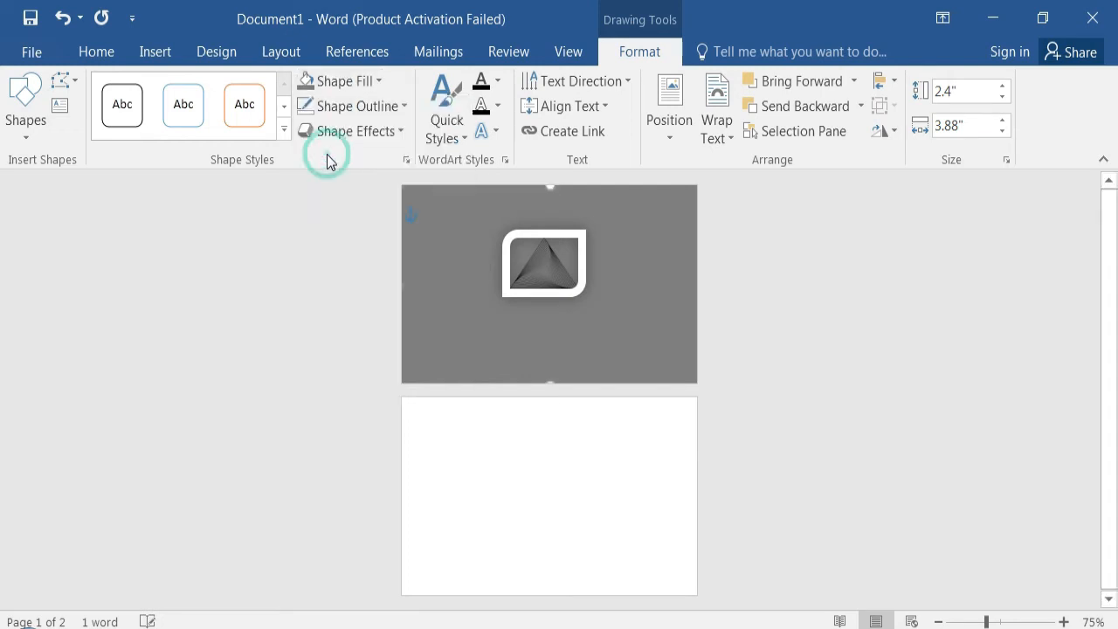
{"action": "left_click", "coordinate": [601, 282]}
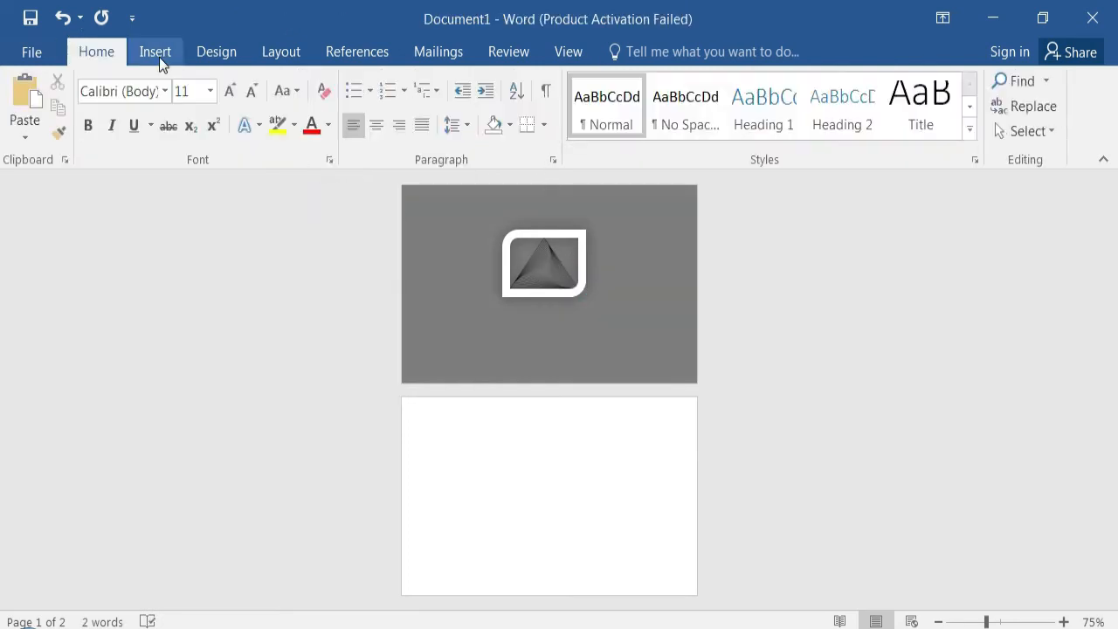
- Insert a WordArt in the plain black style on the first page with the text YOUR COMPANY
{"action": "left_click", "coordinate": [159, 57]}
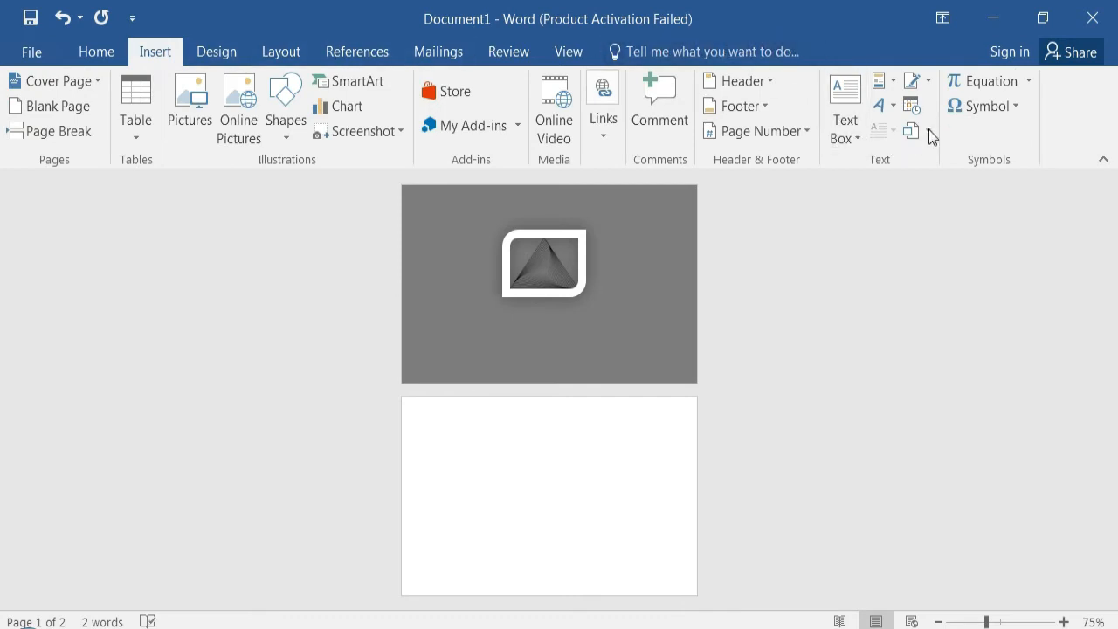
{"action": "left_click", "coordinate": [885, 105]}
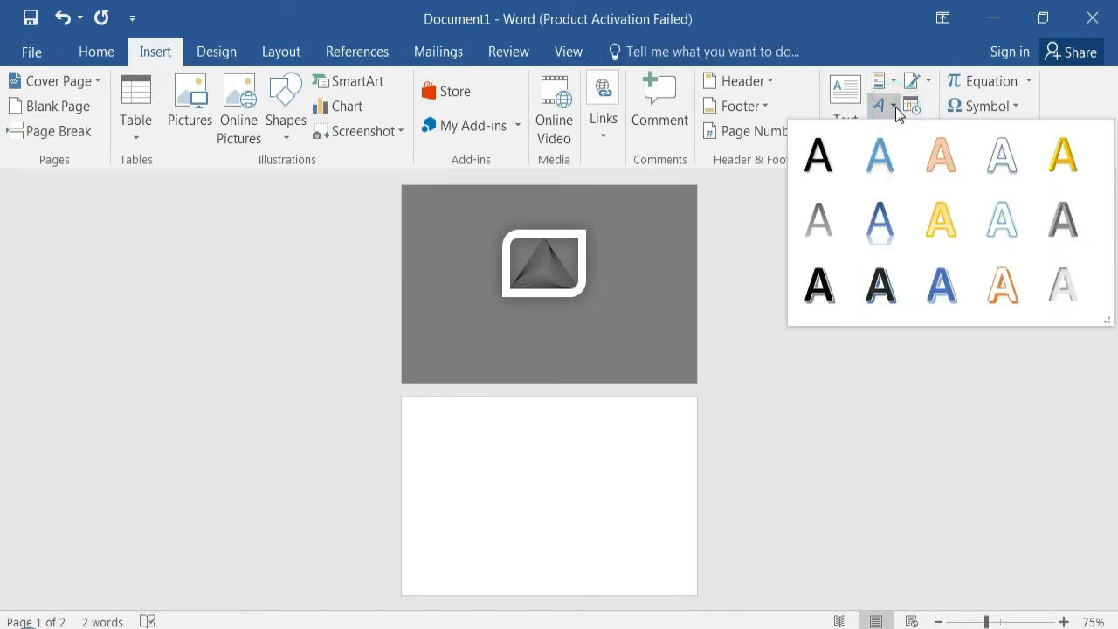
{"action": "left_click", "coordinate": [819, 159]}
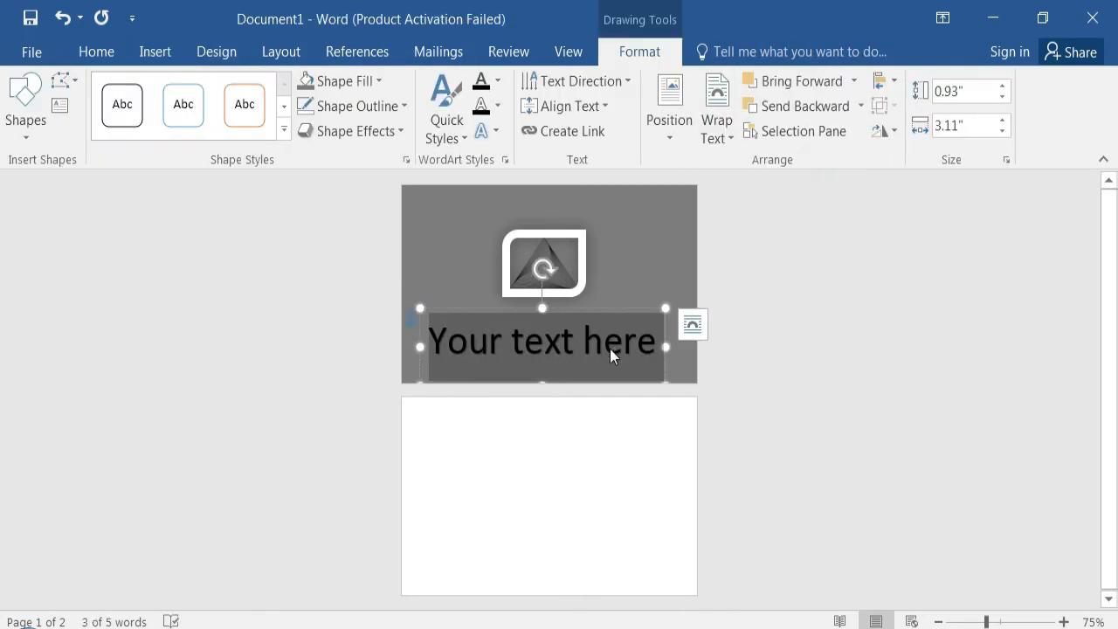
{"action": "type", "text": "Yo"}
{"action": "key", "text": "BackSpace"}
{"action": "type", "text": "OUR"}
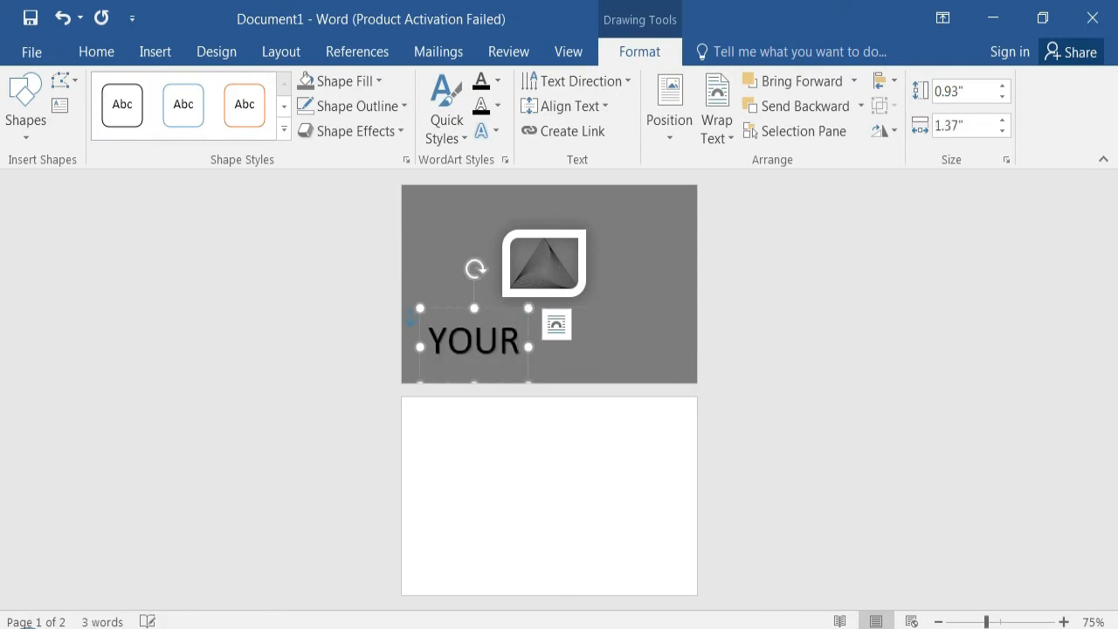
{"action": "type", "text": " COMPANY"}
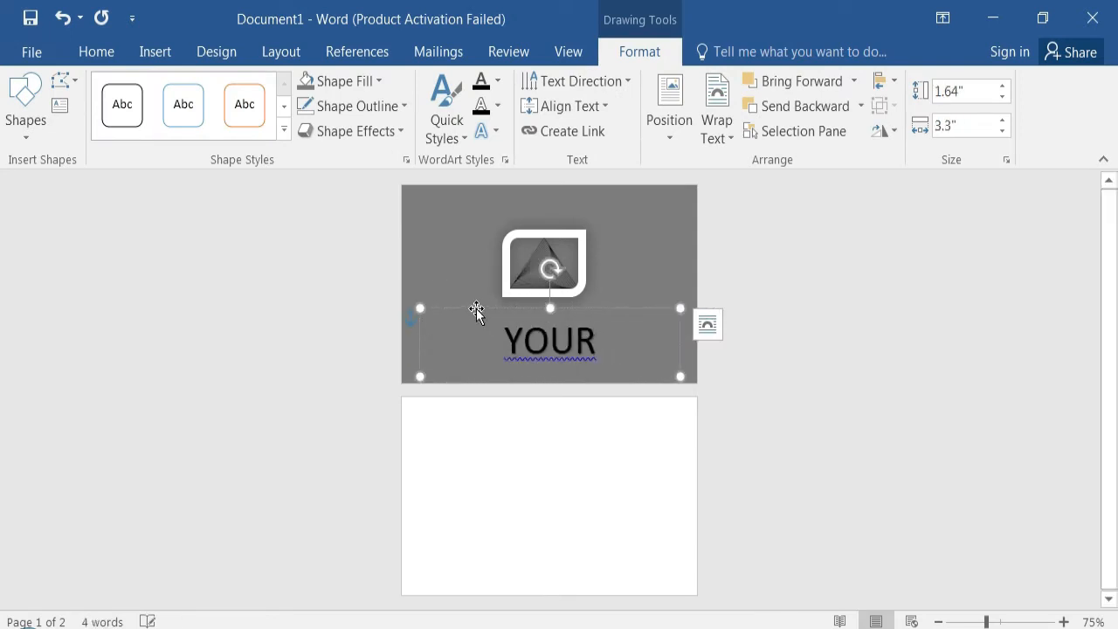
- Set the YOUR COMPANY text to size 18 and place its box directly below the framed triangle picture
{"action": "left_click_drag", "start_coordinate": [477, 295], "coordinate": [484, 232]}
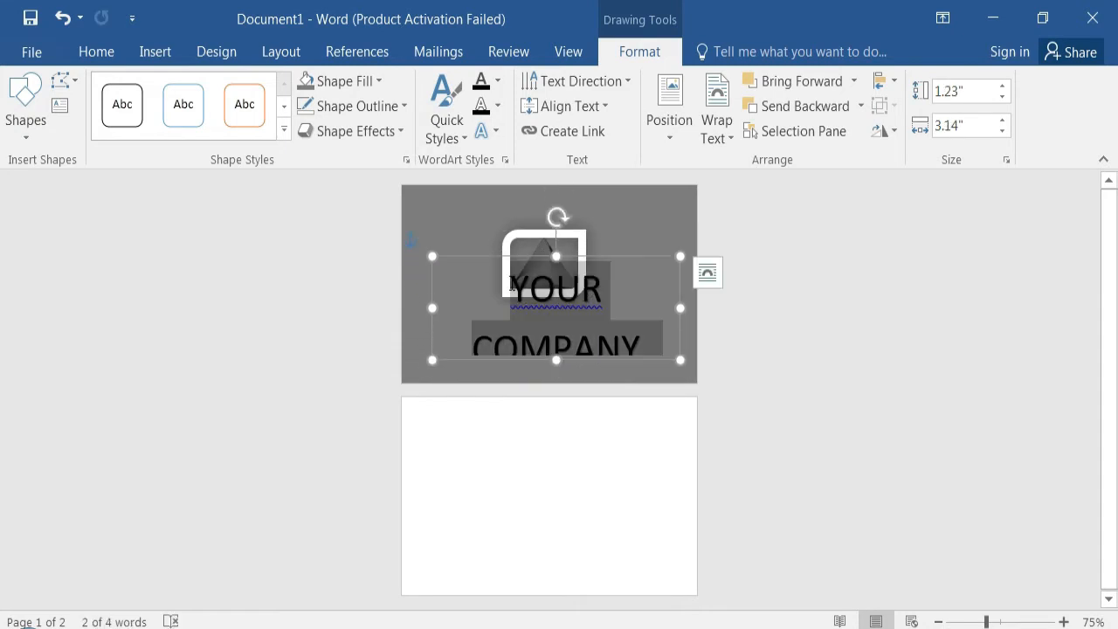
{"action": "left_click", "coordinate": [98, 52]}
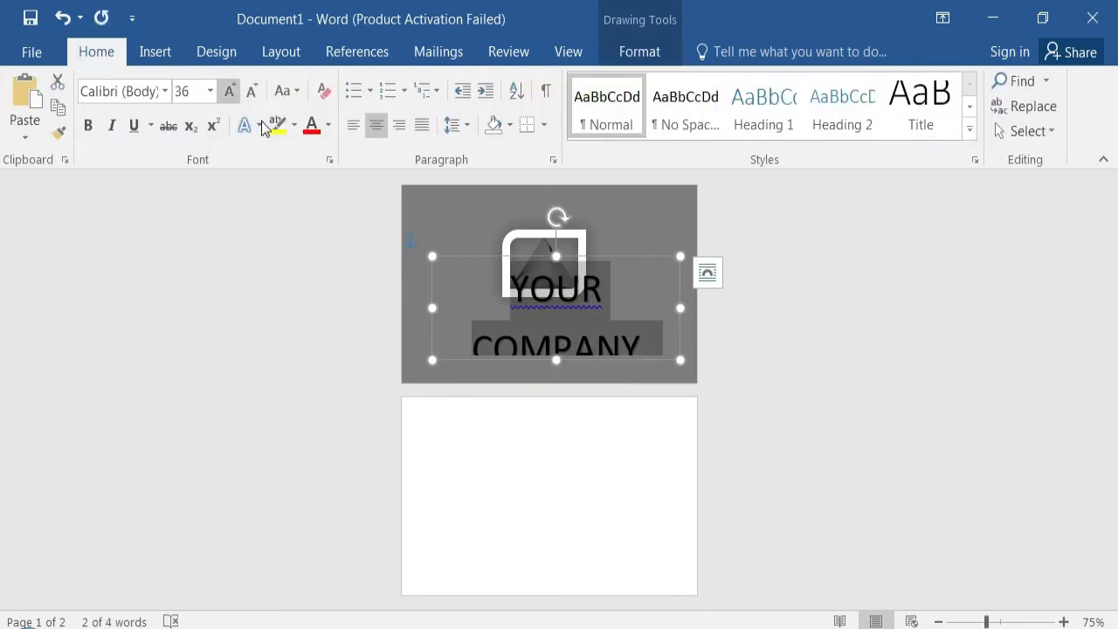
{"action": "left_click", "coordinate": [209, 92]}
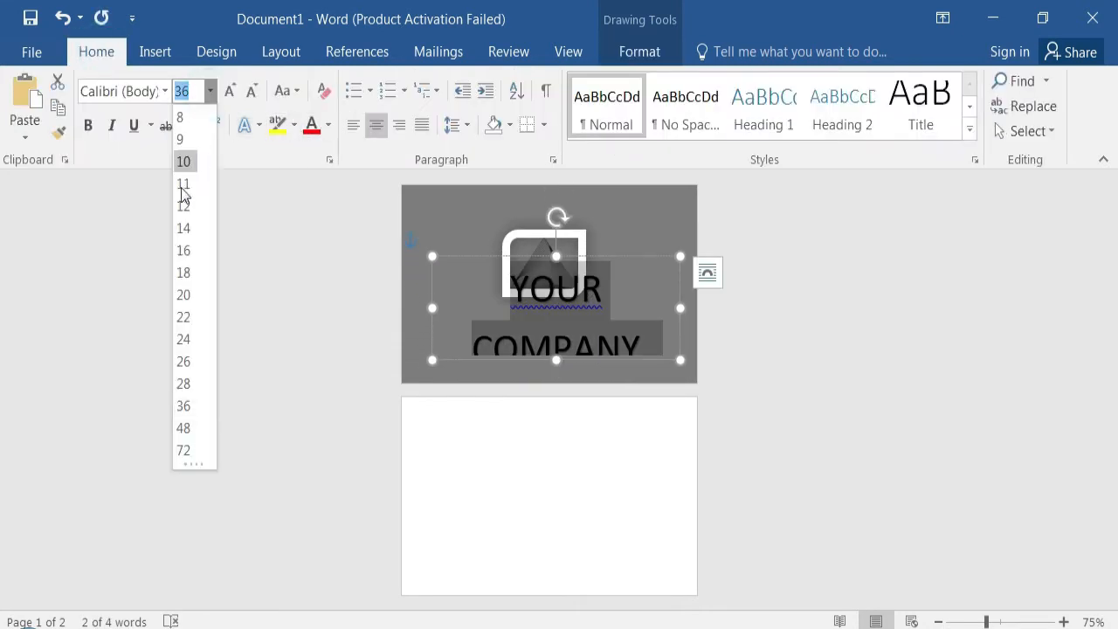
{"action": "left_click", "coordinate": [186, 272]}
{"action": "left_click_drag", "start_coordinate": [557, 259], "coordinate": [544, 298]}
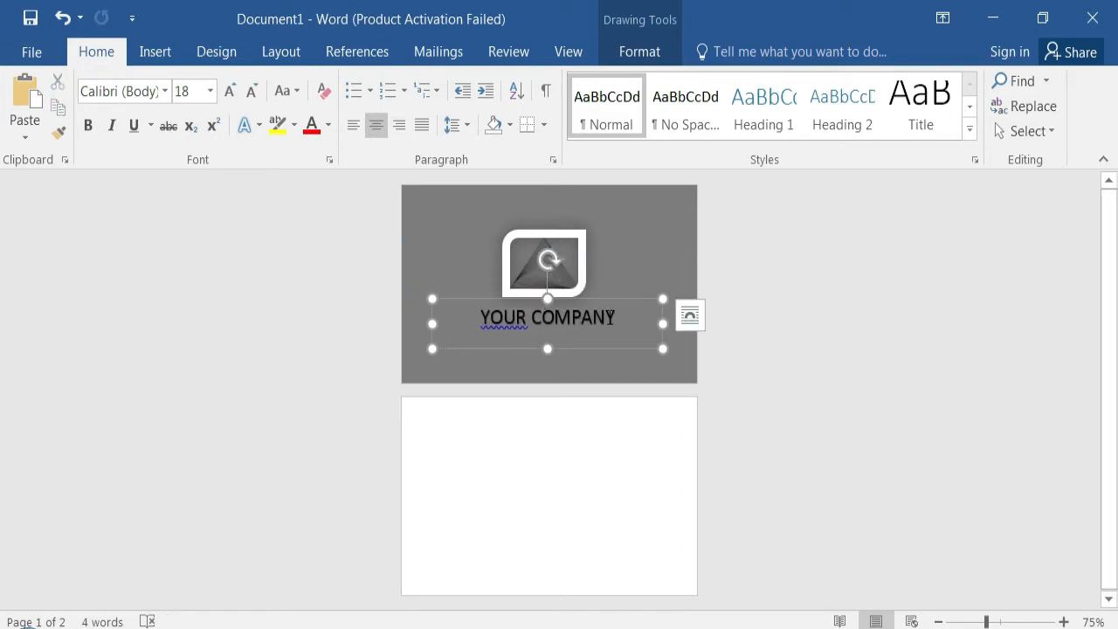
- Set the YOUR COMPANY text to size 20 and colour it with the Linear Diagonal - Top Left to Bottom Right gradient
{"action": "left_click_drag", "start_coordinate": [619, 319], "coordinate": [480, 320]}
{"action": "left_click", "coordinate": [607, 267]}
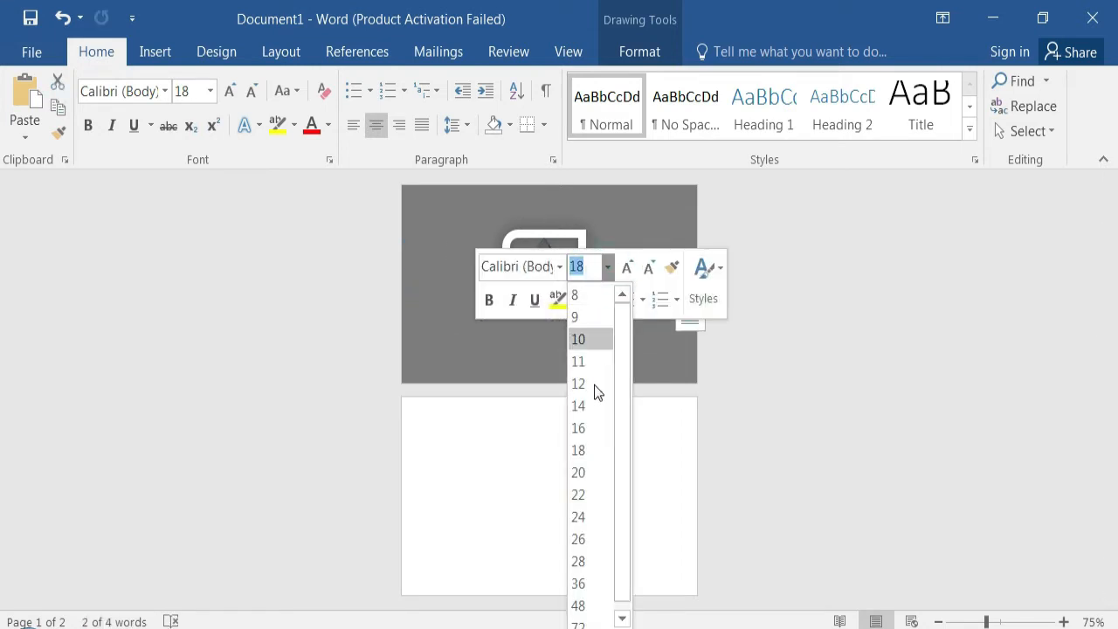
{"action": "left_click", "coordinate": [592, 473]}
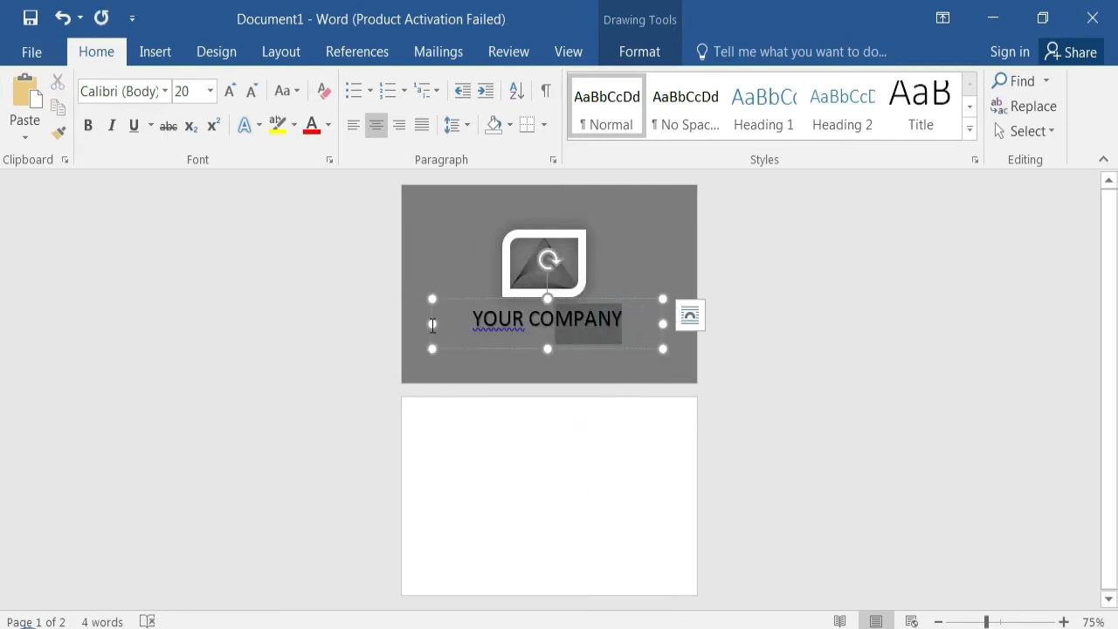
{"action": "left_click", "coordinate": [329, 131]}
{"action": "mouse_move", "coordinate": [413, 381]}
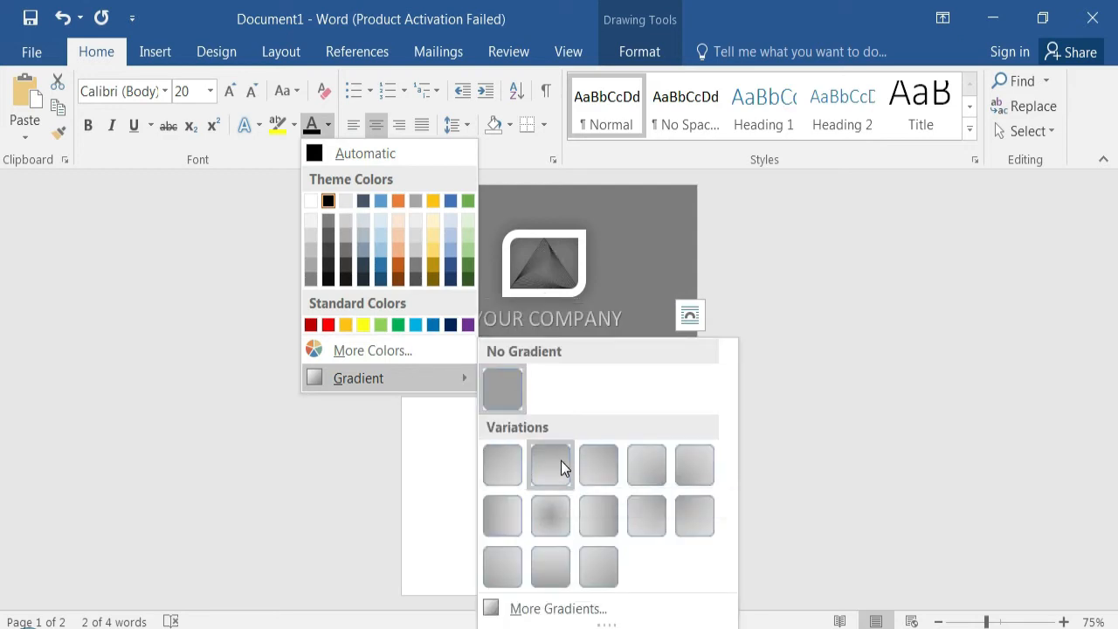
{"action": "left_click", "coordinate": [515, 470]}
{"action": "left_click", "coordinate": [572, 348]}
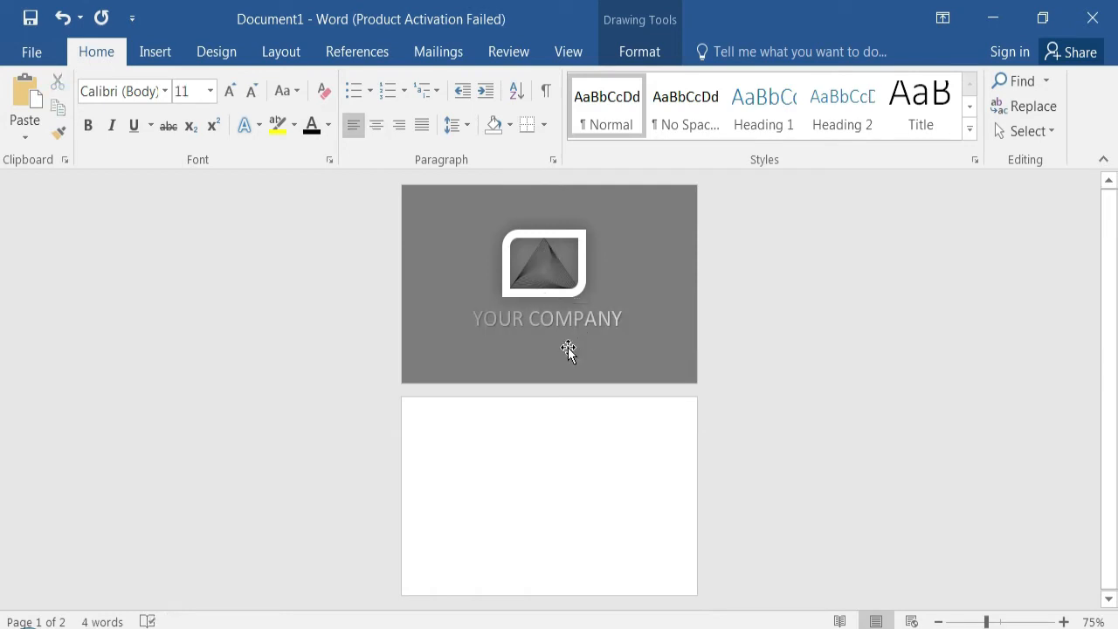
- Insert a second WordArt in the plain black style on the first page and set its font size to 12
{"action": "left_click", "coordinate": [156, 54]}
{"action": "left_click", "coordinate": [892, 108]}
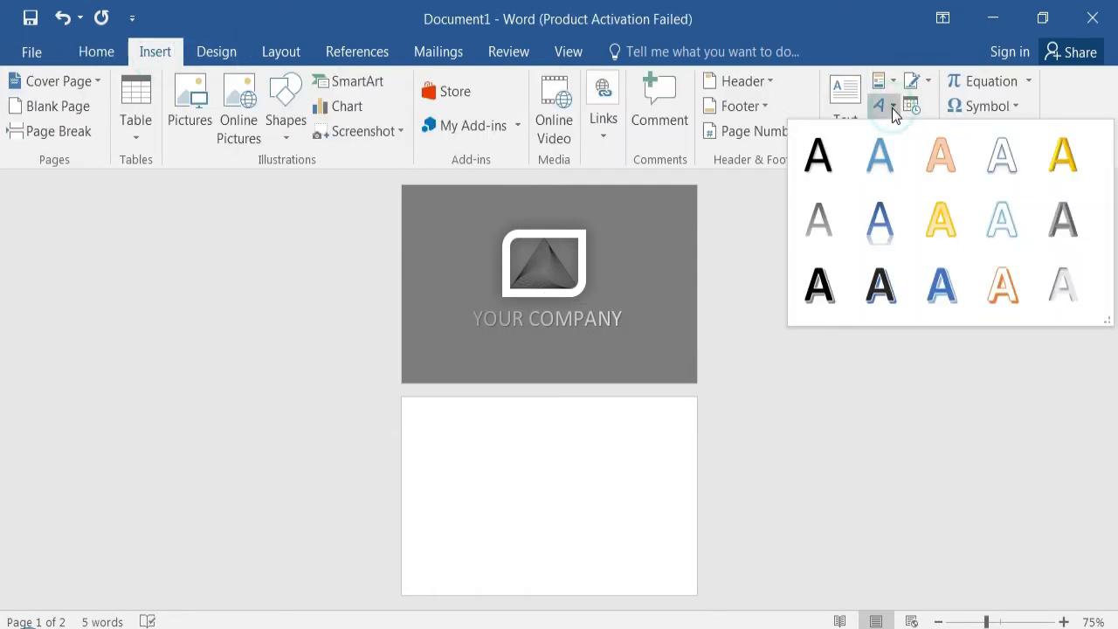
{"action": "left_click", "coordinate": [823, 155]}
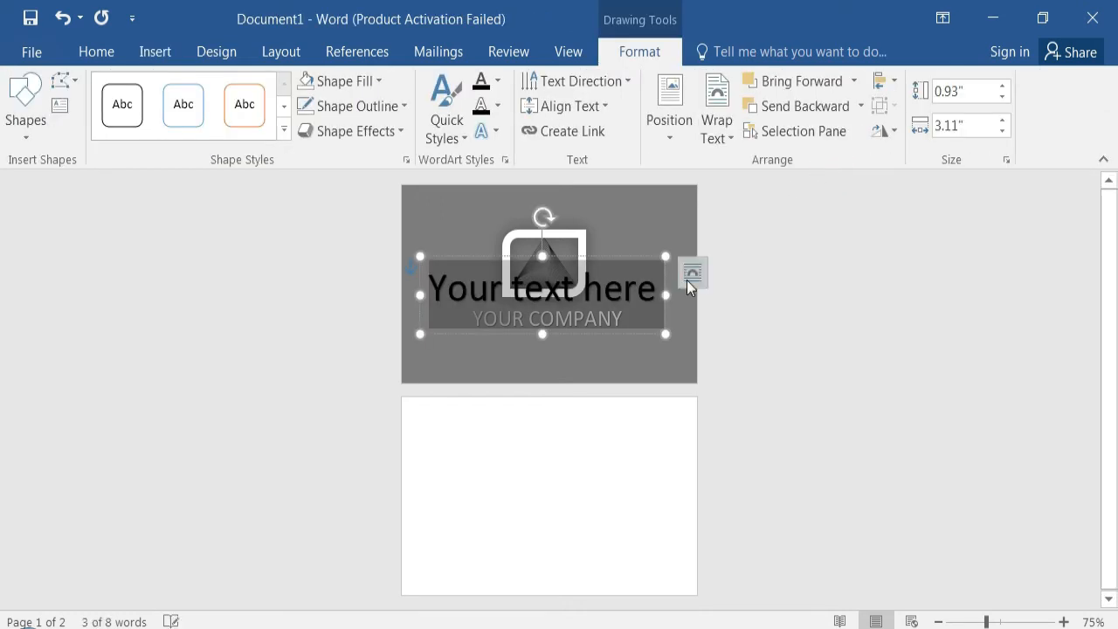
{"action": "mouse_move", "coordinate": [606, 255]}
{"action": "left_mouse_down"}
{"action": "mouse_move", "coordinate": [609, 224]}
{"action": "mouse_move", "coordinate": [604, 237]}
{"action": "left_mouse_up"}
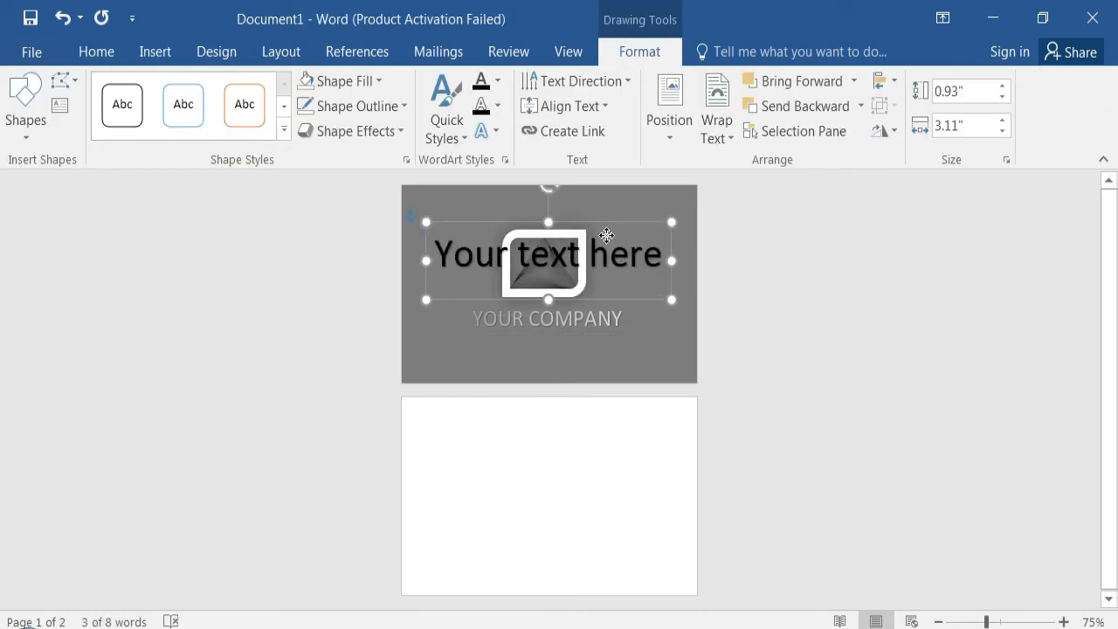
{"action": "left_click", "coordinate": [100, 54]}
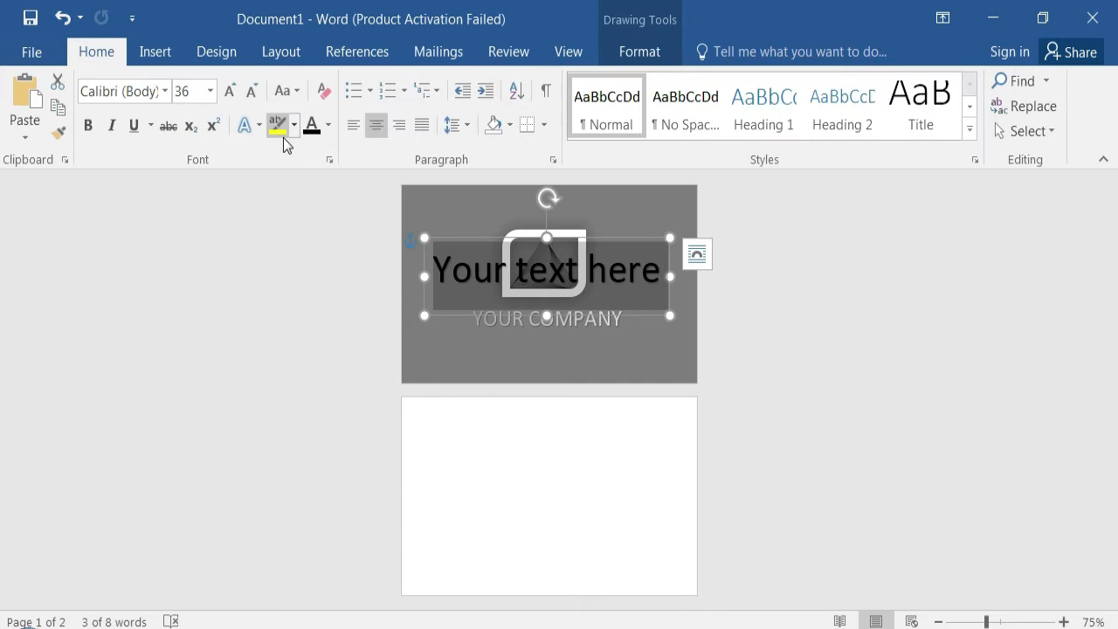
{"action": "left_click", "coordinate": [210, 99]}
{"action": "left_click", "coordinate": [192, 206]}
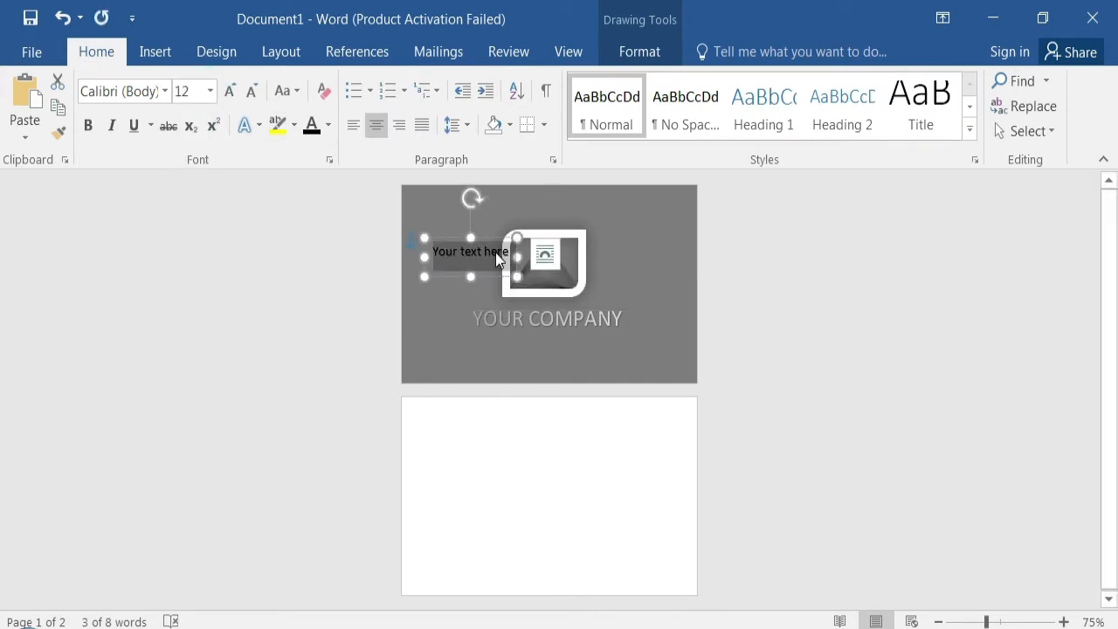
- Replace the new WordArt's placeholder text with SLOGAN OF THE COMPANY GOES HERE and place it just below YOUR COMPANY
{"action": "type", "text": "SLO"}
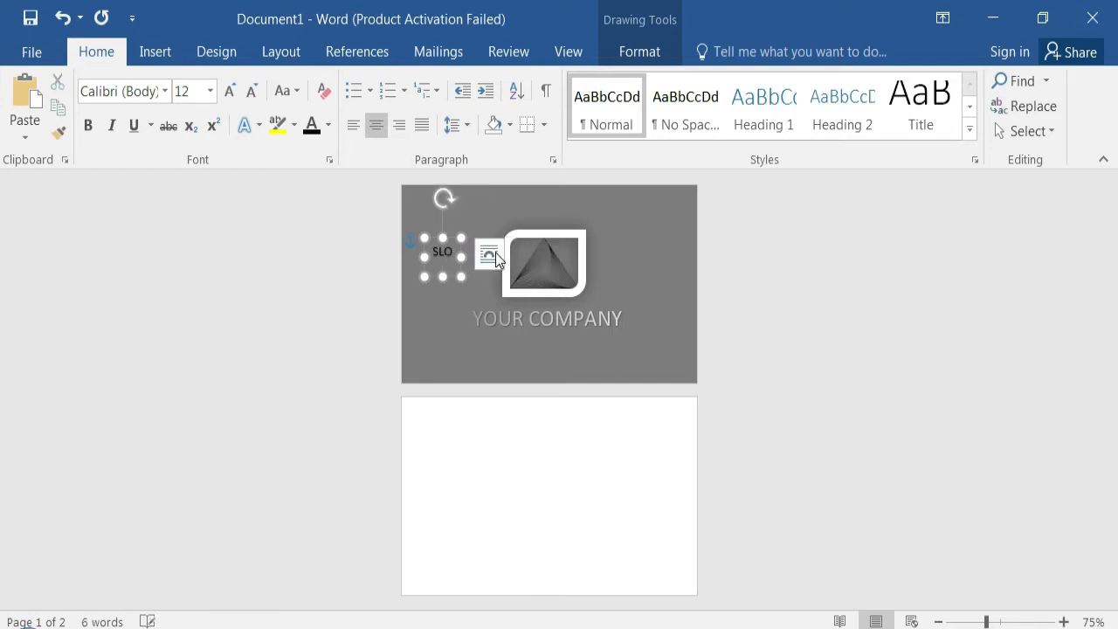
{"action": "type", "text": "GAN OF"}
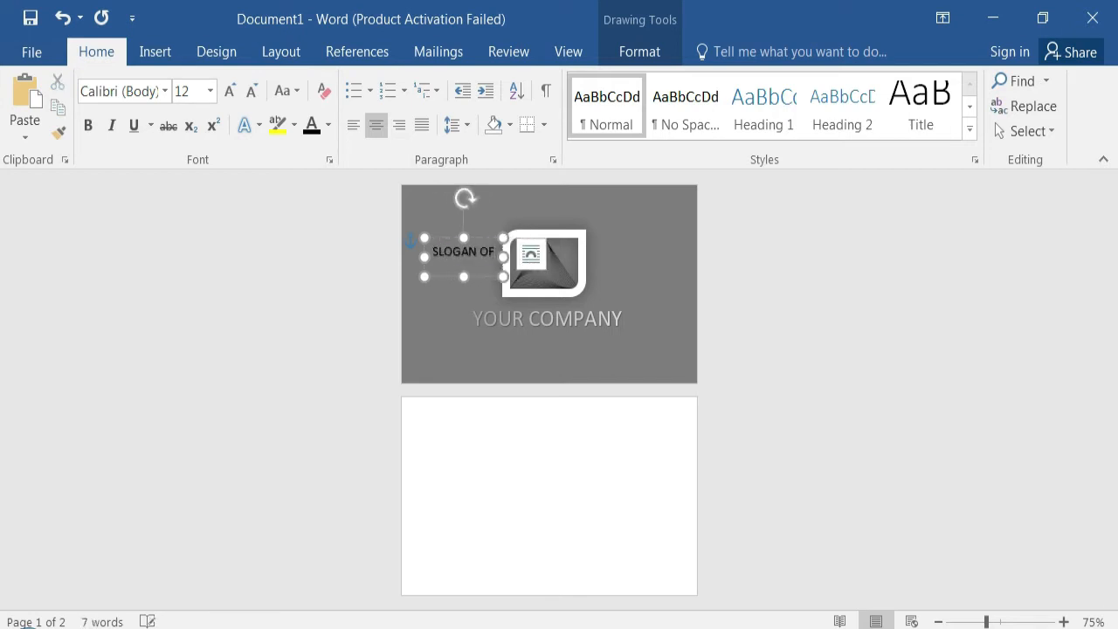
{"action": "type", "text": " THE COMPANY"}
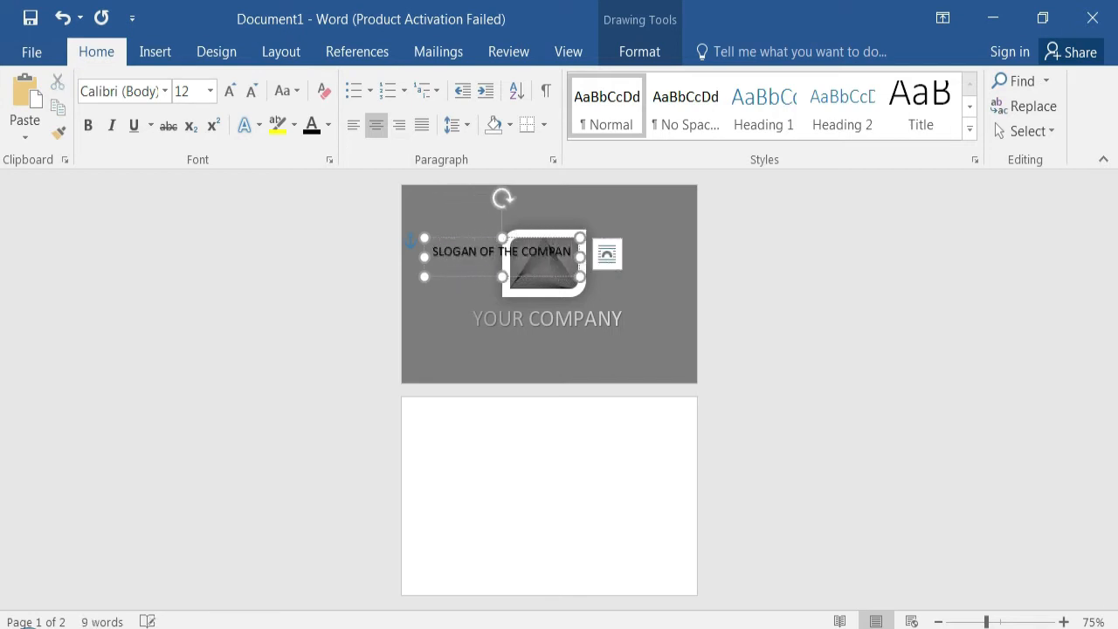
{"action": "type", "text": " GOES HERE"}
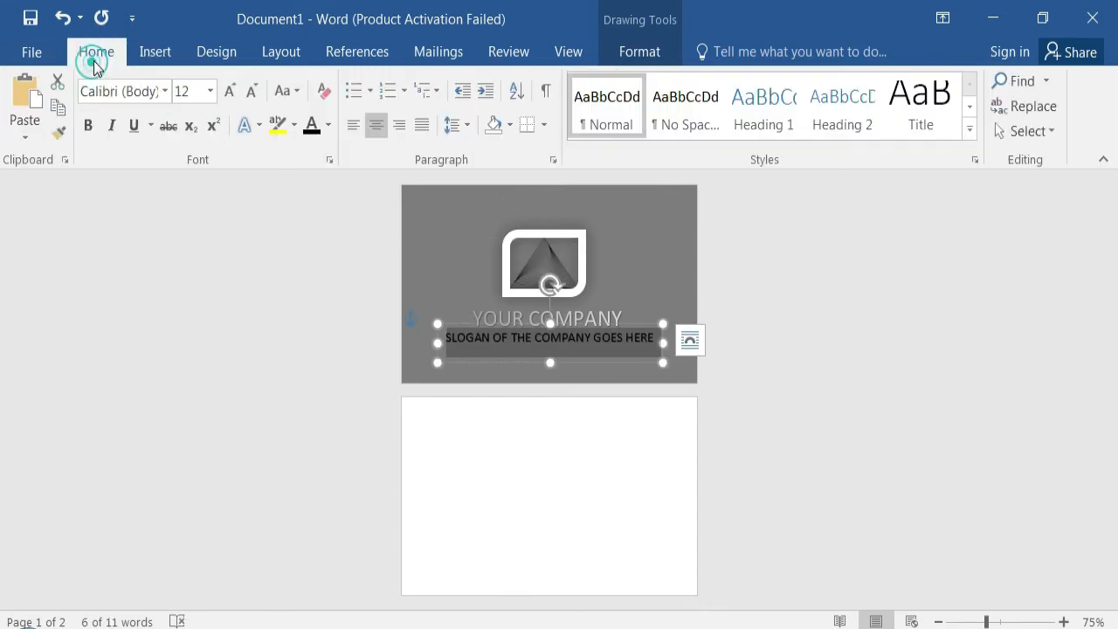
- Colour the slogan text black and shift its box slightly lower beneath YOUR COMPANY
{"action": "left_click", "coordinate": [330, 127]}
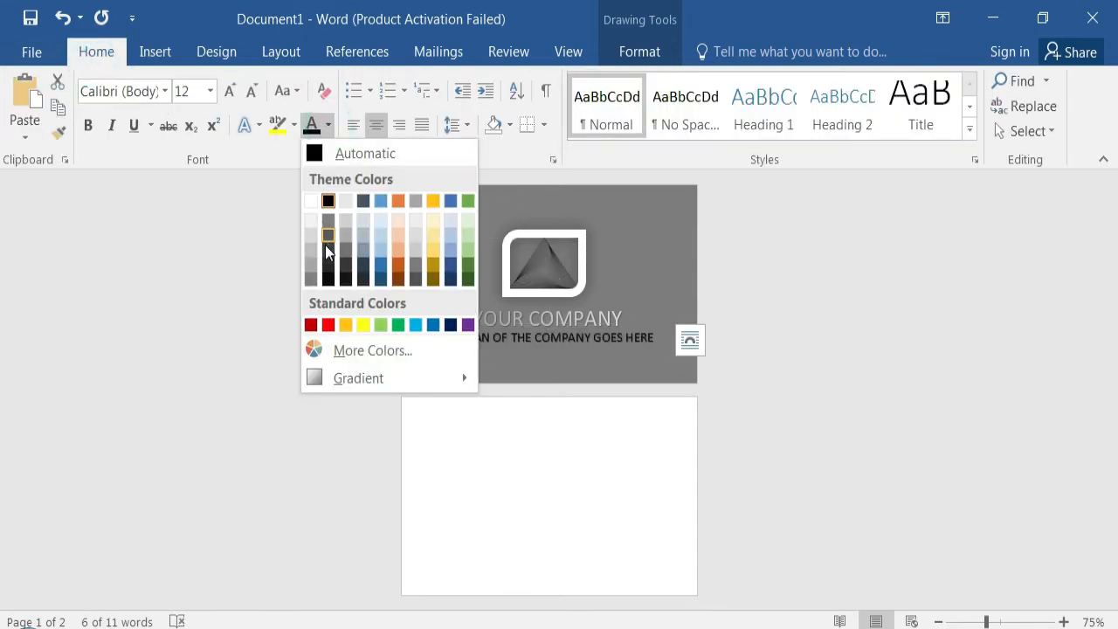
{"action": "left_click", "coordinate": [329, 203]}
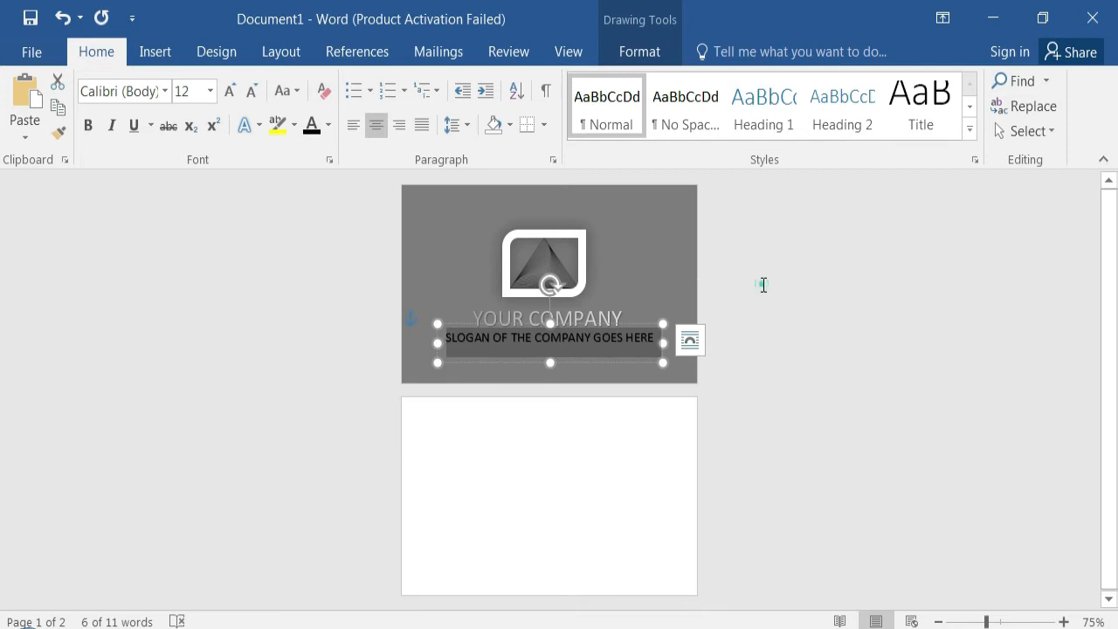
{"action": "left_click", "coordinate": [762, 284]}
{"action": "left_click", "coordinate": [637, 340]}
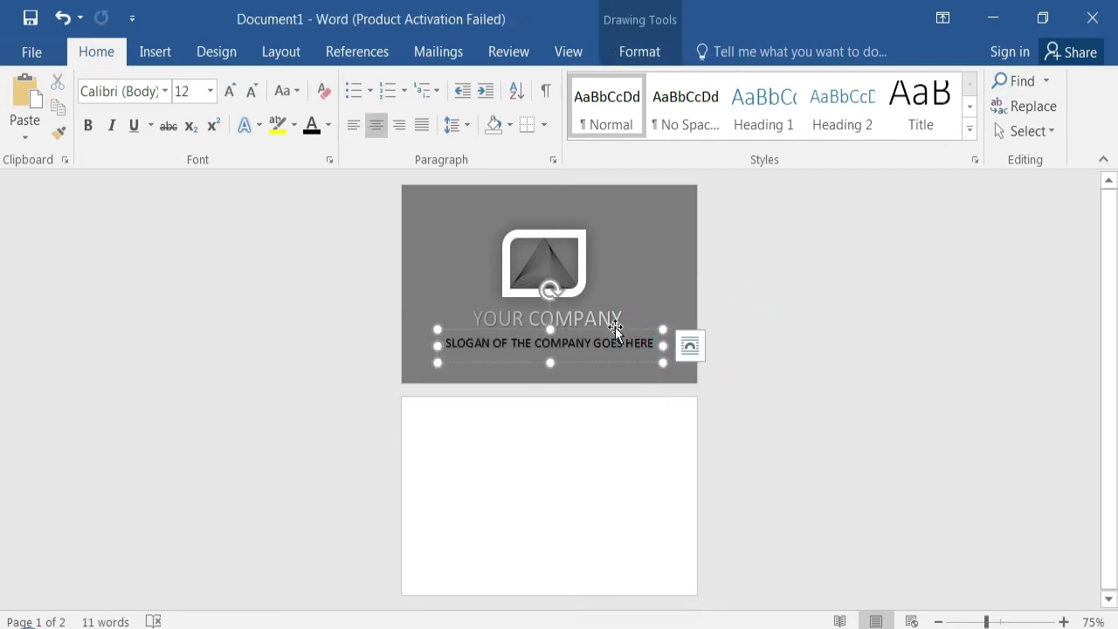
- Change the font of the YOUR COMPANY text to Adobe Arabic
{"action": "left_click", "coordinate": [614, 320]}
{"action": "left_click_drag", "start_coordinate": [629, 318], "coordinate": [461, 323]}
{"action": "left_click", "coordinate": [165, 90]}
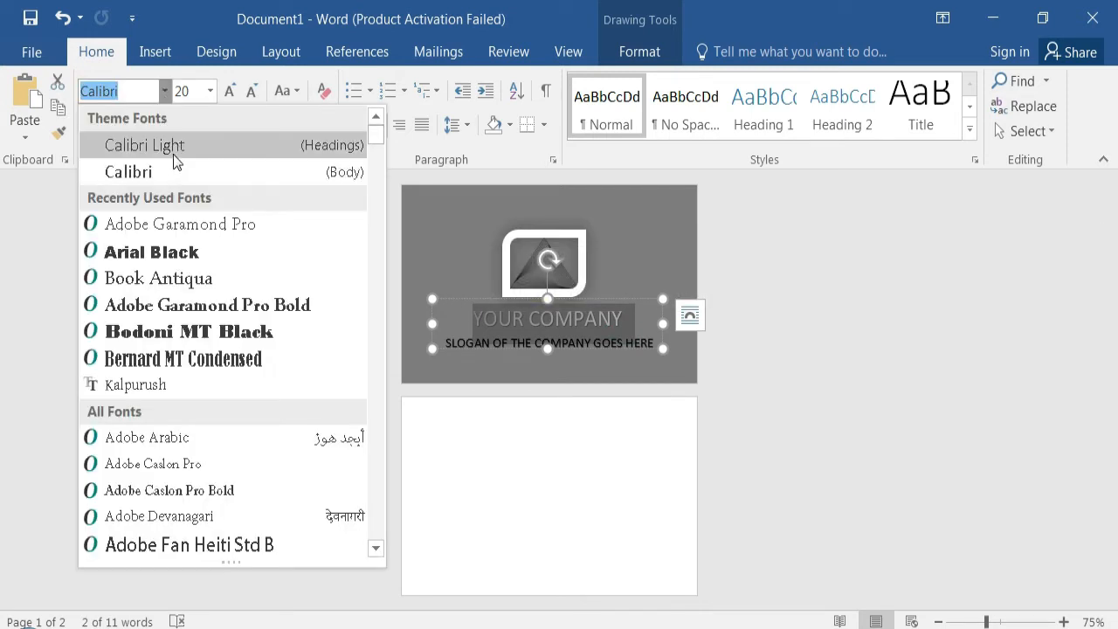
{"action": "left_click", "coordinate": [184, 449]}
- Format the slogan text in bold Adobe Arabic at size 14
{"action": "left_click", "coordinate": [612, 356]}
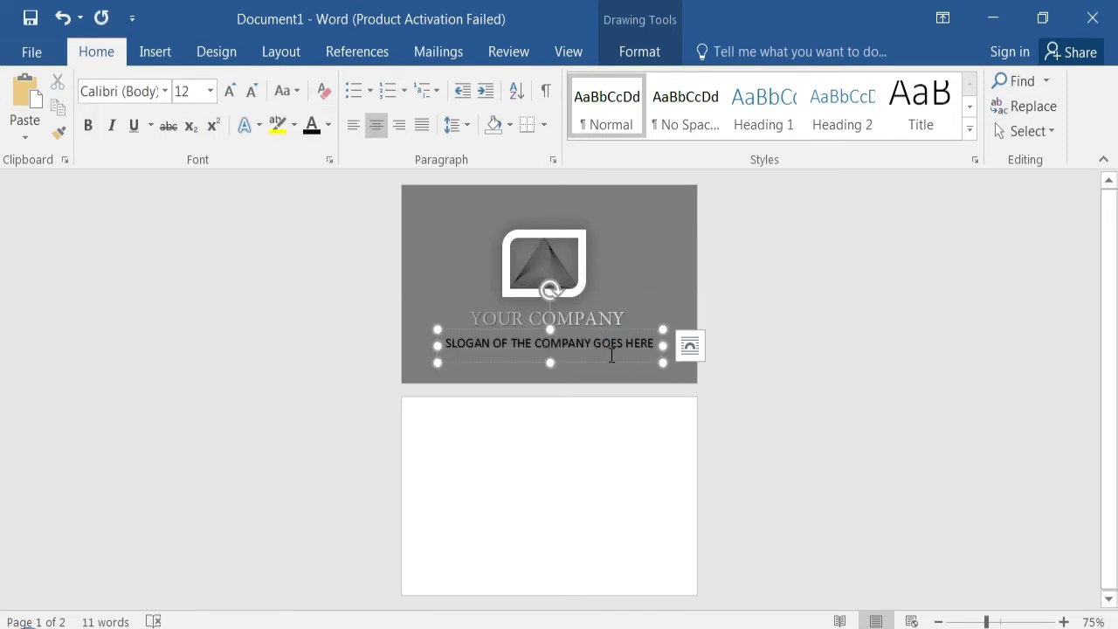
{"action": "left_click_drag", "start_coordinate": [654, 346], "coordinate": [444, 345]}
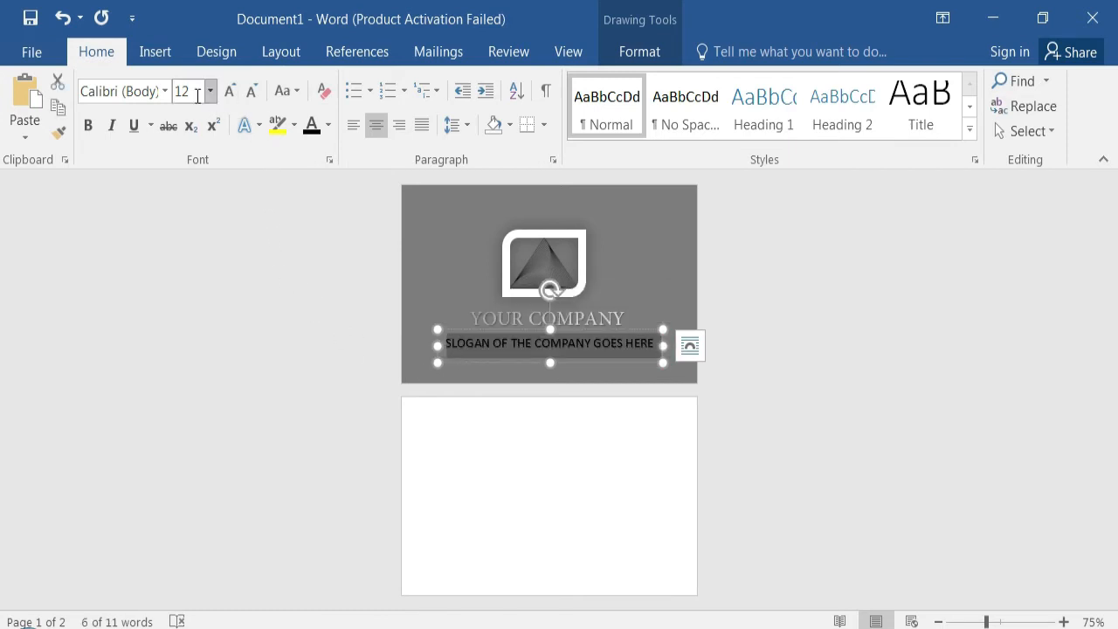
{"action": "left_click", "coordinate": [163, 91]}
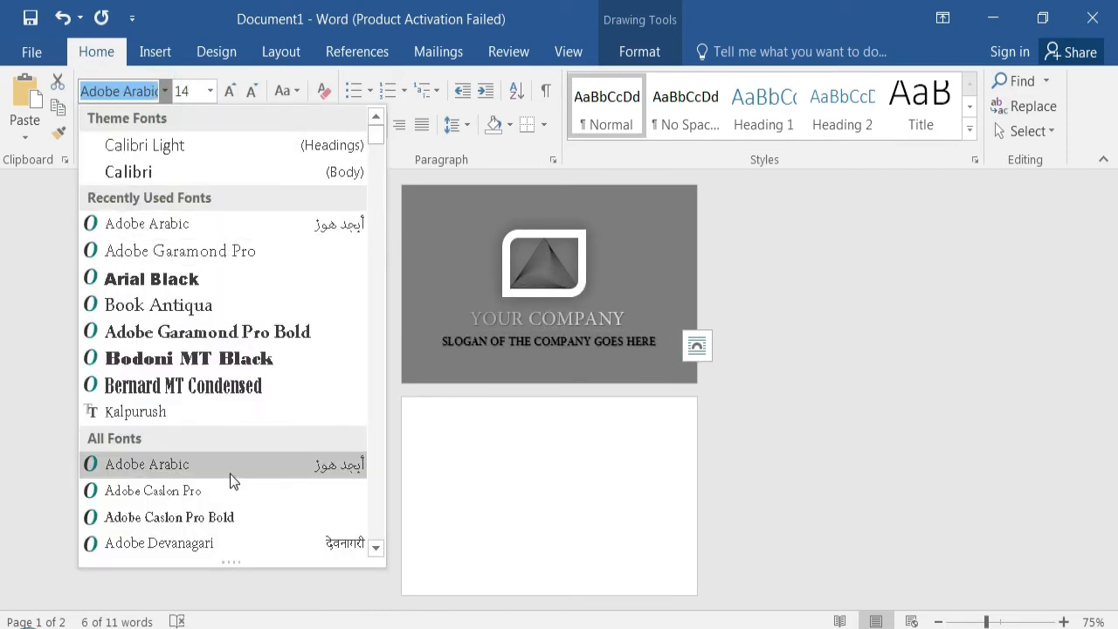
{"action": "left_click", "coordinate": [230, 473]}
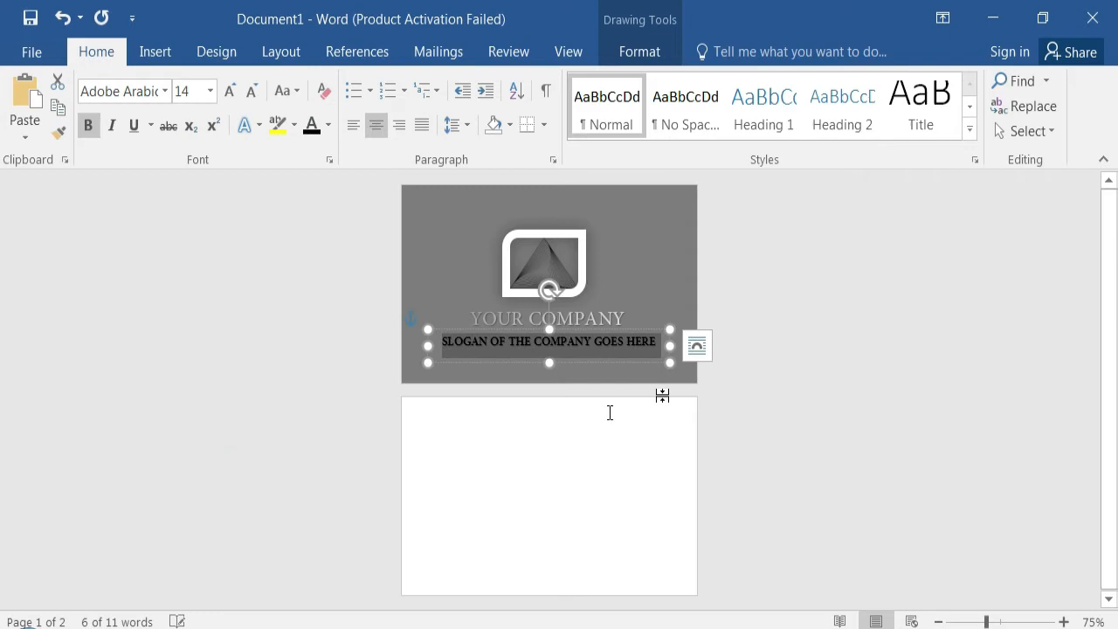
{"action": "left_click", "coordinate": [873, 297]}
- Insert a WordArt in the grey gradient style on the second page with the text TECH EXTRACT
{"action": "left_click", "coordinate": [154, 55]}
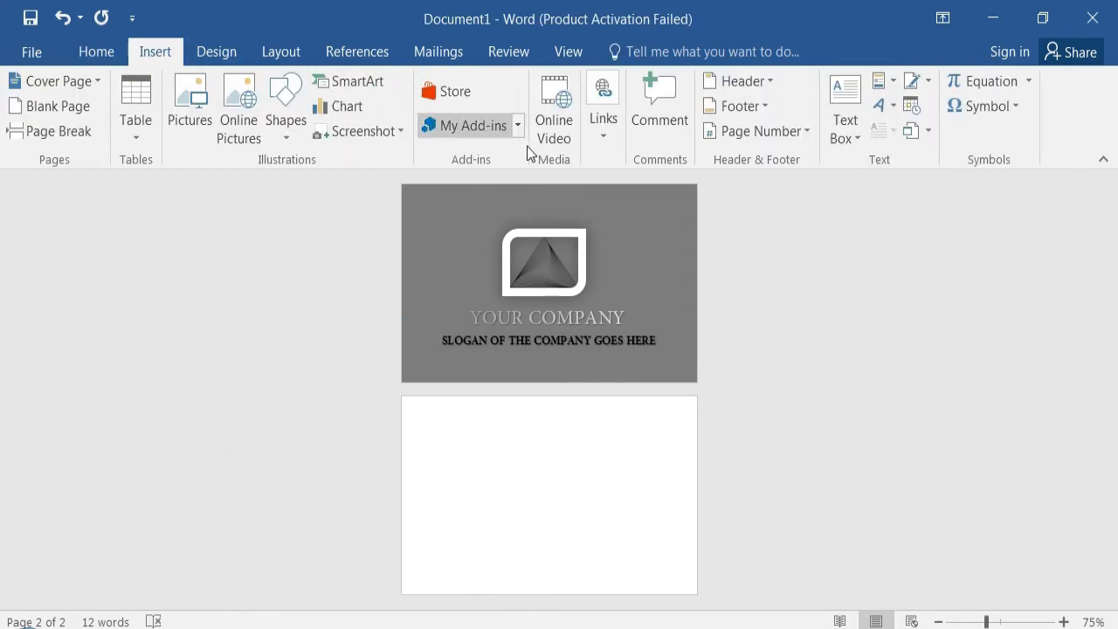
{"action": "left_click", "coordinate": [892, 108]}
{"action": "left_click", "coordinate": [822, 216]}
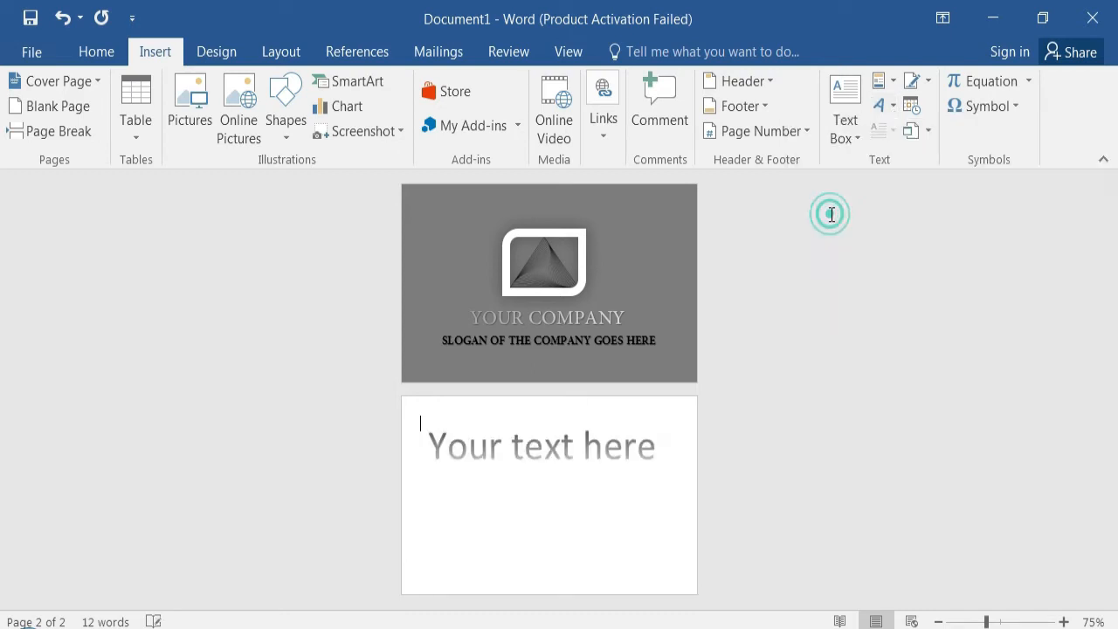
{"action": "type", "text": "T"}
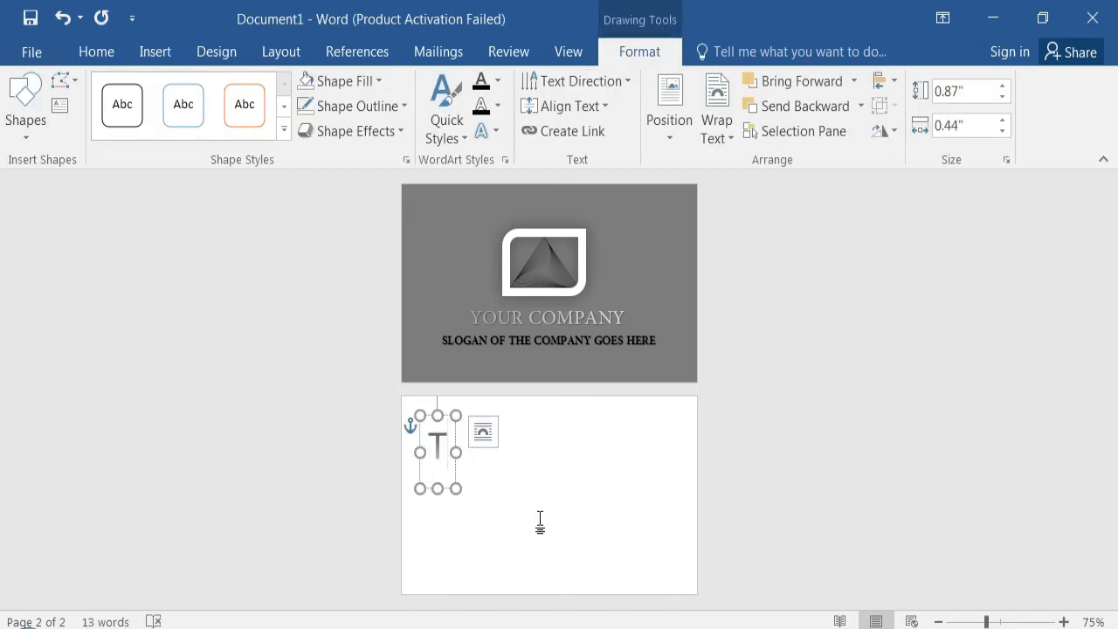
{"action": "type", "text": "ECH EXTRACT"}
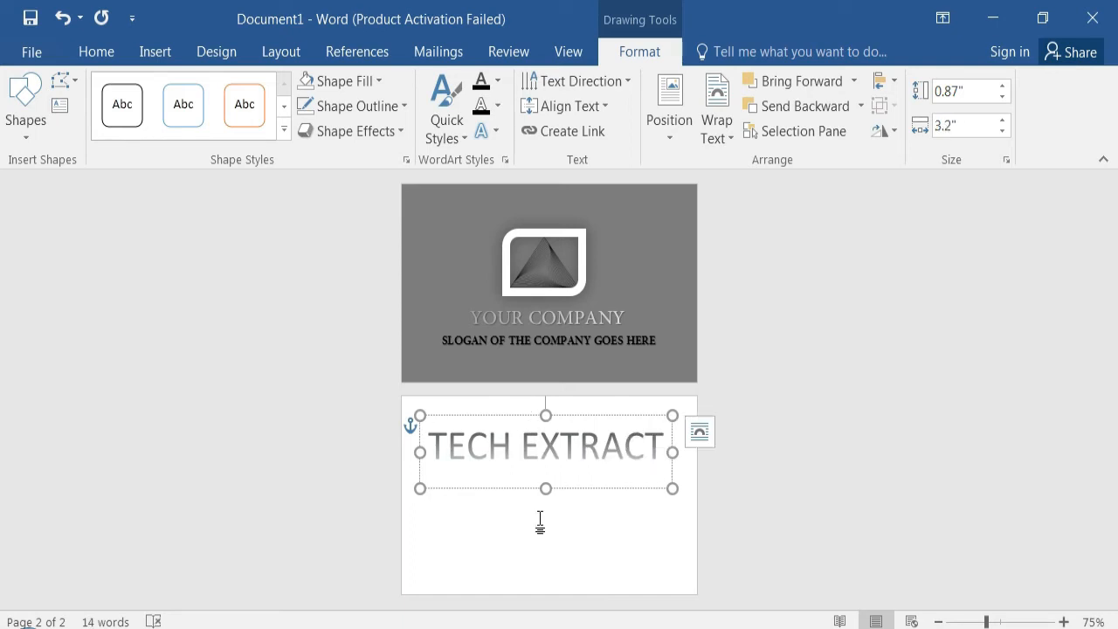
- Set the TECH EXTRACT text to size 10
{"action": "triple_click", "coordinate": [440, 479]}
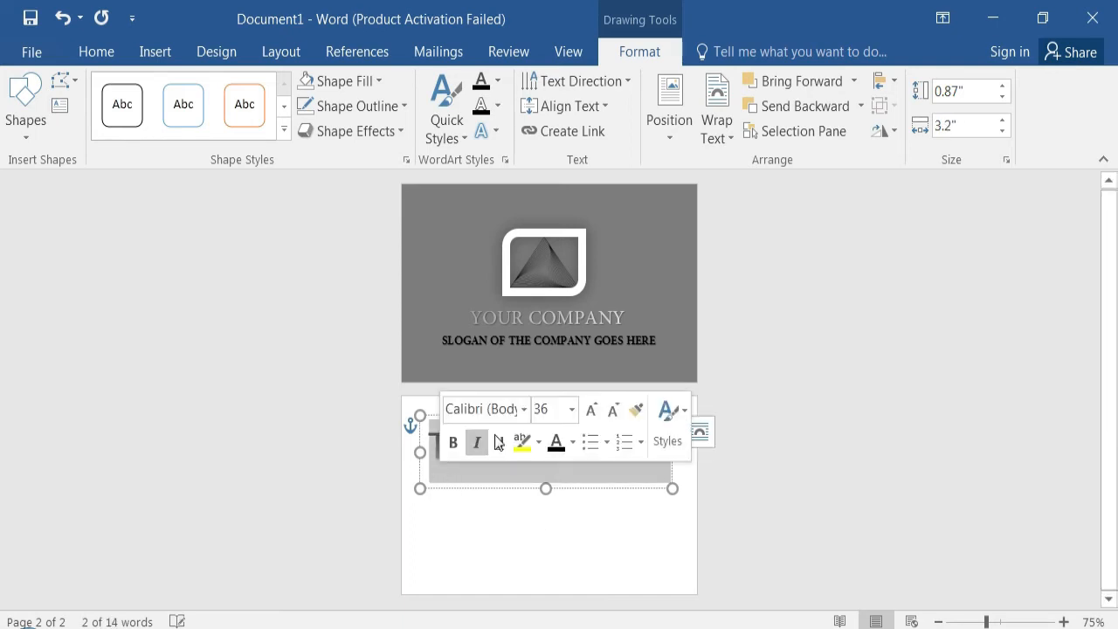
{"action": "left_click", "coordinate": [572, 416]}
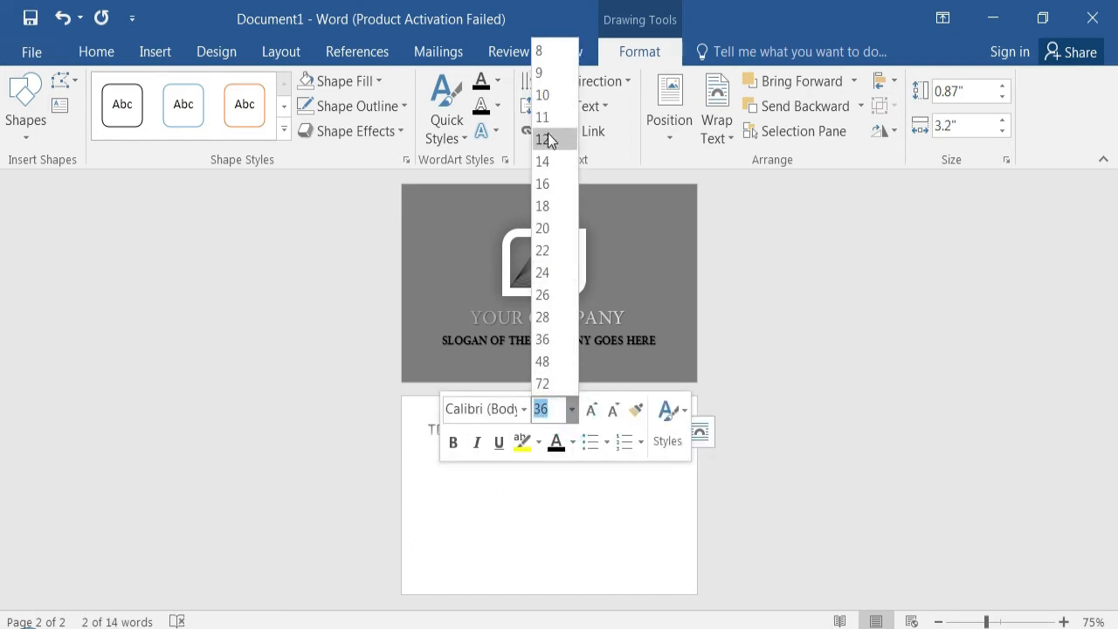
{"action": "left_click", "coordinate": [549, 99]}
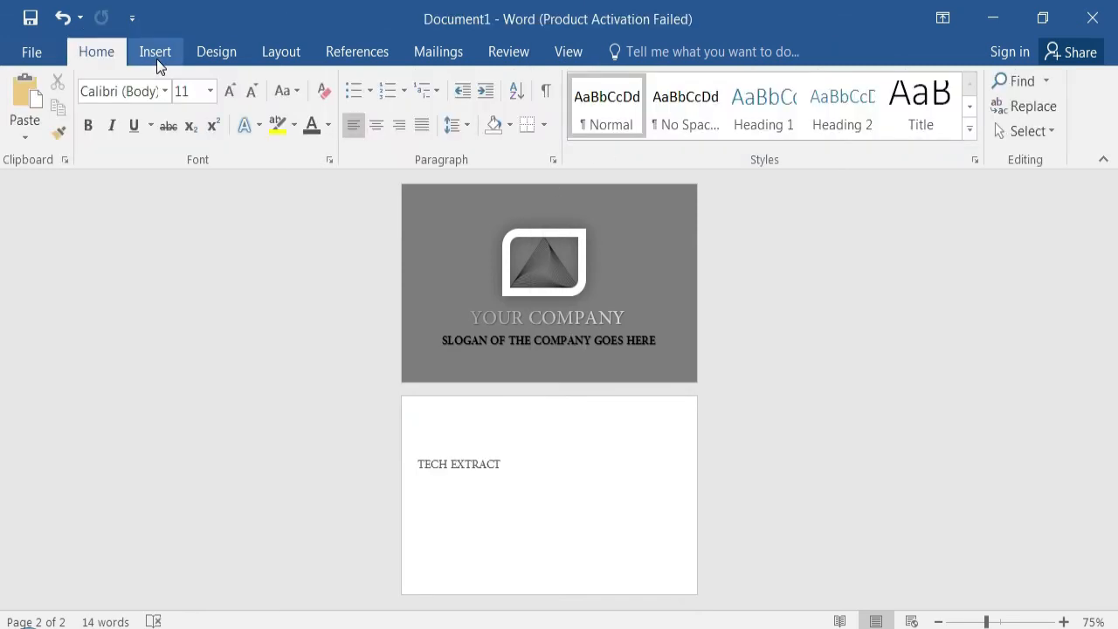
- Insert a plain black WordArt on the second page at size 11, reading YOUR TECH SOLUTION
{"action": "left_click", "coordinate": [156, 55]}
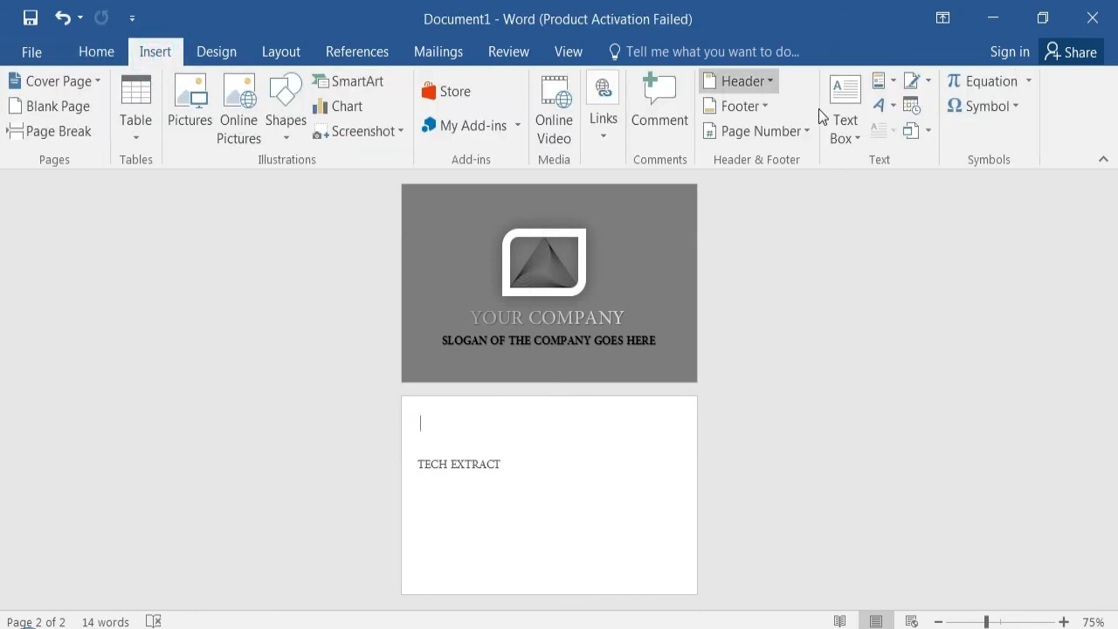
{"action": "left_click", "coordinate": [891, 108]}
{"action": "left_click", "coordinate": [819, 155]}
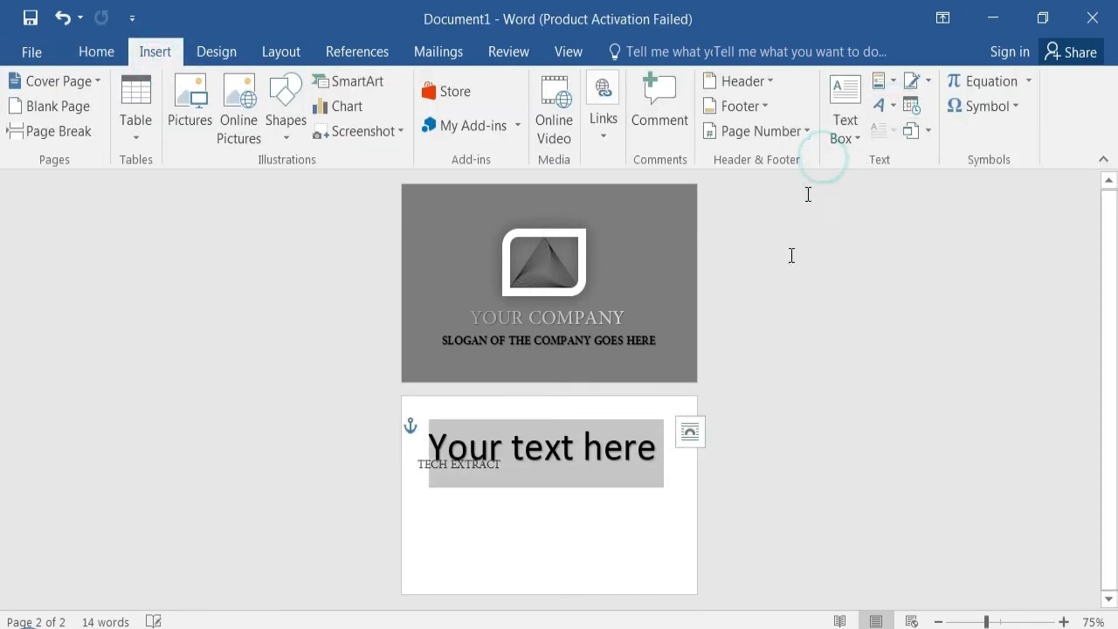
{"action": "left_click", "coordinate": [96, 52]}
{"action": "left_click", "coordinate": [210, 91]}
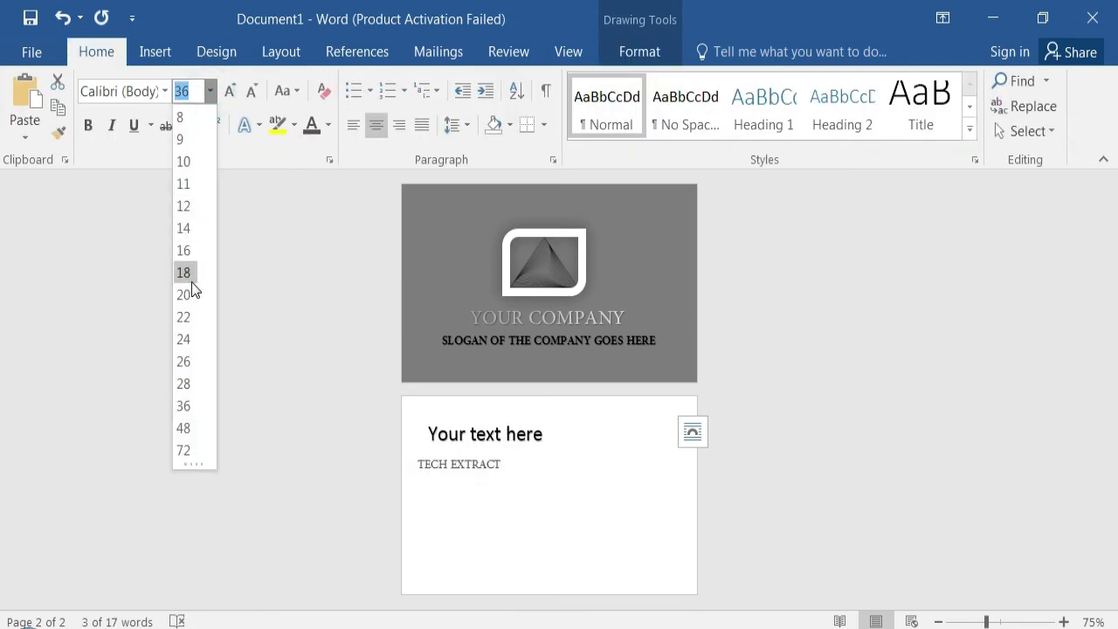
{"action": "left_click", "coordinate": [186, 184]}
{"action": "type", "text": "YOUR"}
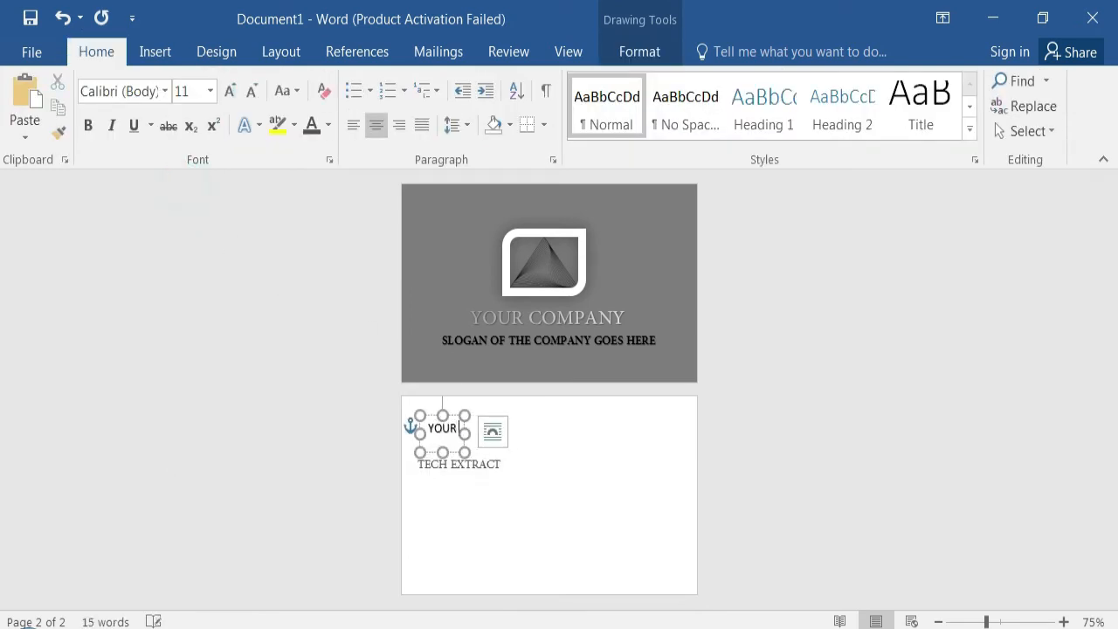
{"action": "type", "text": " TECH SOLUTION"}
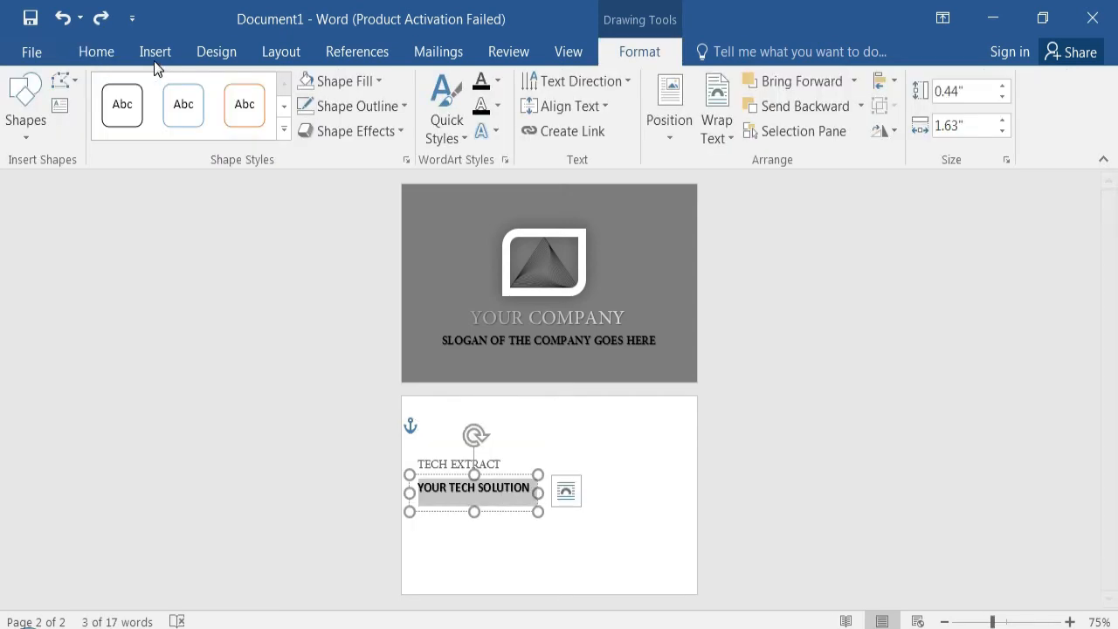
- Set the YOUR TECH SOLUTION box to No Fill and No Outline
{"action": "left_click", "coordinate": [94, 51]}
{"action": "left_click", "coordinate": [638, 45]}
{"action": "left_click", "coordinate": [367, 81]}
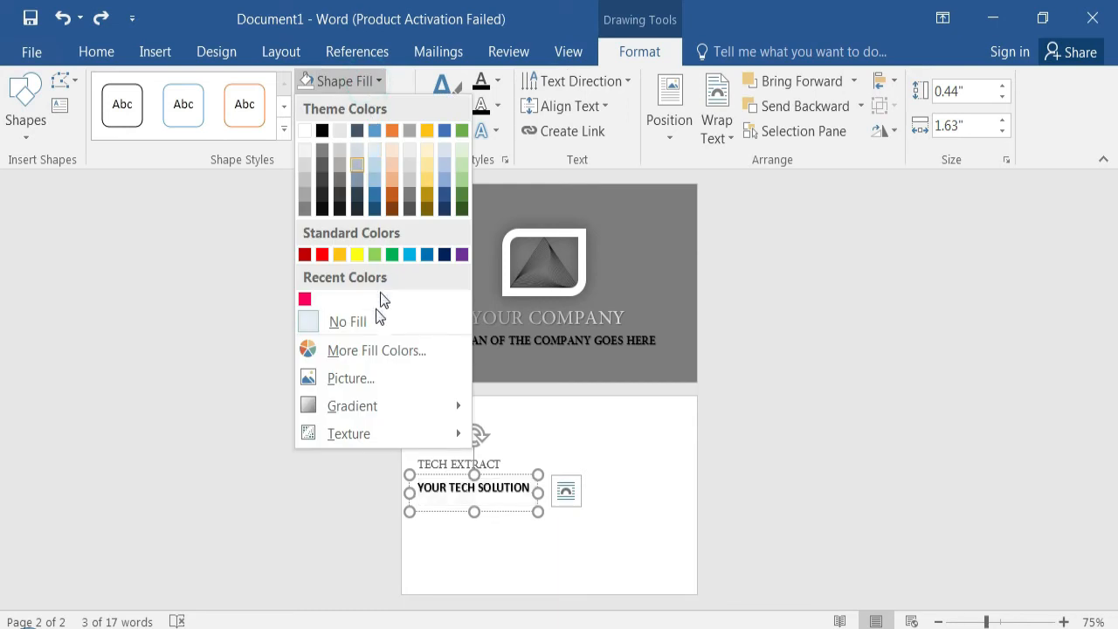
{"action": "left_click", "coordinate": [371, 322]}
{"action": "left_click", "coordinate": [380, 109]}
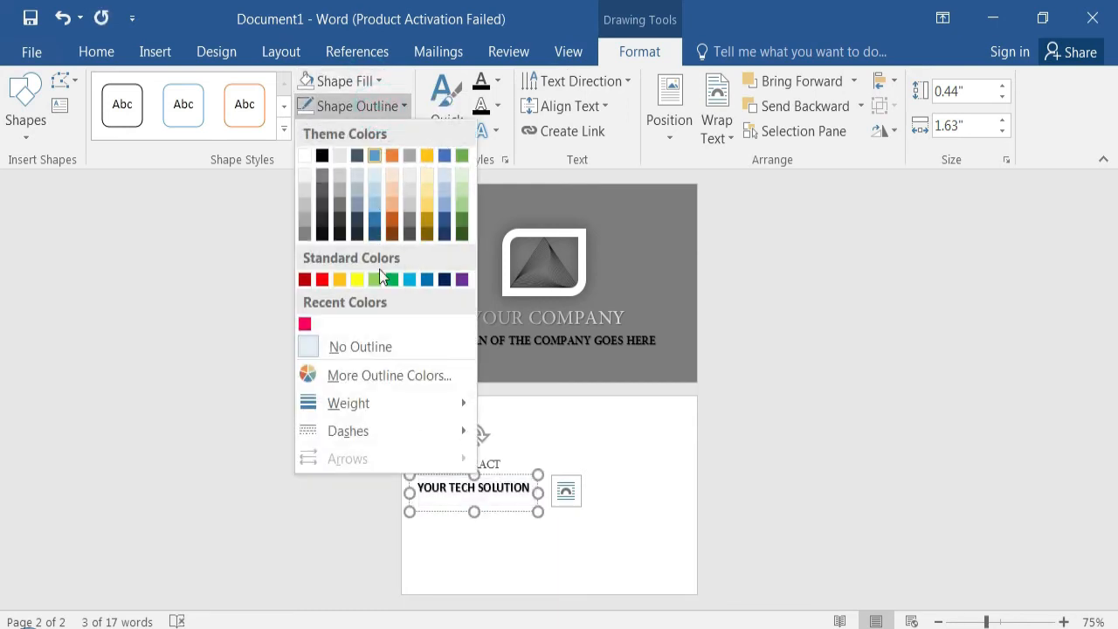
{"action": "left_click", "coordinate": [370, 343]}
- Set the TECH EXTRACT text to size 20
{"action": "left_click", "coordinate": [504, 457]}
{"action": "left_click_drag", "start_coordinate": [504, 458], "coordinate": [407, 459]}
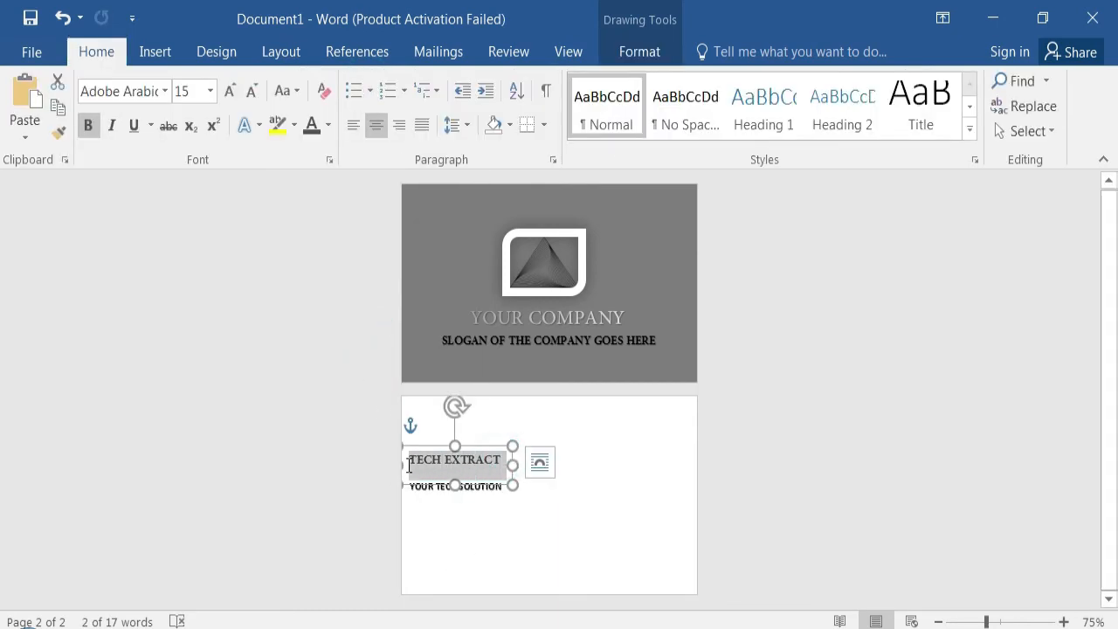
{"action": "left_click", "coordinate": [538, 395]}
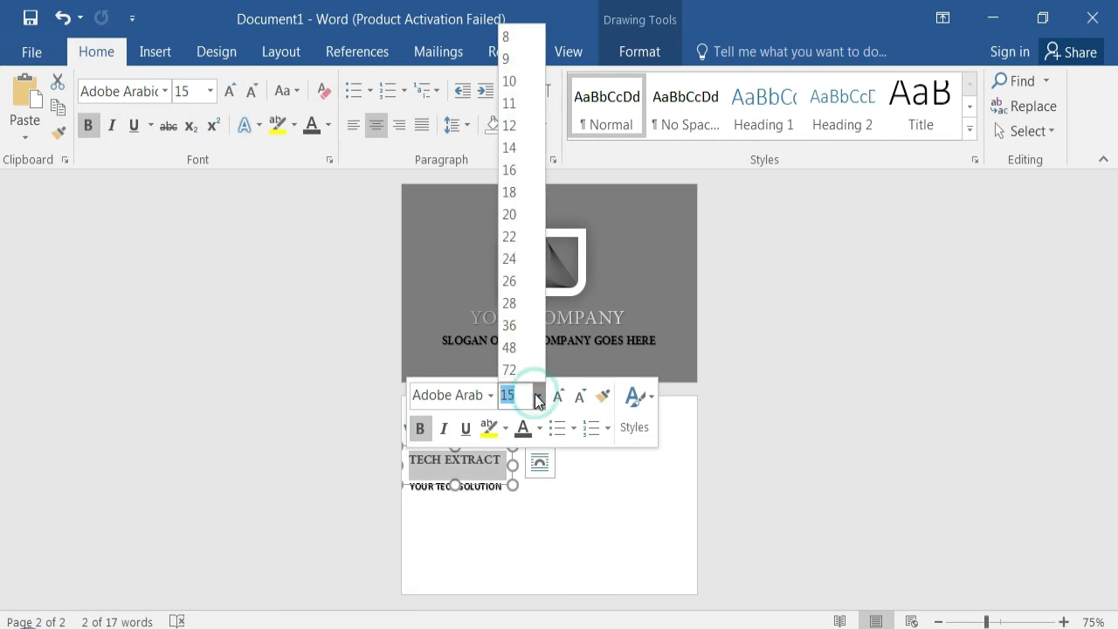
{"action": "left_click", "coordinate": [510, 214]}
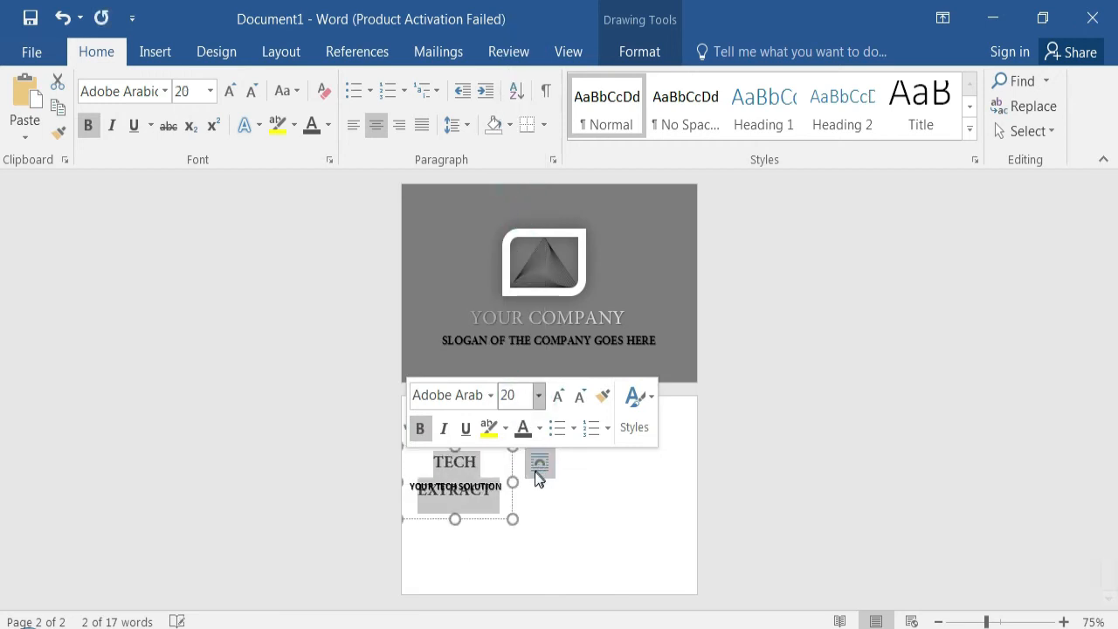
- Give TECH EXTRACT 1.0 line spacing with no space after the paragraph, and widen its box and the YOUR TECH SOLUTION box to match
{"action": "left_click", "coordinate": [467, 125]}
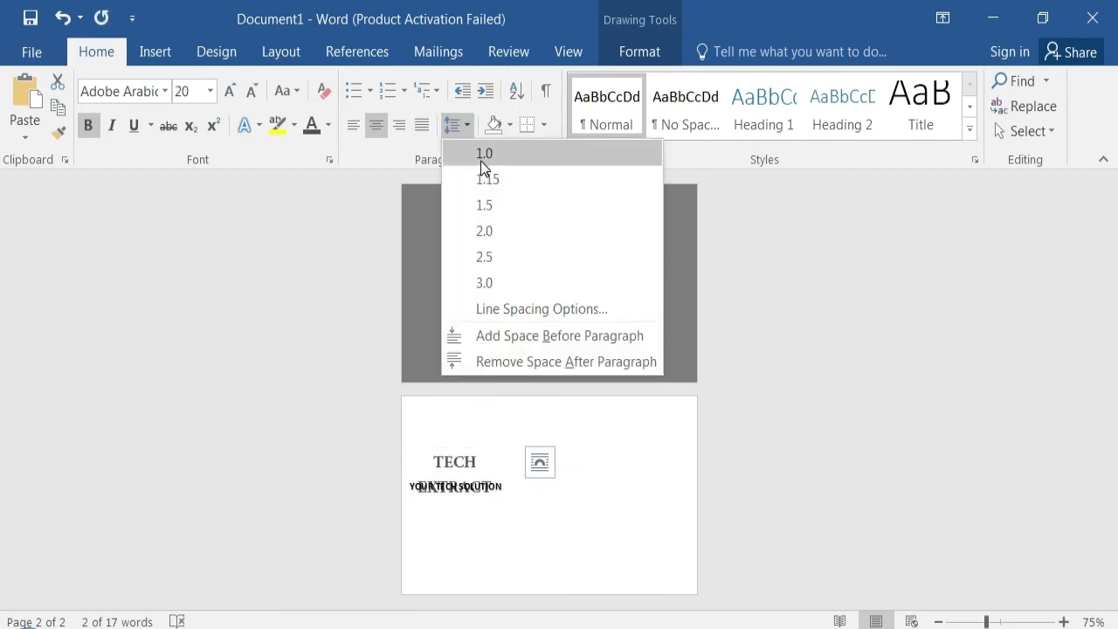
{"action": "left_click", "coordinate": [523, 368]}
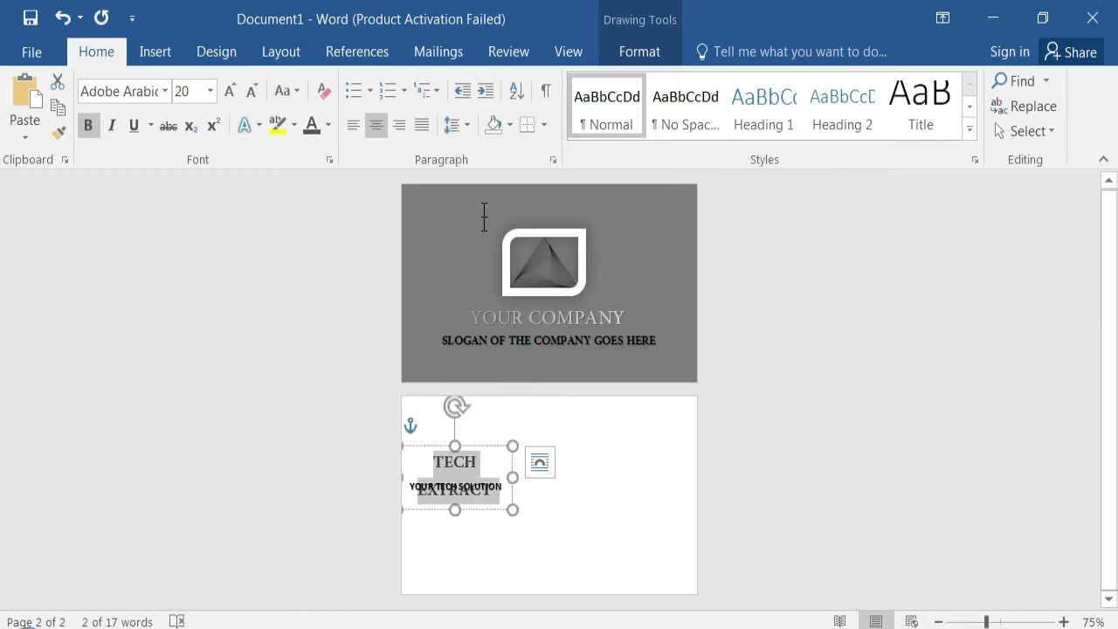
{"action": "left_click", "coordinate": [467, 125]}
{"action": "left_click", "coordinate": [456, 154]}
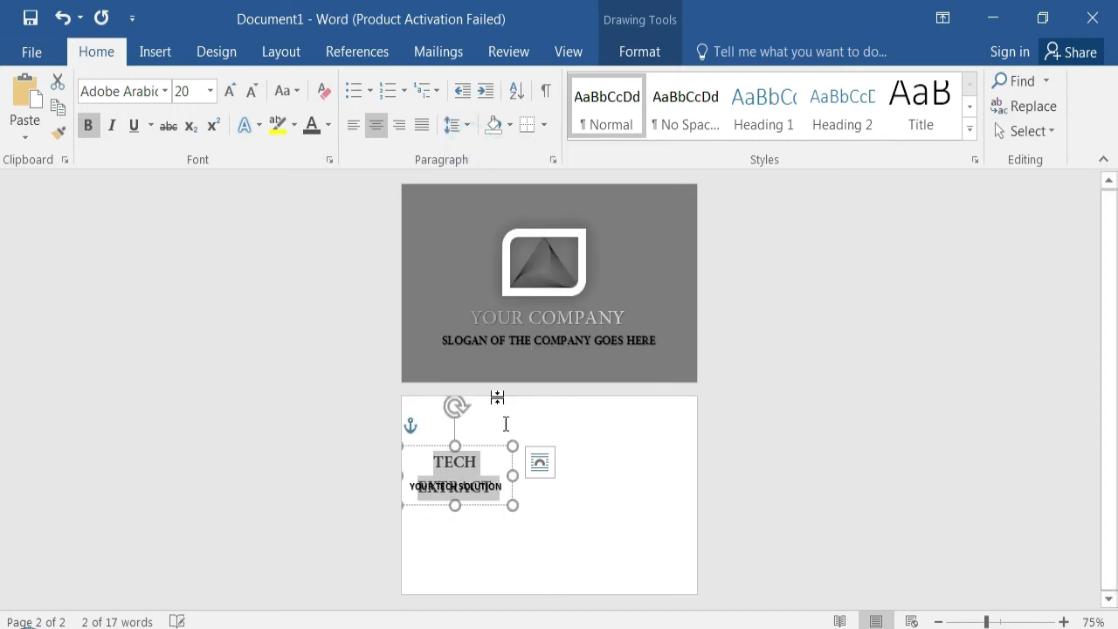
{"action": "left_click_drag", "start_coordinate": [521, 474], "coordinate": [540, 476]}
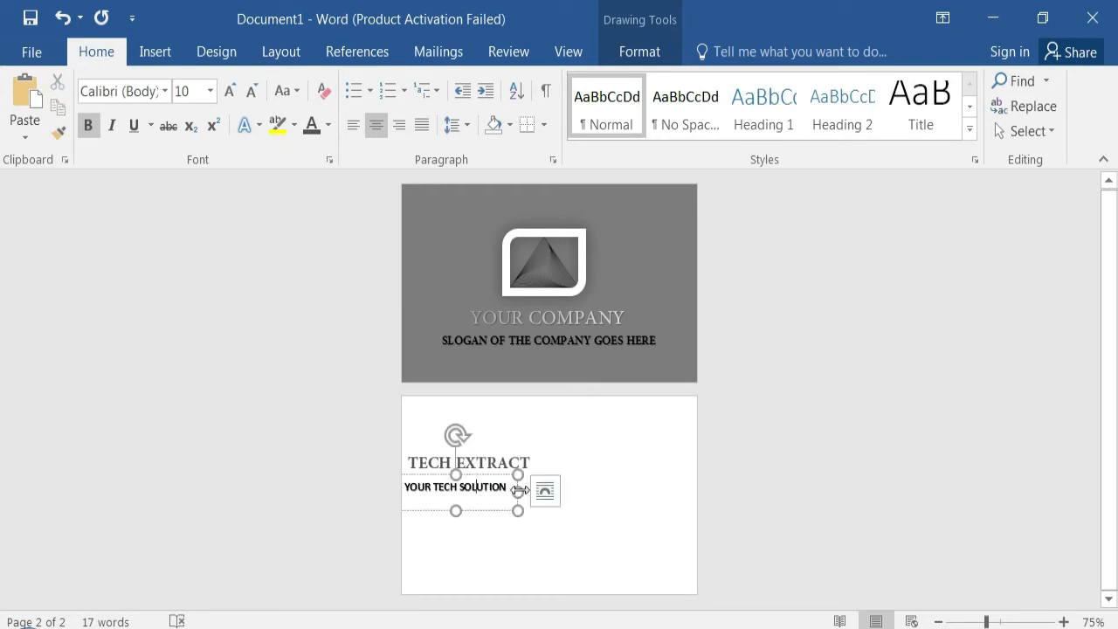
{"action": "left_click_drag", "start_coordinate": [522, 492], "coordinate": [538, 491]}
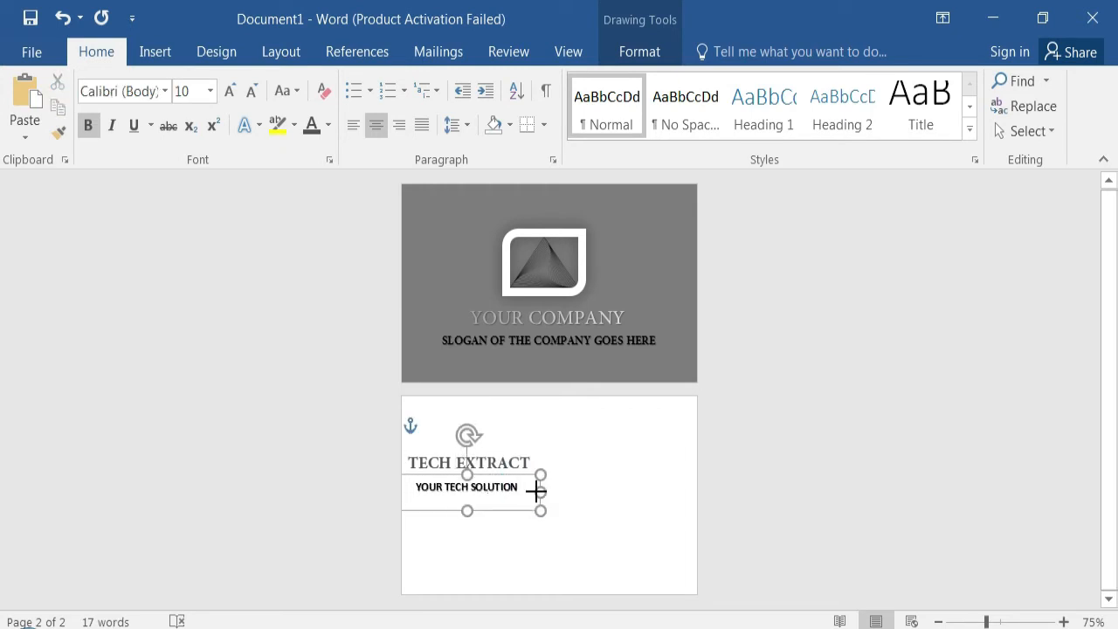
- Colour the TECH EXTRACT text with the darkest orange theme shade
{"action": "left_click", "coordinate": [107, 52]}
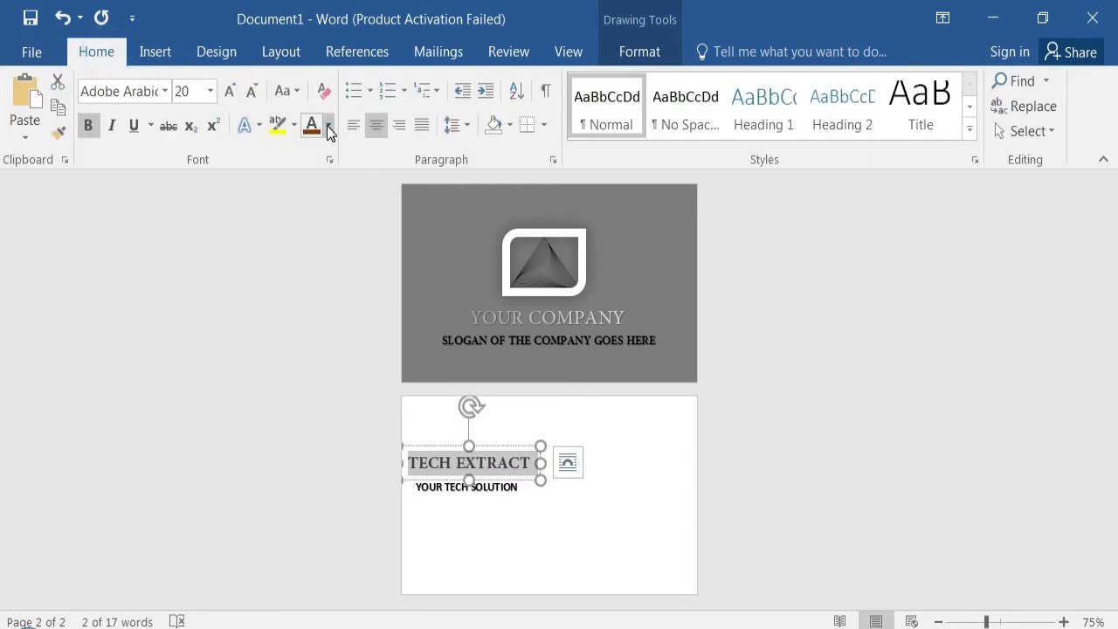
{"action": "left_click", "coordinate": [328, 125]}
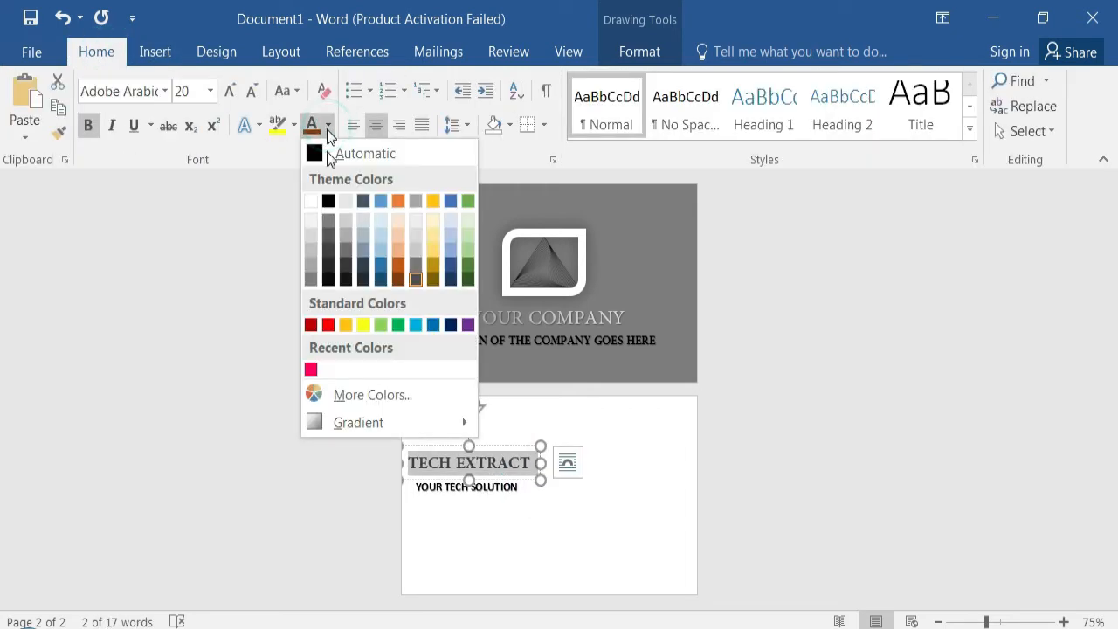
{"action": "left_click", "coordinate": [395, 277]}
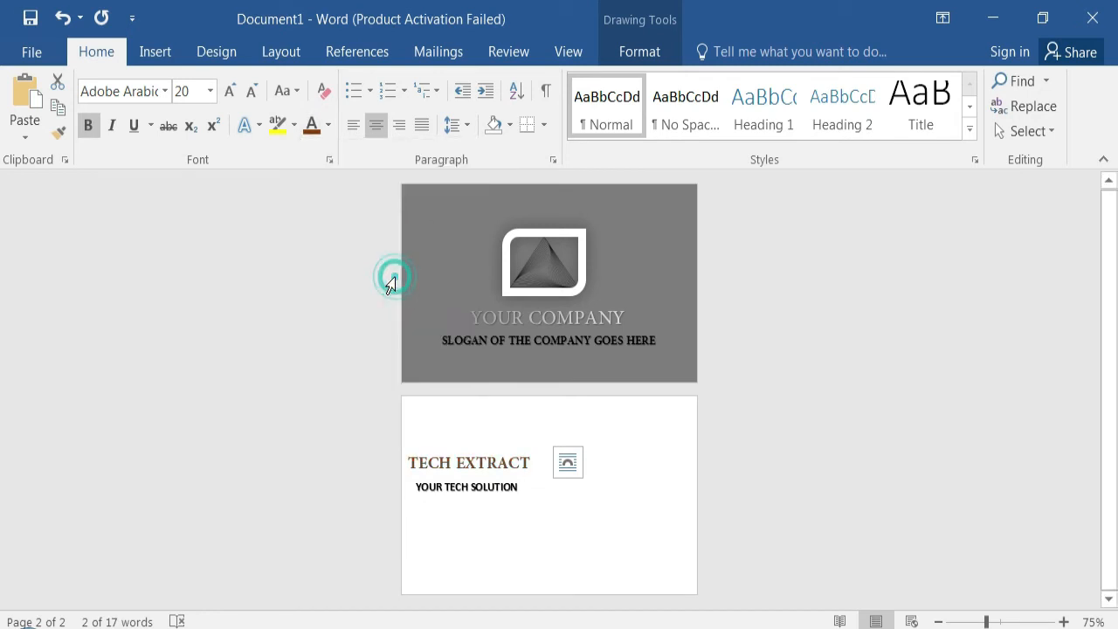
{"action": "left_click", "coordinate": [567, 506]}
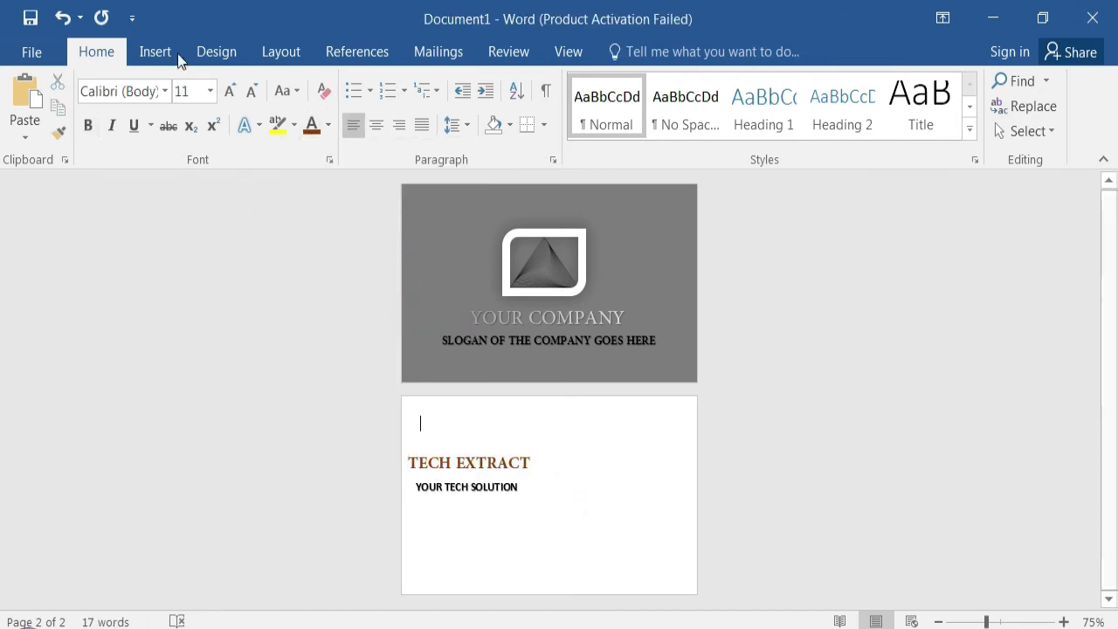
- Draw a vertical divider line about 1.76" long down the middle of the white back page
{"action": "left_click", "coordinate": [155, 51]}
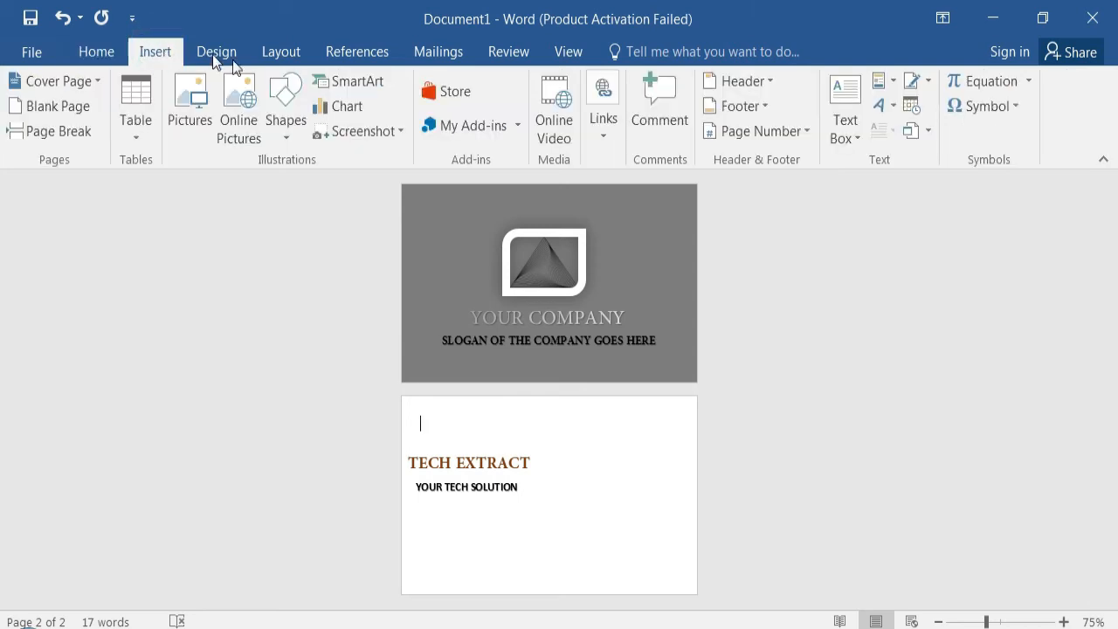
{"action": "left_click", "coordinate": [288, 131]}
{"action": "left_click", "coordinate": [284, 256]}
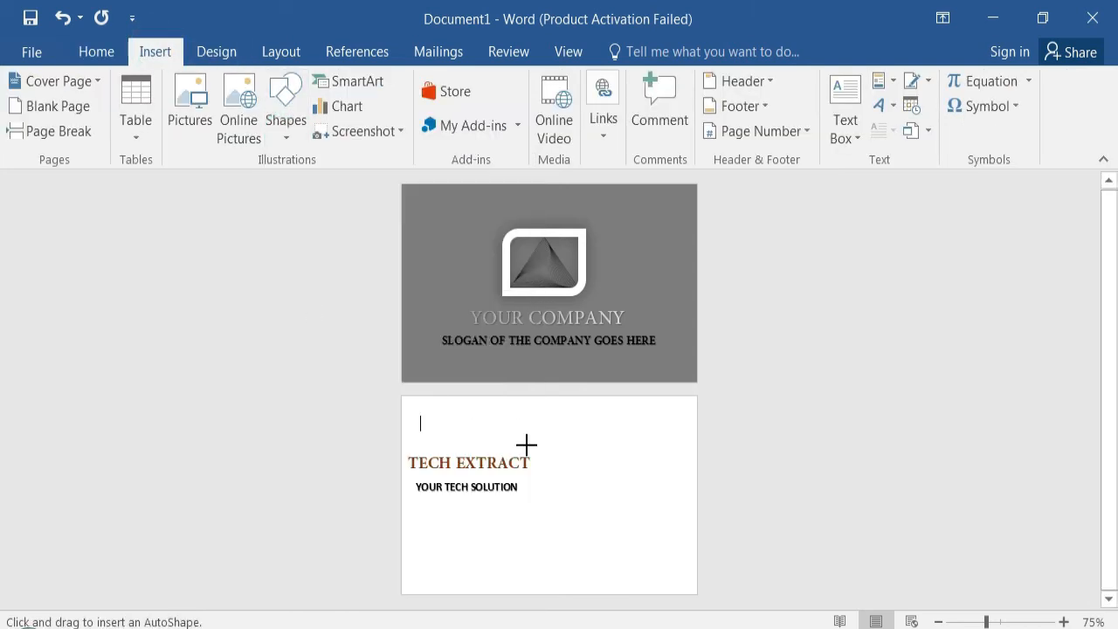
{"action": "left_click_drag", "start_coordinate": [549, 424], "coordinate": [549, 587]}
{"action": "left_click", "coordinate": [551, 493]}
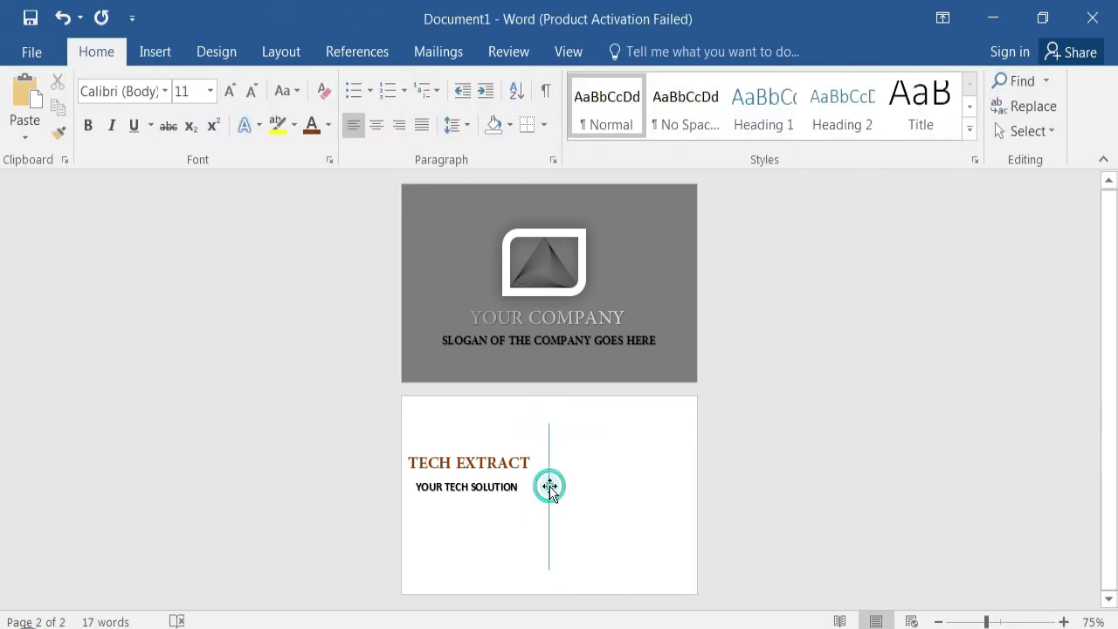
- Apply a black preset line style to the vertical divider on the back page
{"action": "left_click", "coordinate": [550, 488]}
{"action": "left_click", "coordinate": [638, 54]}
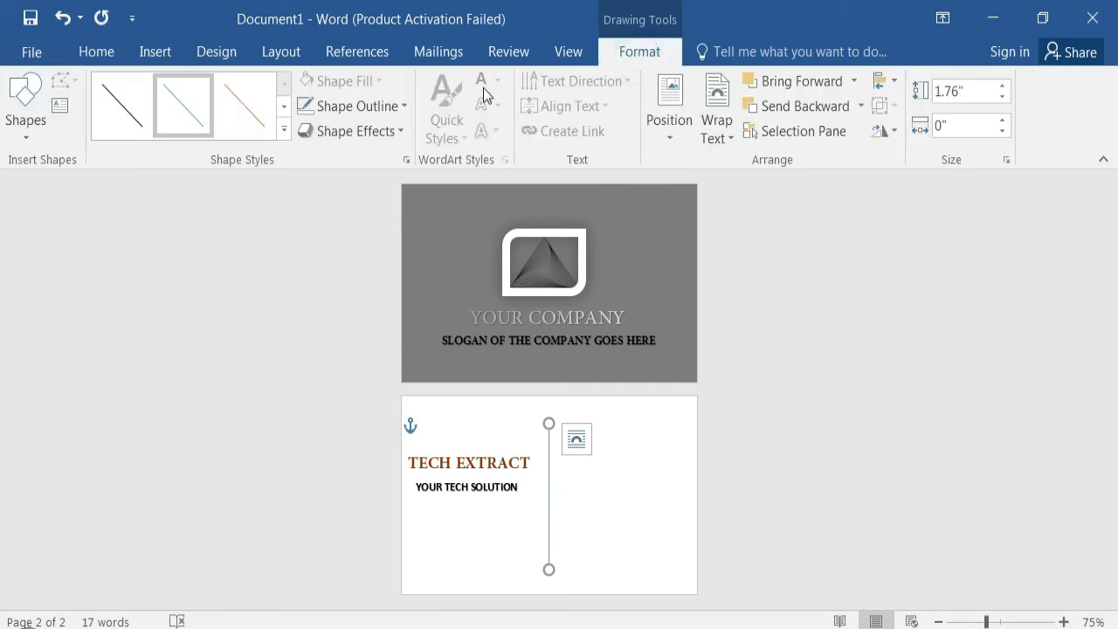
{"action": "left_click", "coordinate": [284, 106]}
{"action": "left_click", "coordinate": [284, 106]}
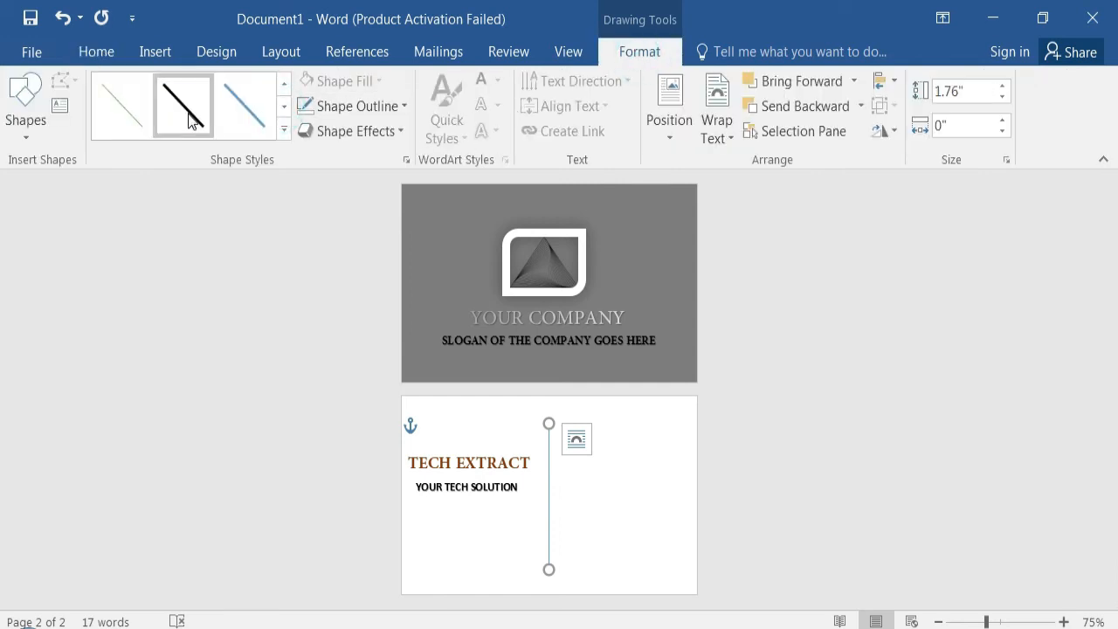
{"action": "left_click", "coordinate": [282, 106]}
{"action": "left_click", "coordinate": [204, 120]}
{"action": "left_click", "coordinate": [594, 504]}
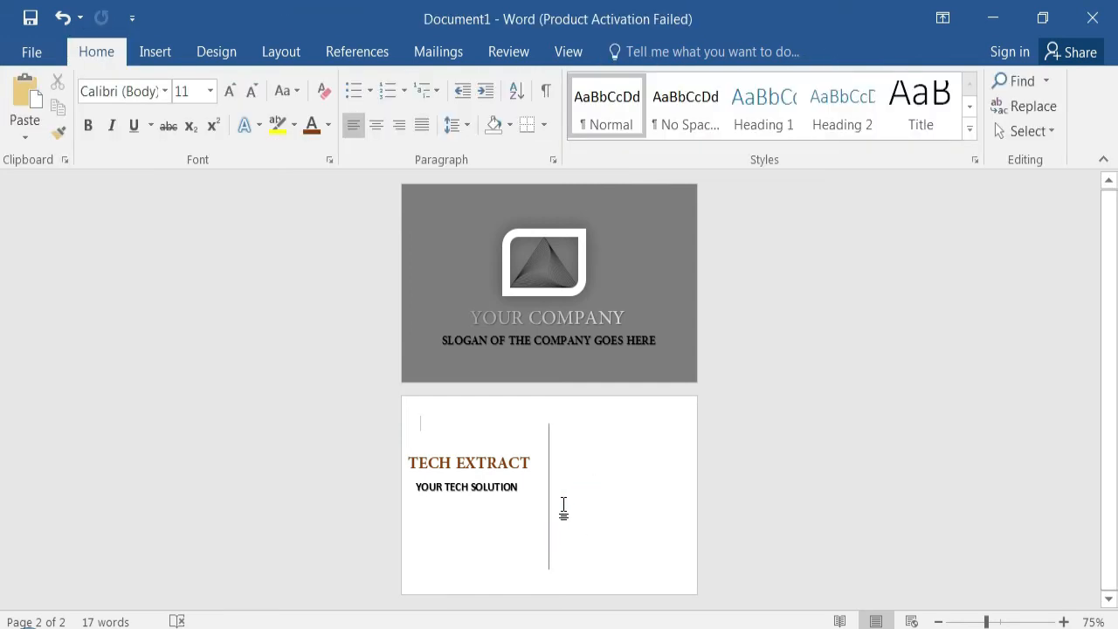
- Insert black WordArt on the back page and enter the contact phone number in it
{"action": "left_click", "coordinate": [154, 51]}
{"action": "left_click", "coordinate": [894, 106]}
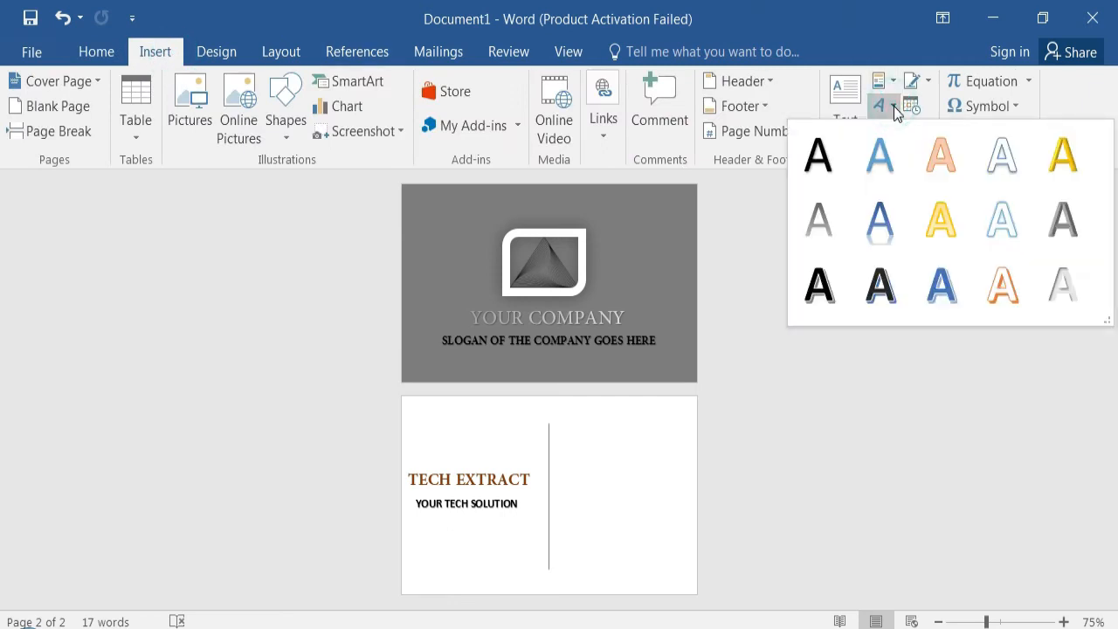
{"action": "left_click", "coordinate": [887, 163]}
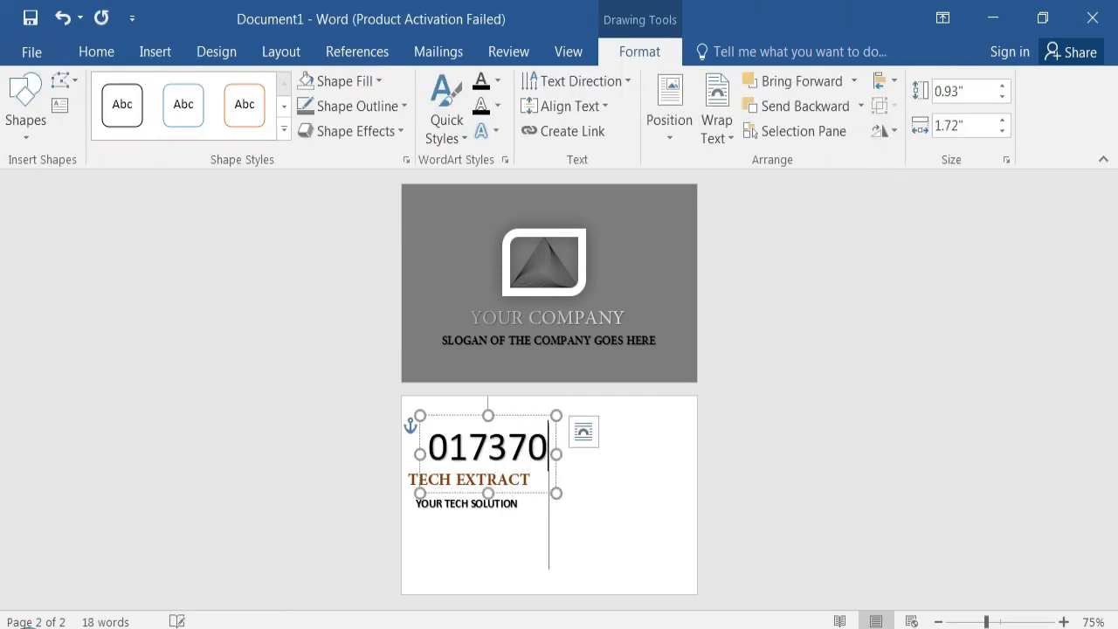
- Set the phone number text to size 11 and move its box to the right of the divider line
{"action": "key", "text": "ctrl+a"}
{"action": "left_click", "coordinate": [154, 52]}
{"action": "left_click", "coordinate": [96, 52]}
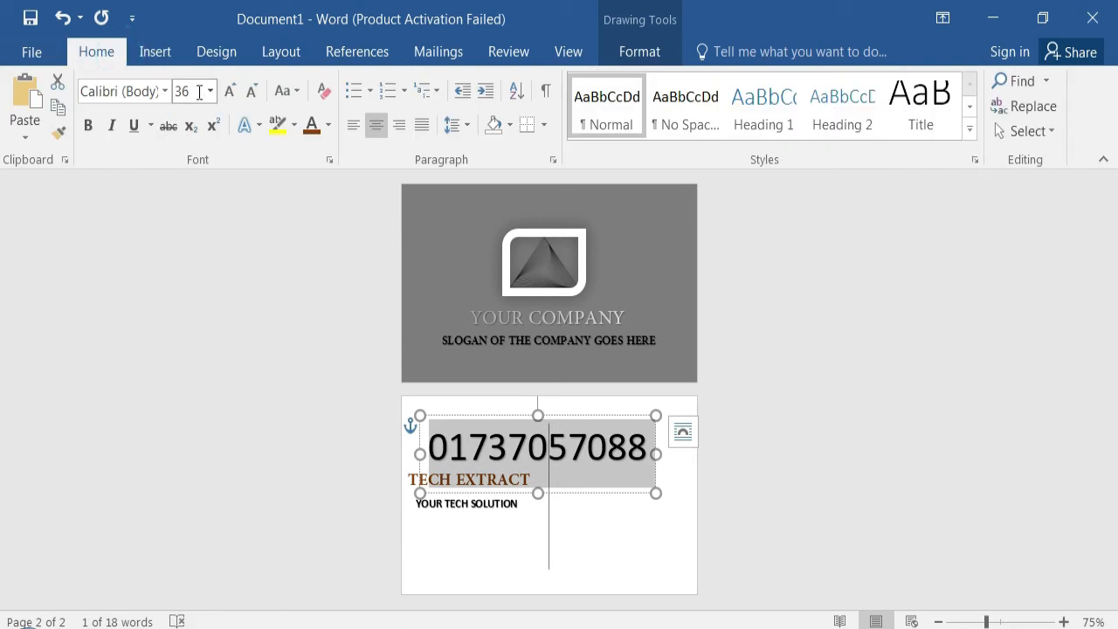
{"action": "left_click", "coordinate": [211, 91]}
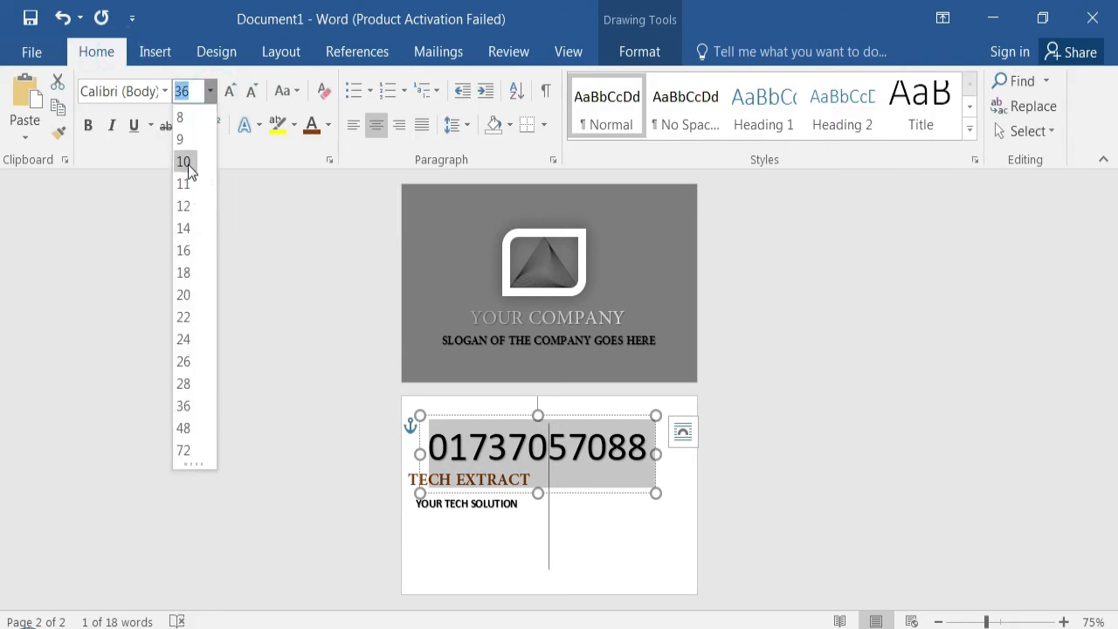
{"action": "left_click", "coordinate": [188, 164]}
{"action": "left_click", "coordinate": [211, 92]}
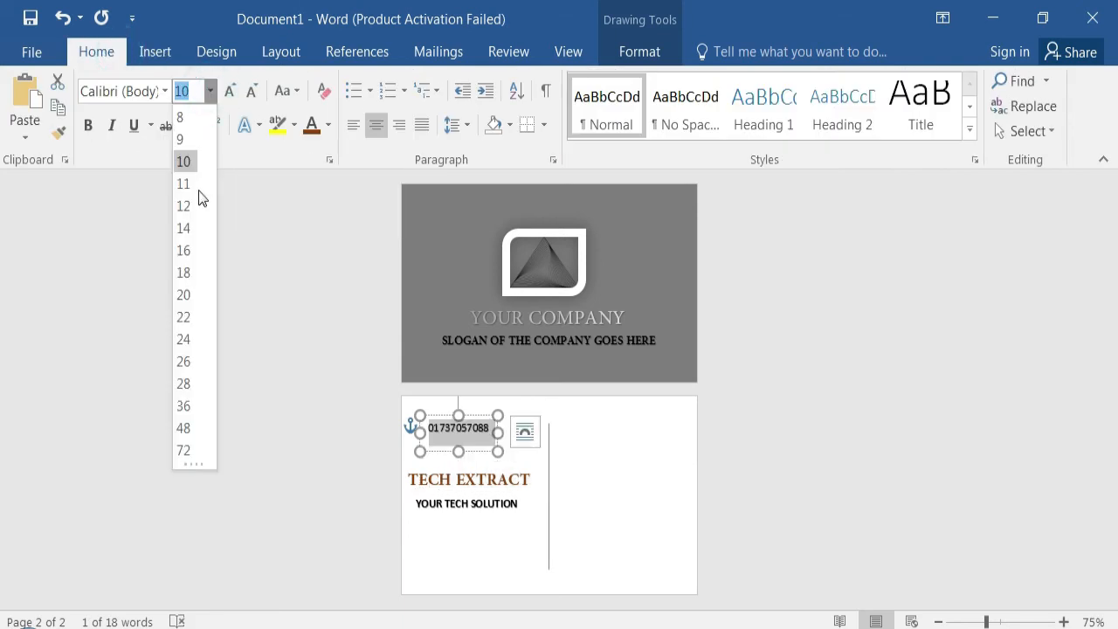
{"action": "left_click", "coordinate": [182, 184]}
{"action": "left_click_drag", "start_coordinate": [475, 416], "coordinate": [643, 425]}
- Colour the phone number text Gray-50%, Accent 3, Darker 25%
{"action": "double_click", "coordinate": [590, 439]}
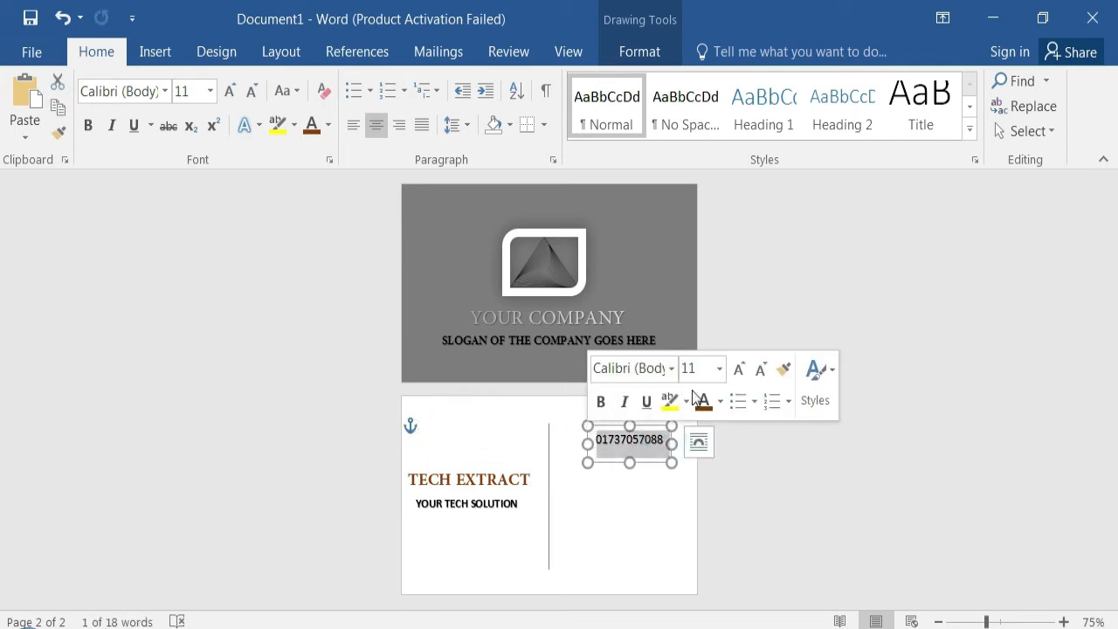
{"action": "left_click", "coordinate": [719, 401]}
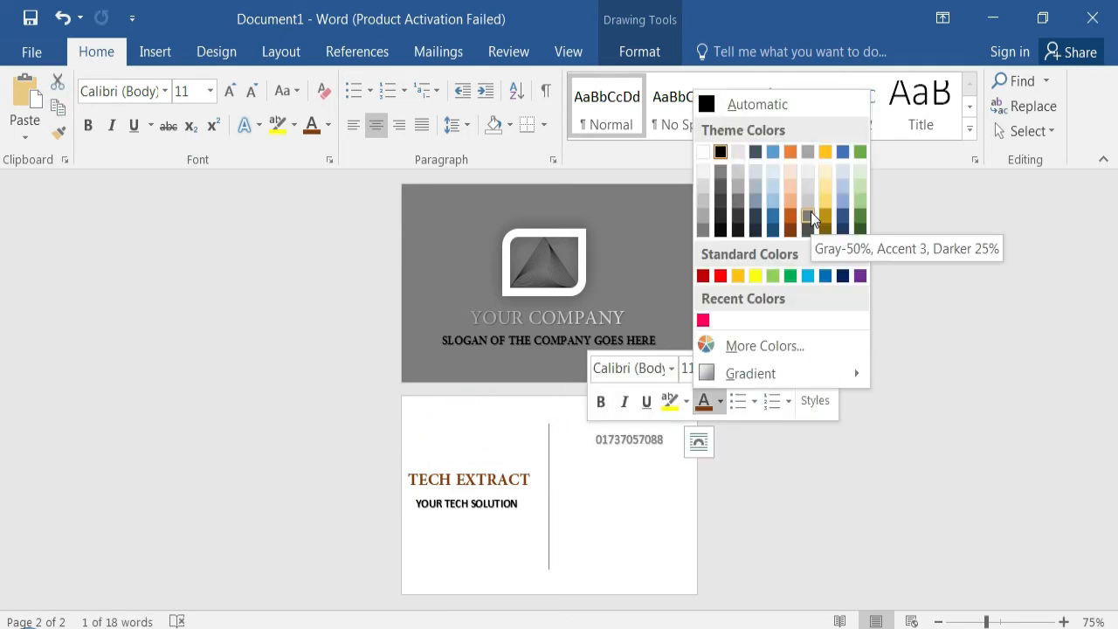
{"action": "left_click", "coordinate": [811, 211]}
{"action": "left_click", "coordinate": [641, 519]}
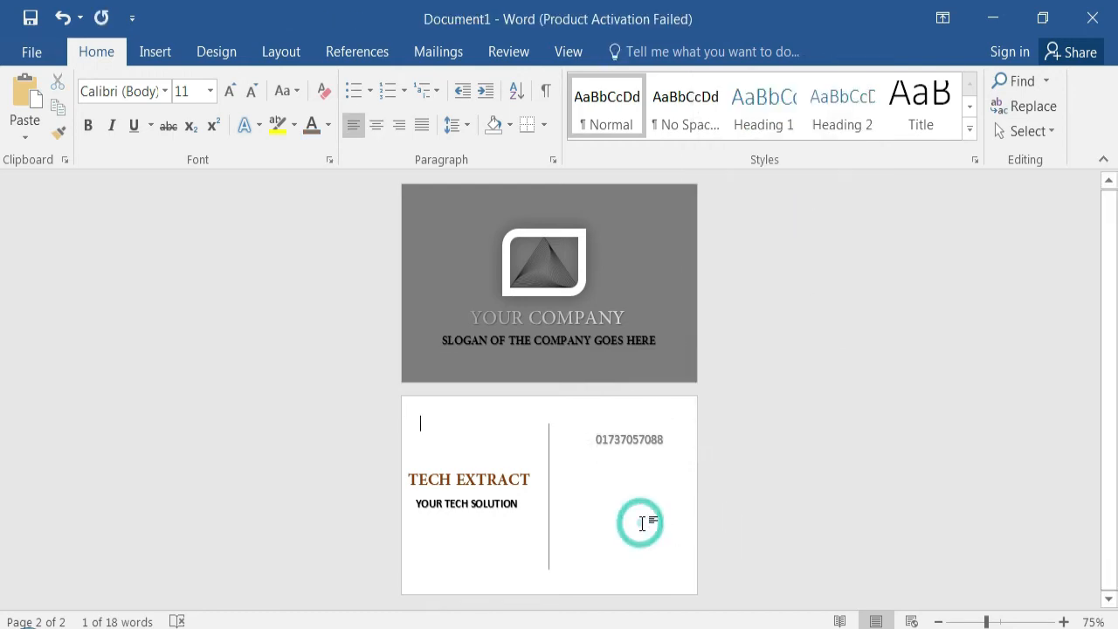
- Insert the telephone handset picture from the cards icon png folder onto the back page
{"action": "left_click", "coordinate": [158, 56]}
{"action": "left_click", "coordinate": [193, 123]}
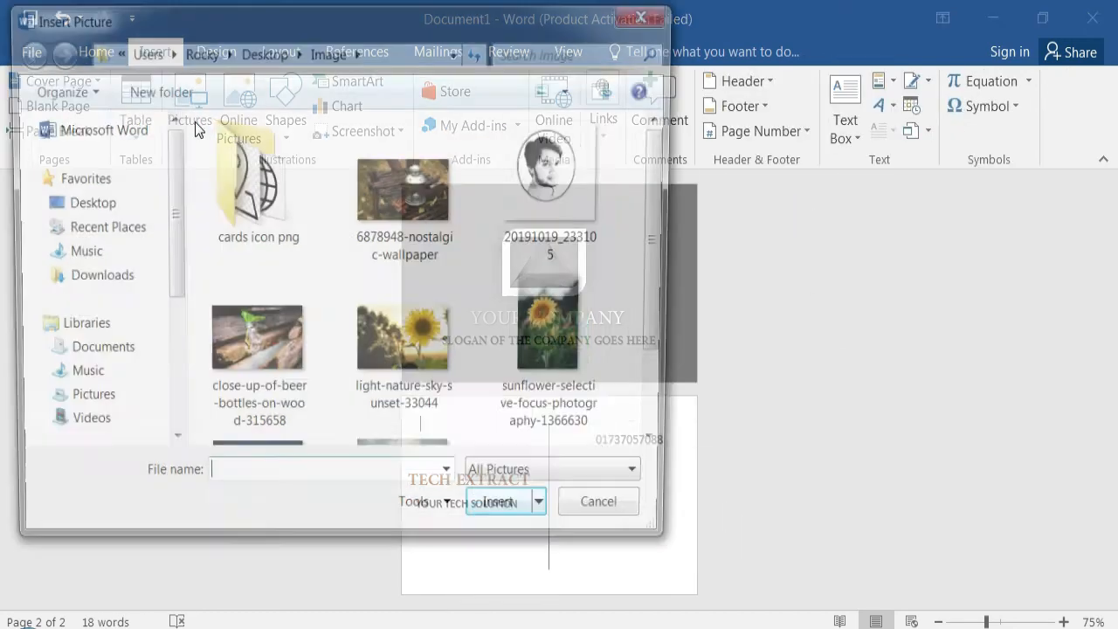
{"action": "double_click", "coordinate": [276, 194]}
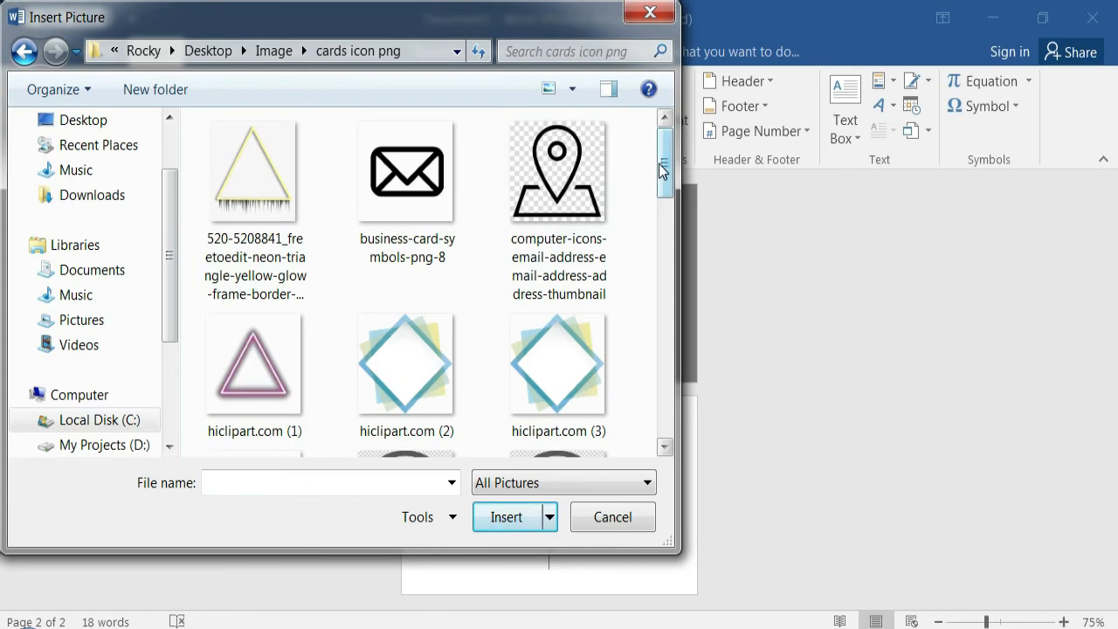
{"action": "left_click_drag", "start_coordinate": [663, 170], "coordinate": [638, 287]}
{"action": "left_click", "coordinate": [547, 262]}
{"action": "left_click", "coordinate": [507, 517]}
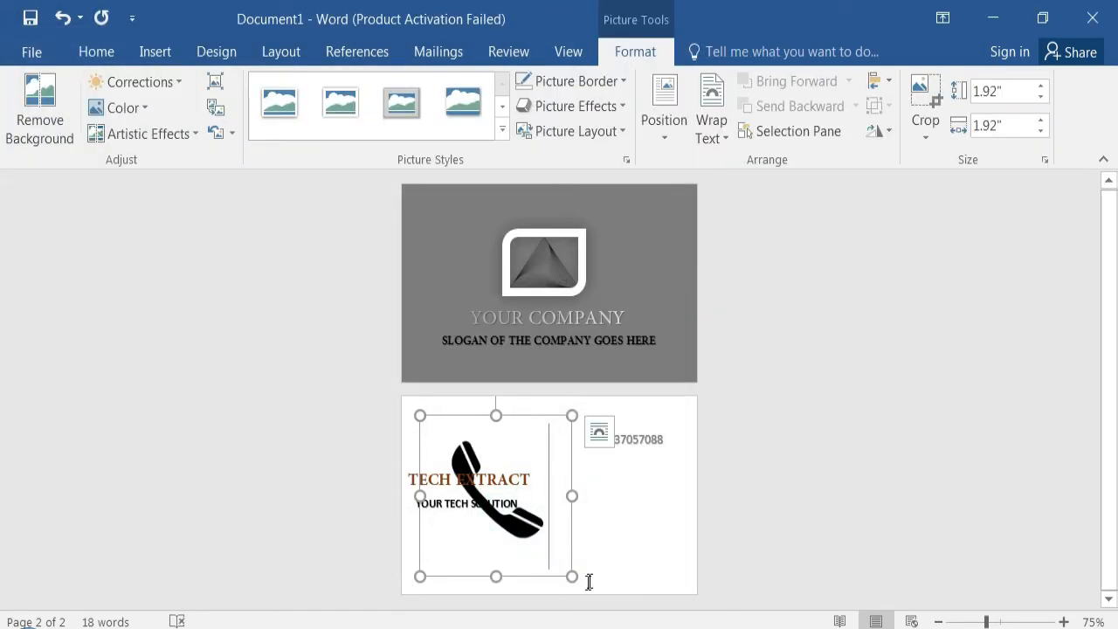
- Set the telephone icon In Front of Text, shrink it to text height and place it just left of the phone number
{"action": "left_click_drag", "start_coordinate": [573, 577], "coordinate": [554, 557]}
{"action": "left_click", "coordinate": [581, 431]}
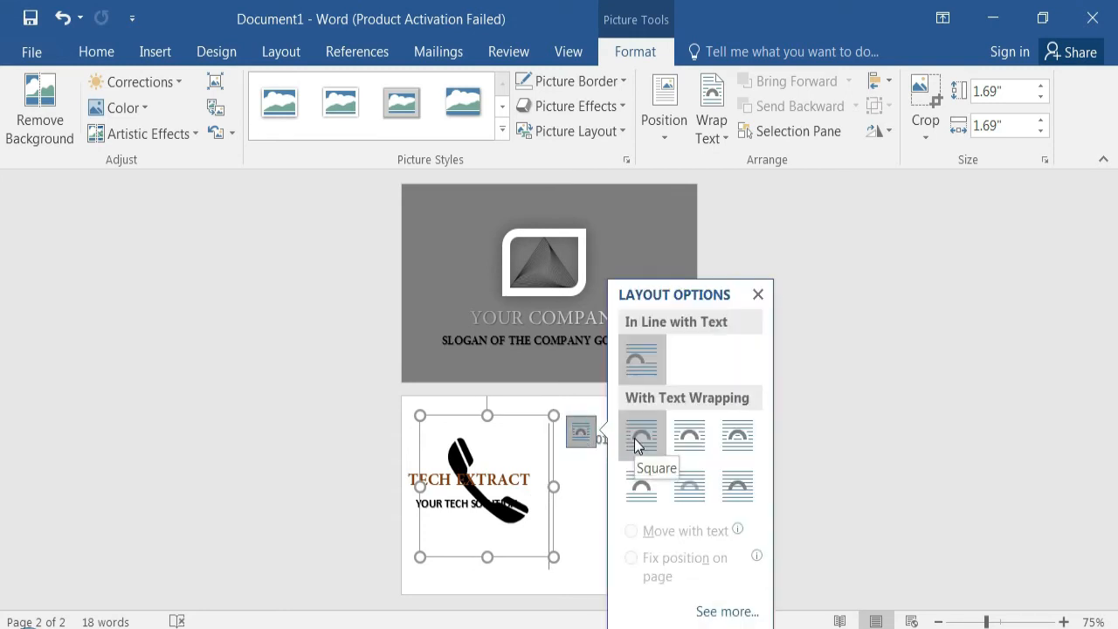
{"action": "left_click", "coordinate": [734, 488]}
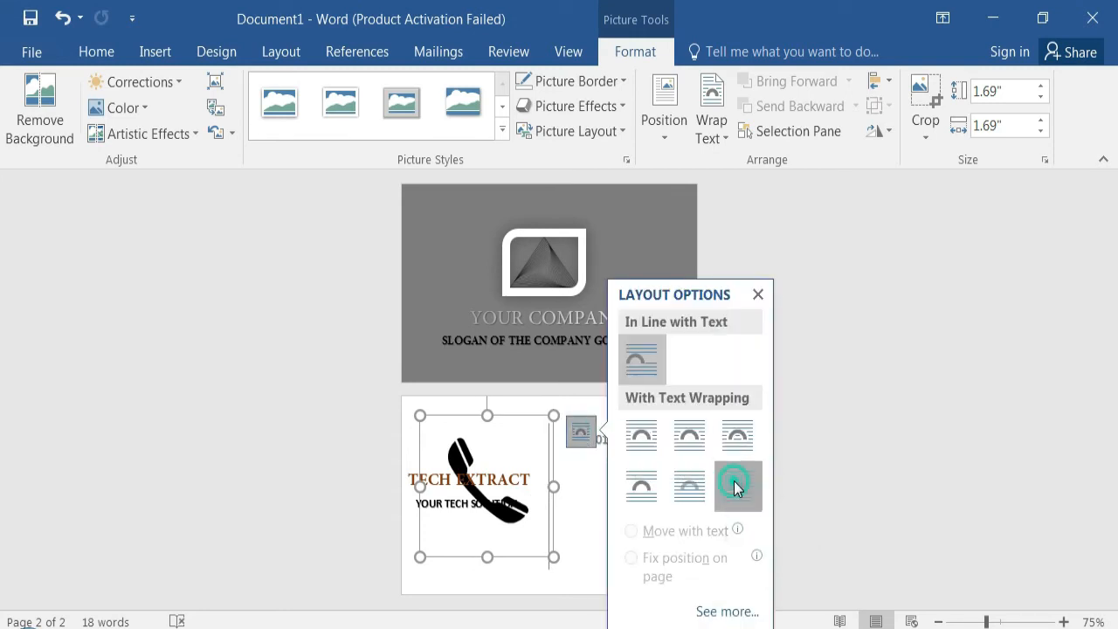
{"action": "left_click_drag", "start_coordinate": [554, 556], "coordinate": [469, 425]}
{"action": "left_click_drag", "start_coordinate": [451, 444], "coordinate": [581, 444]}
{"action": "left_click", "coordinate": [629, 499]}
- Insert WordArt in the first black preset on the back page and enter the contact's e-mail address
{"action": "type", "text": "s"}
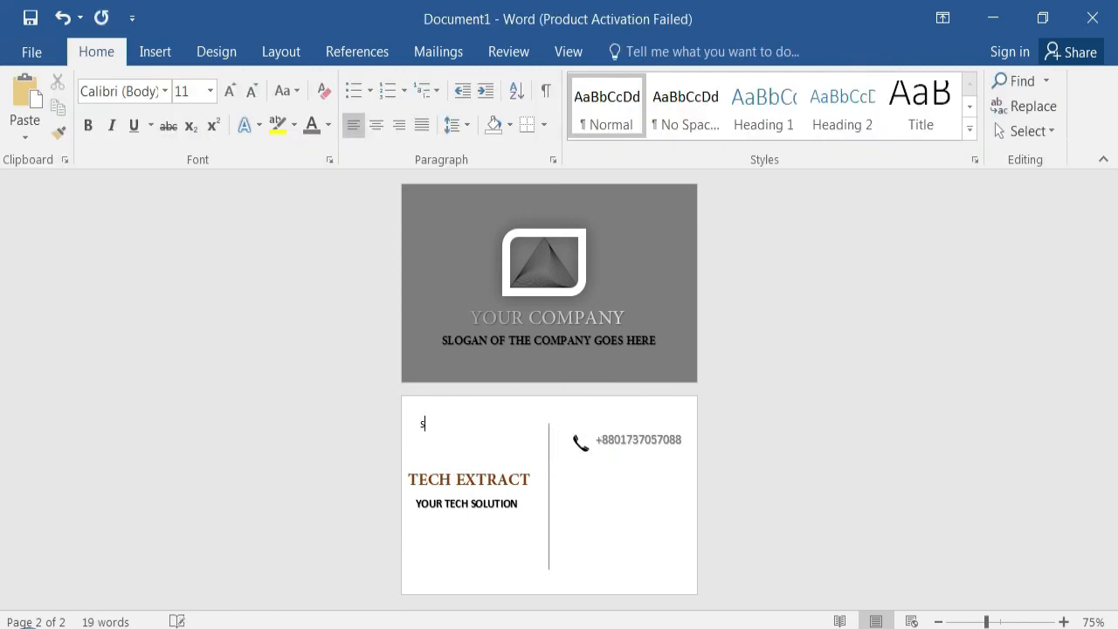
{"action": "key", "text": "BackSpace"}
{"action": "left_click", "coordinate": [155, 51]}
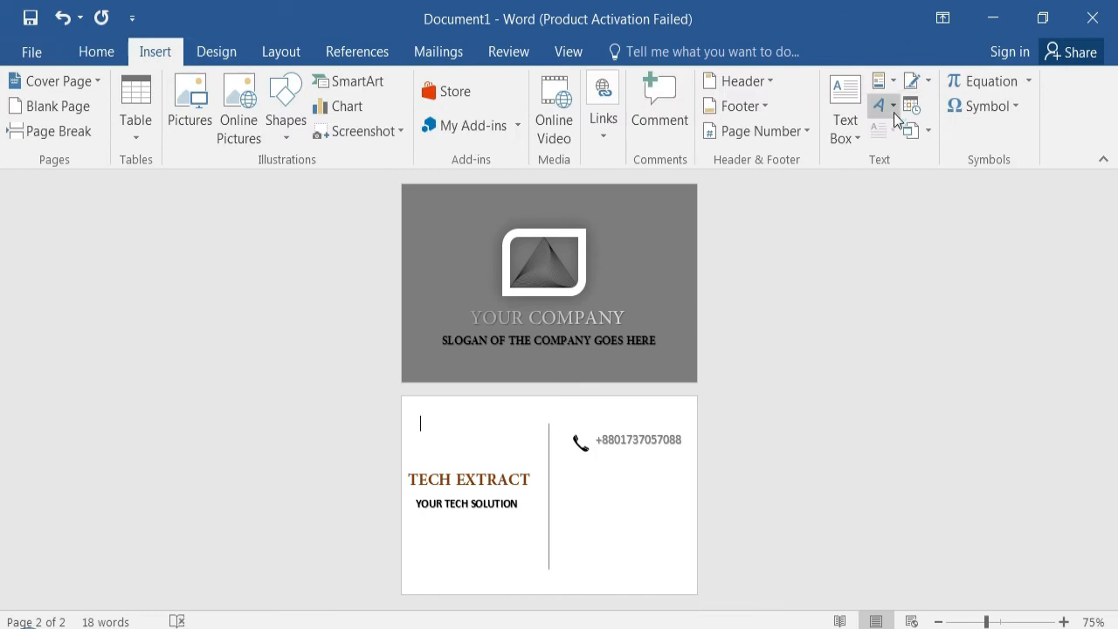
{"action": "left_click", "coordinate": [895, 114]}
{"action": "left_click", "coordinate": [830, 172]}
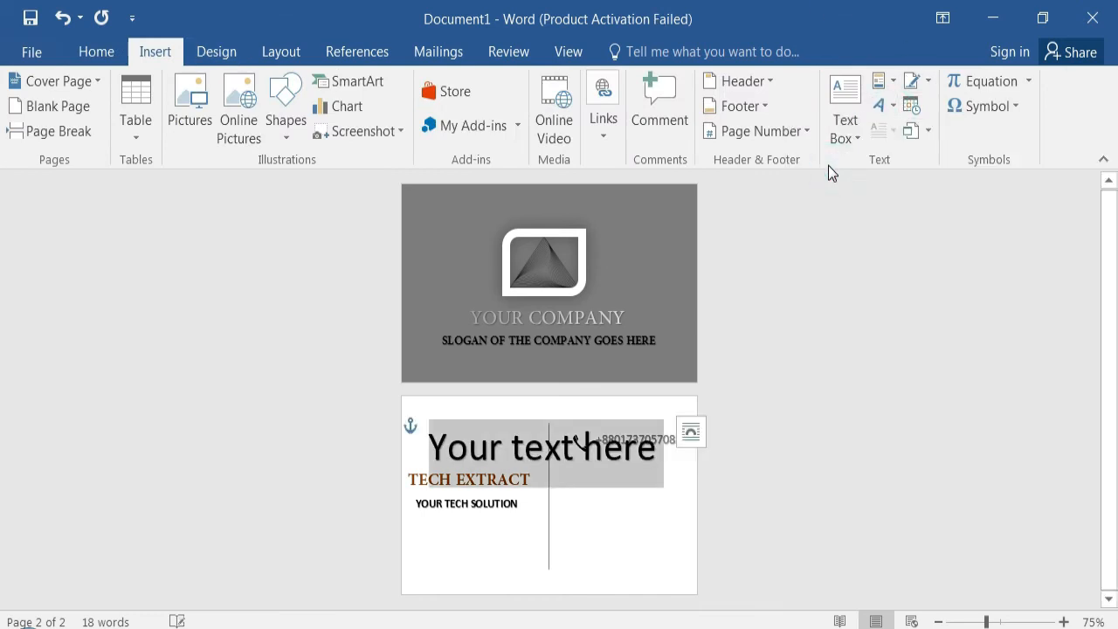
{"action": "type", "text": "exampl"}
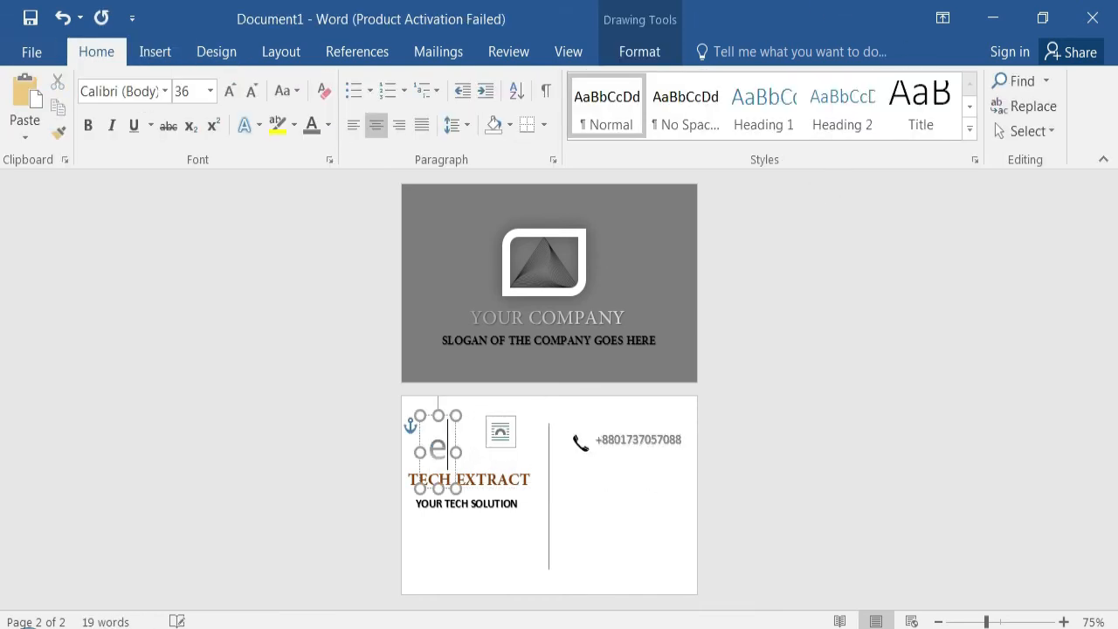
{"action": "type", "text": "e@"}
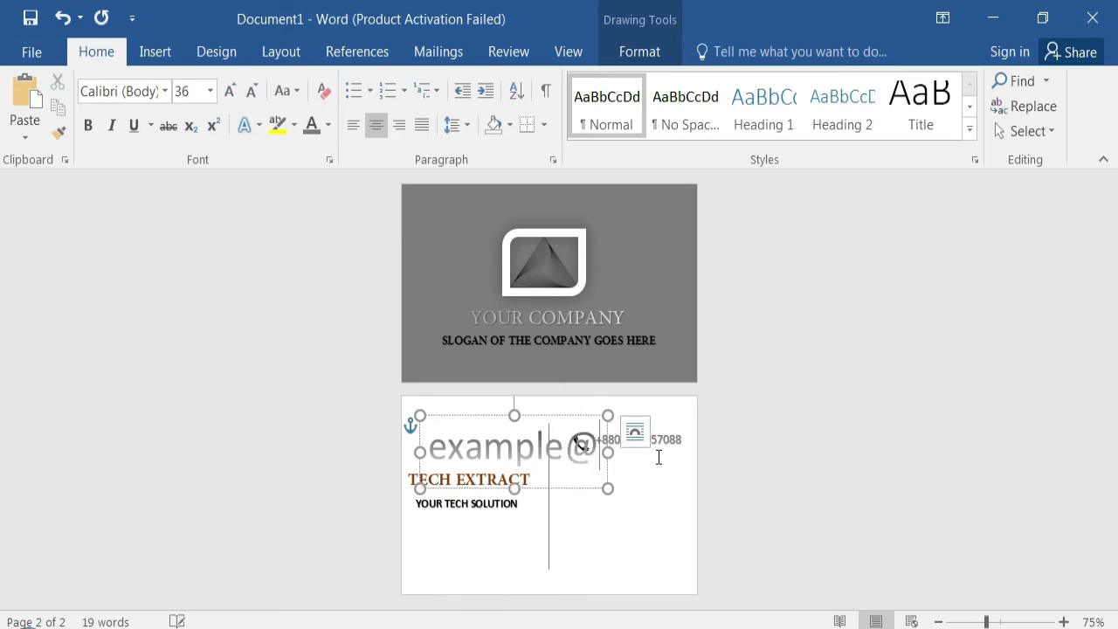
{"action": "type", "text": "gmail.com"}
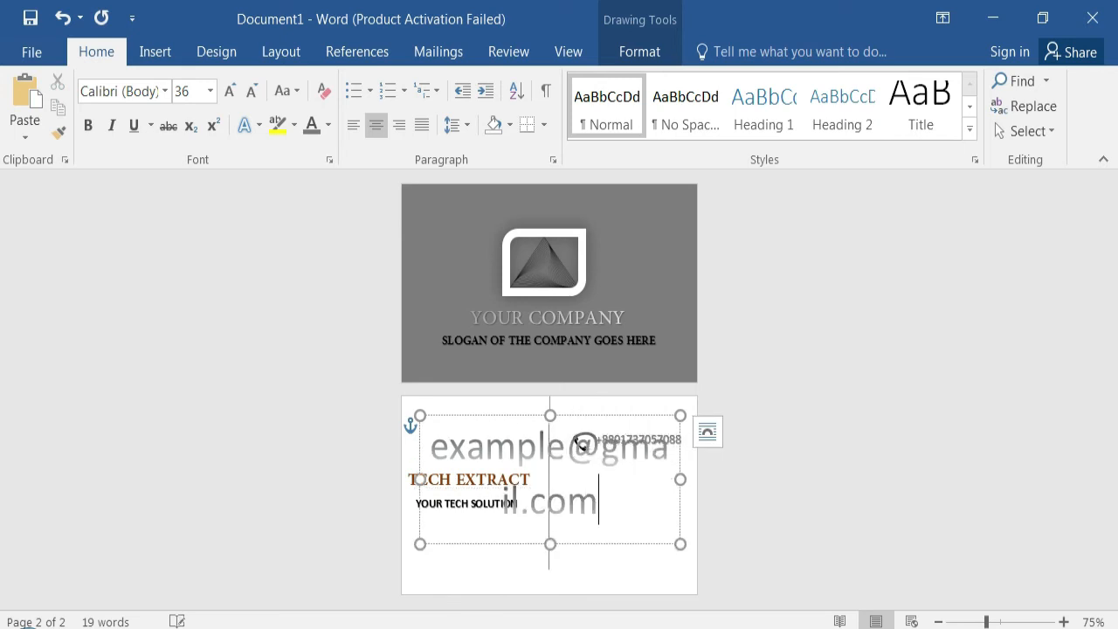
- Set the e-mail text to size 10 and move its box directly below the phone number
{"action": "left_click_drag", "start_coordinate": [628, 507], "coordinate": [467, 437]}
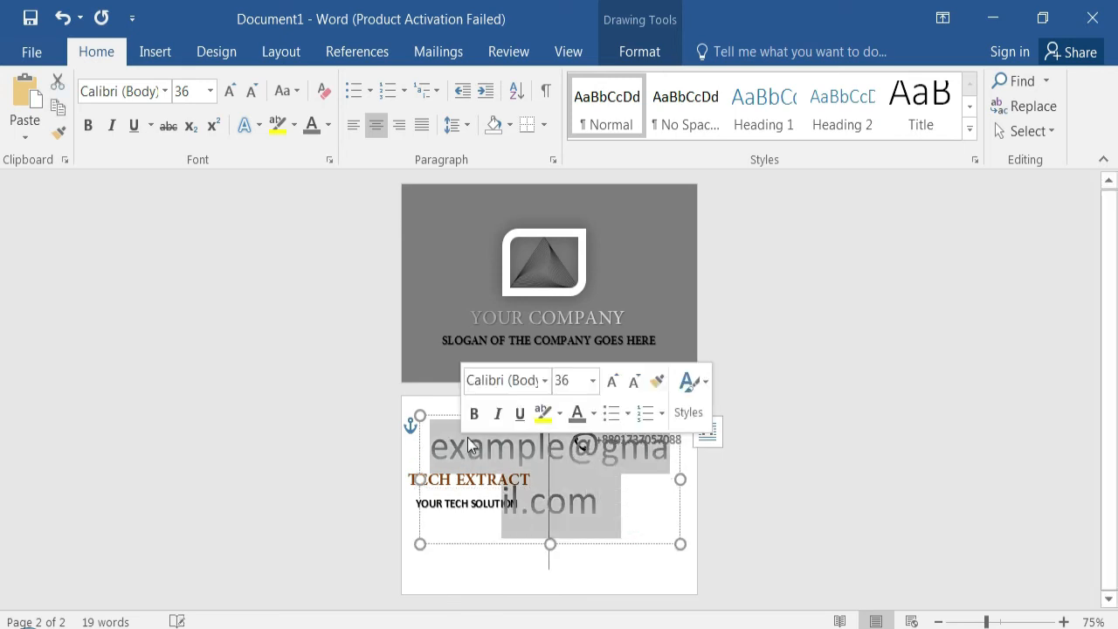
{"action": "left_click", "coordinate": [594, 385]}
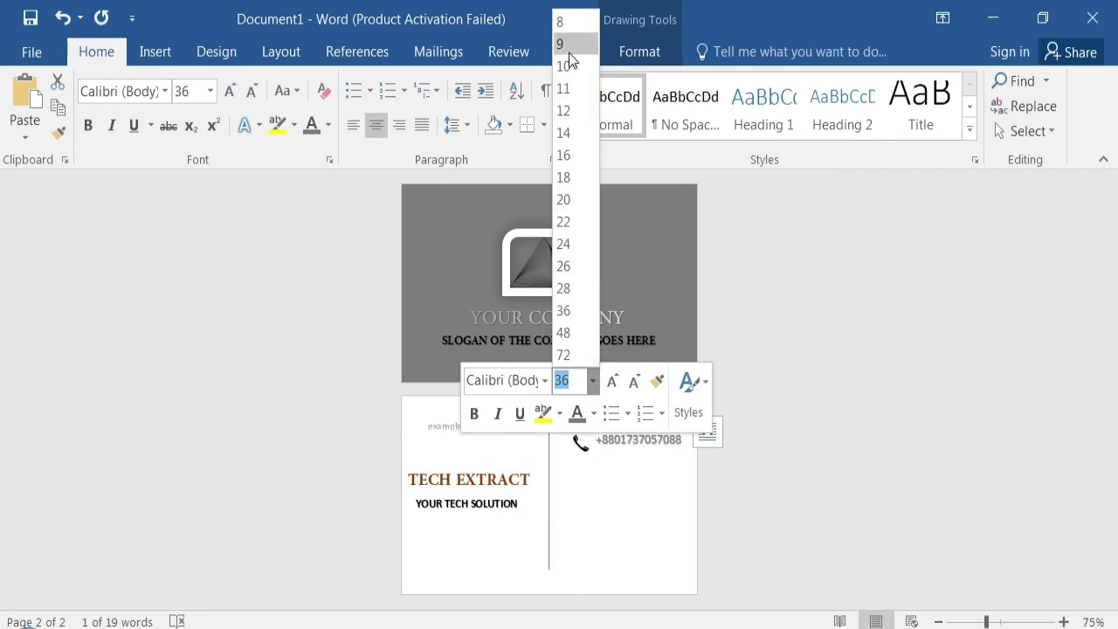
{"action": "left_click", "coordinate": [568, 52]}
{"action": "left_click_drag", "start_coordinate": [503, 418], "coordinate": [667, 466]}
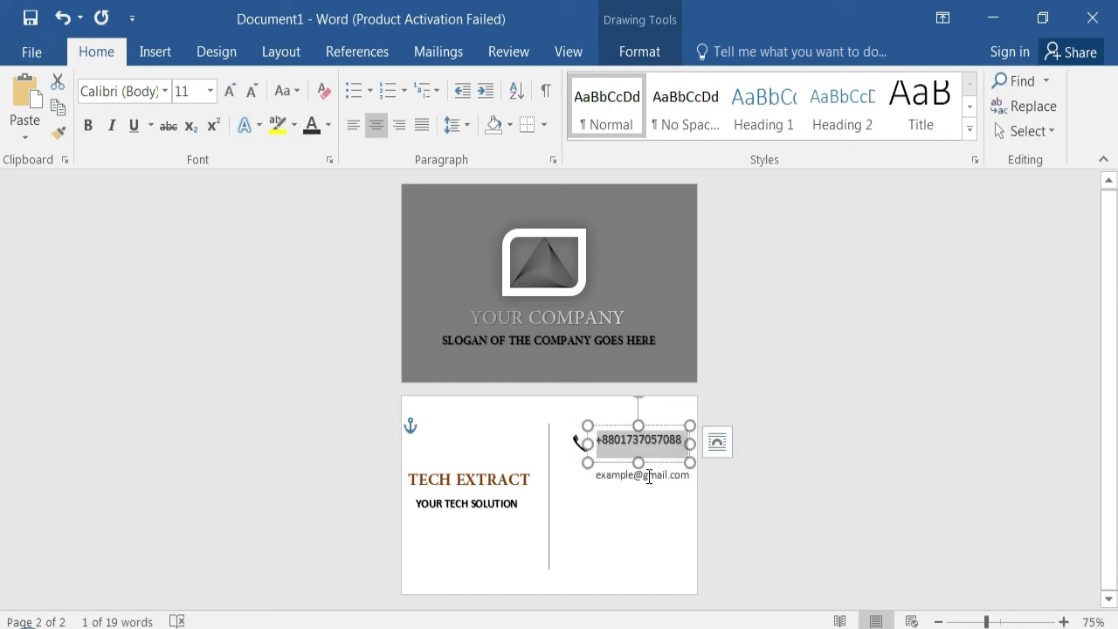
- Make the e-mail text bold and colour it with the darkest theme shade in the black column
{"action": "left_click", "coordinate": [647, 475]}
{"action": "double_click", "coordinate": [687, 479]}
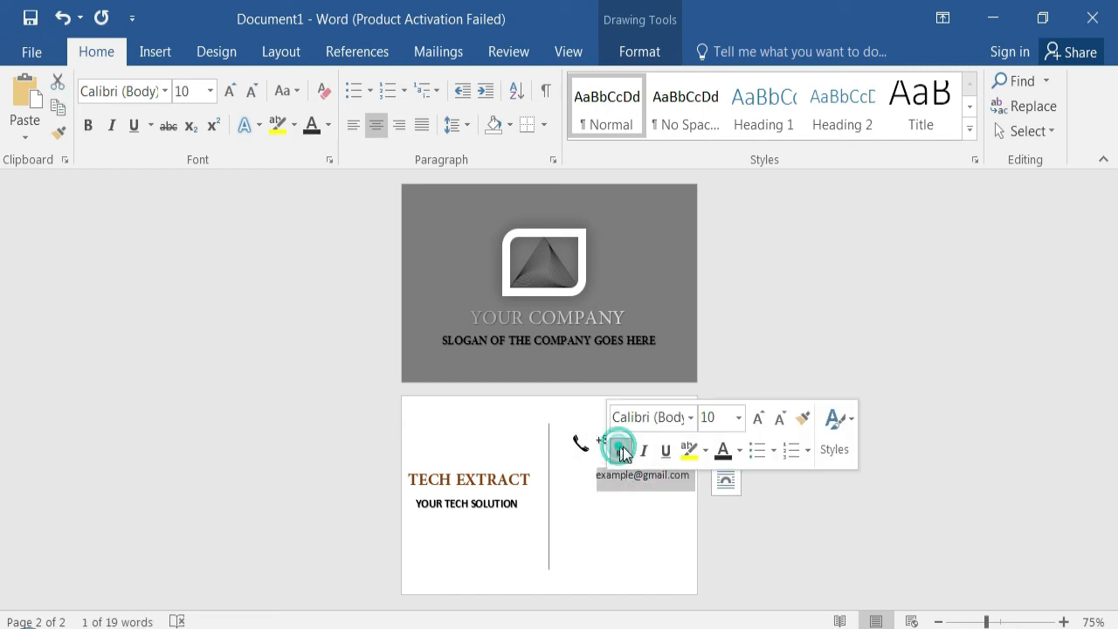
{"action": "left_click", "coordinate": [622, 450]}
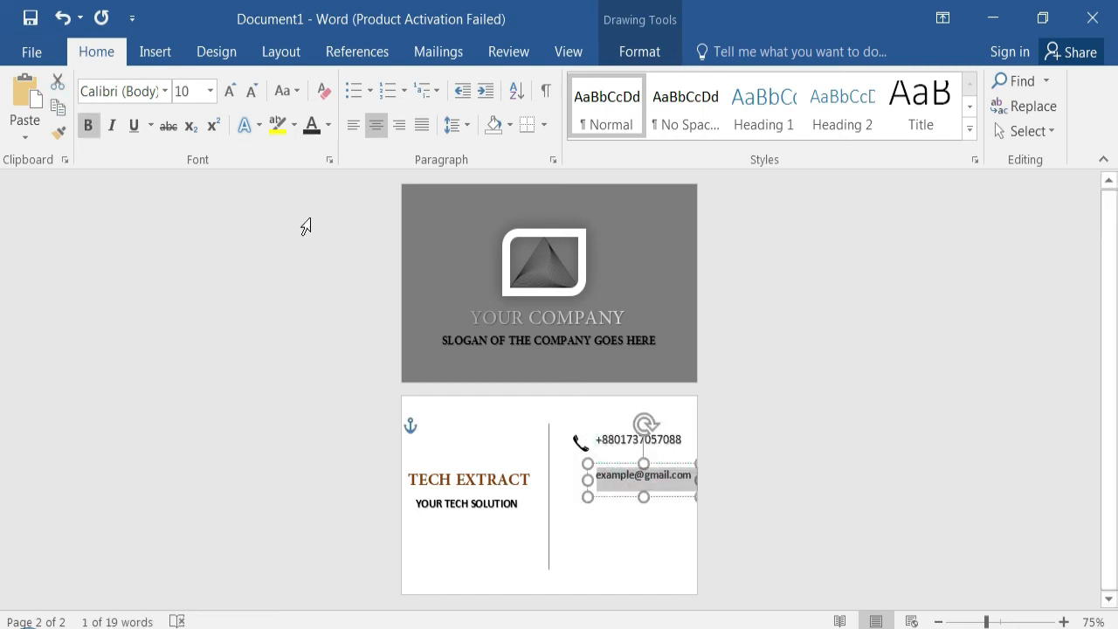
{"action": "left_click", "coordinate": [330, 125]}
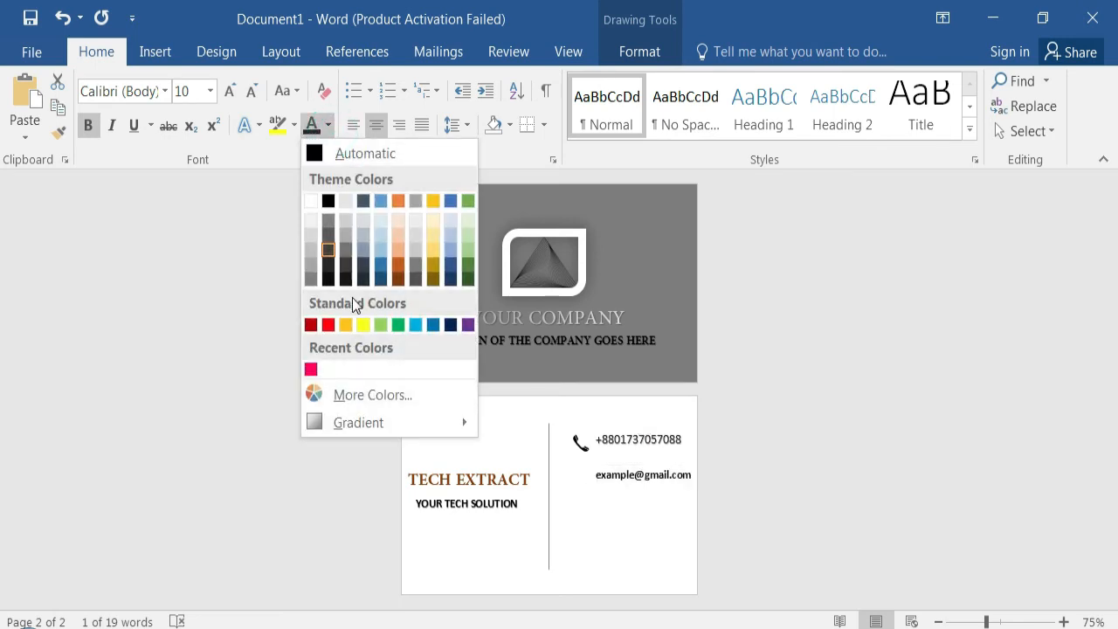
{"action": "left_click", "coordinate": [328, 276]}
{"action": "left_click", "coordinate": [764, 442]}
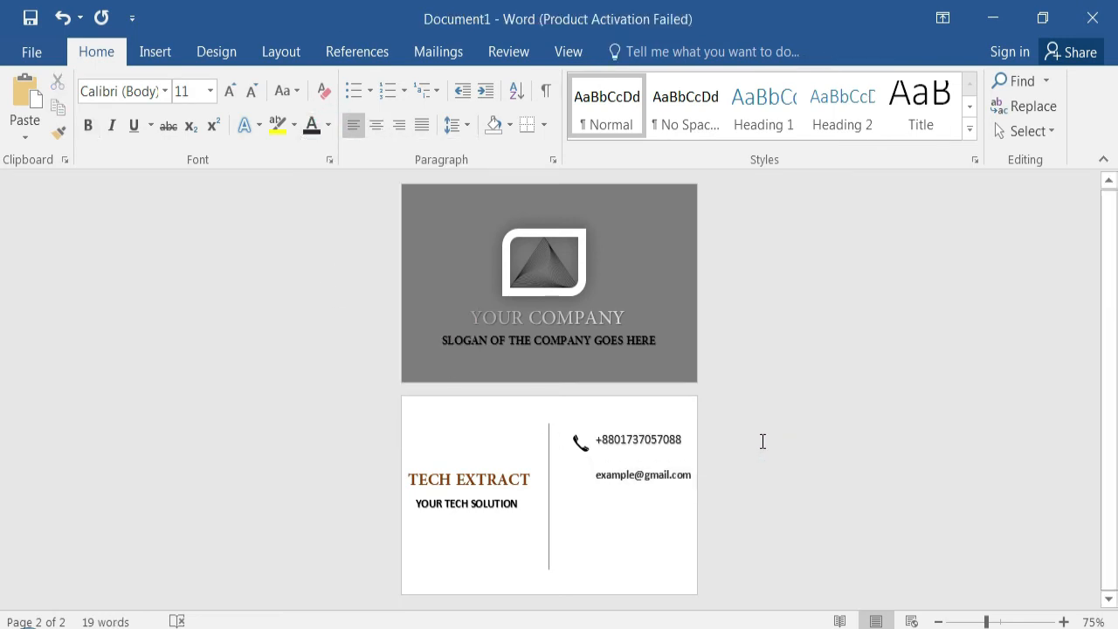
- Insert the envelope icon picture business-card-symbols-png-8 from the cards icon png folder onto the back page
{"action": "left_click", "coordinate": [162, 54]}
{"action": "left_click", "coordinate": [188, 113]}
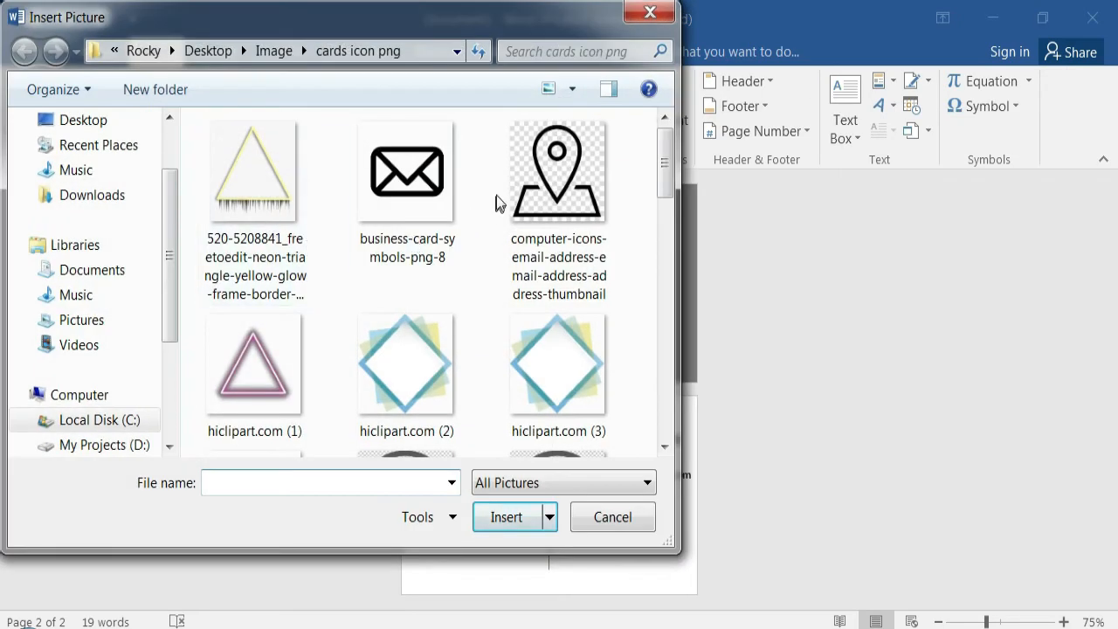
{"action": "left_click", "coordinate": [406, 175]}
{"action": "left_click", "coordinate": [507, 518]}
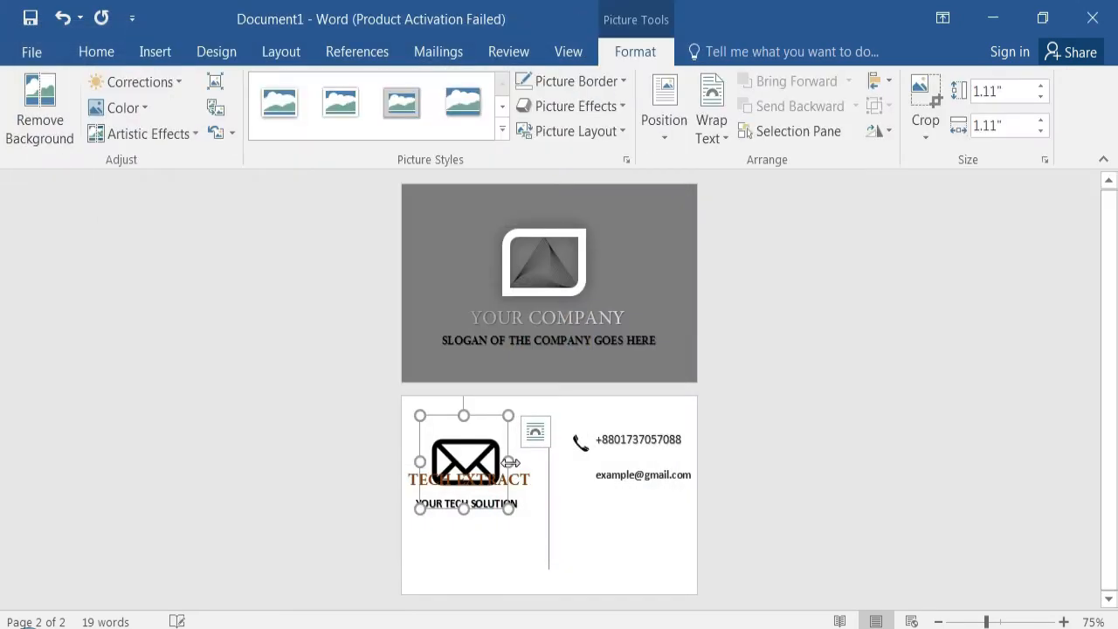
- Set the envelope icon In Front of Text, shrink it to text height and place it just before the e-mail address
{"action": "left_click", "coordinate": [533, 432]}
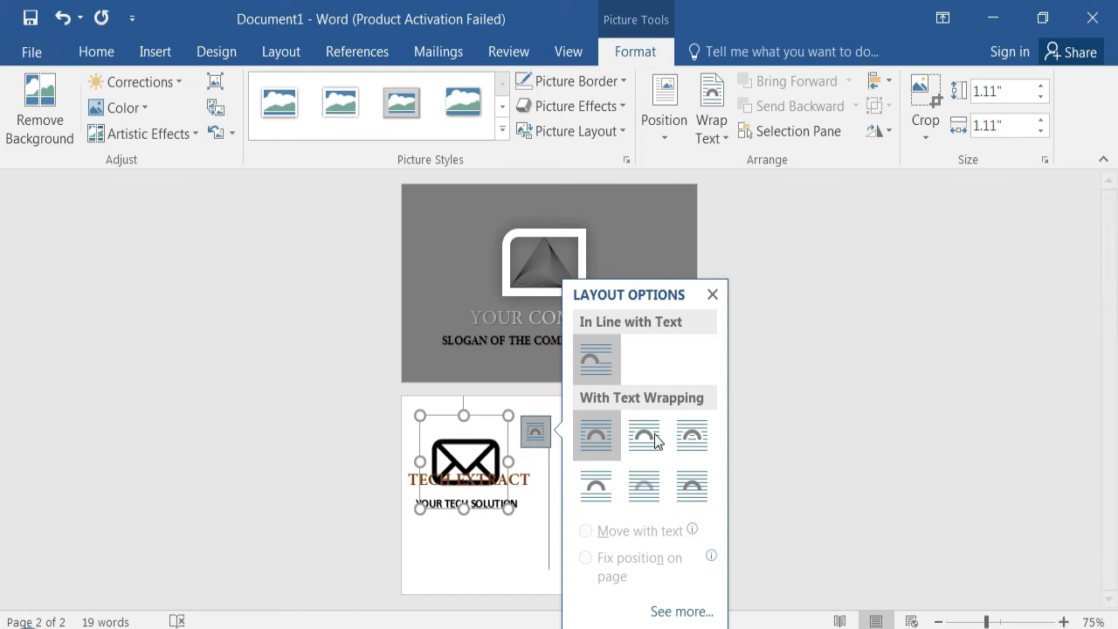
{"action": "left_click", "coordinate": [699, 494]}
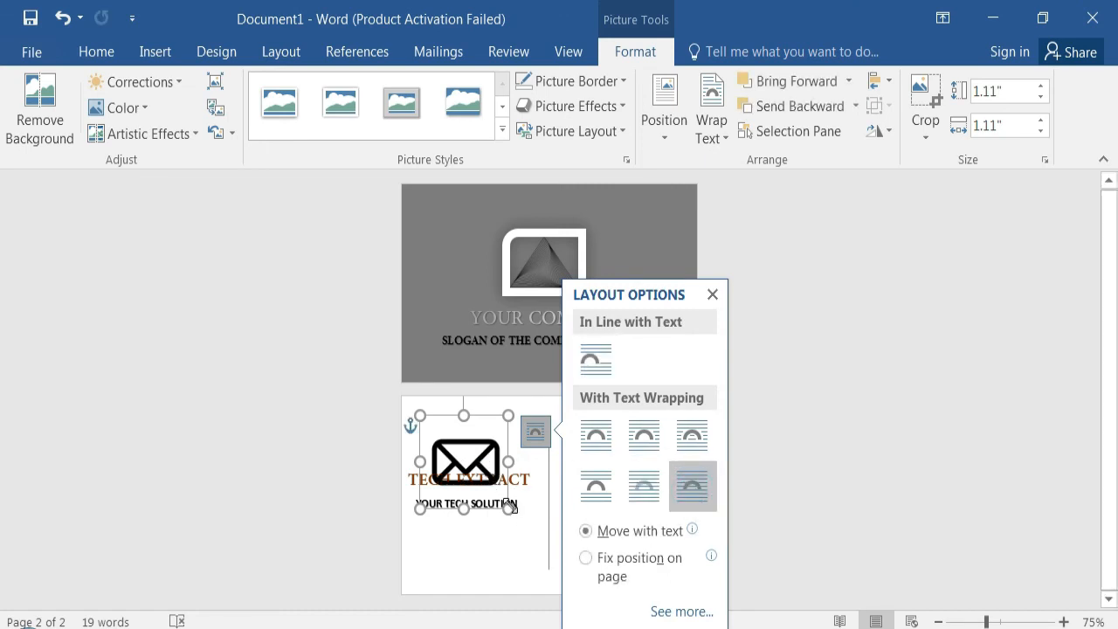
{"action": "left_click_drag", "start_coordinate": [510, 504], "coordinate": [580, 476]}
{"action": "left_click", "coordinate": [756, 440]}
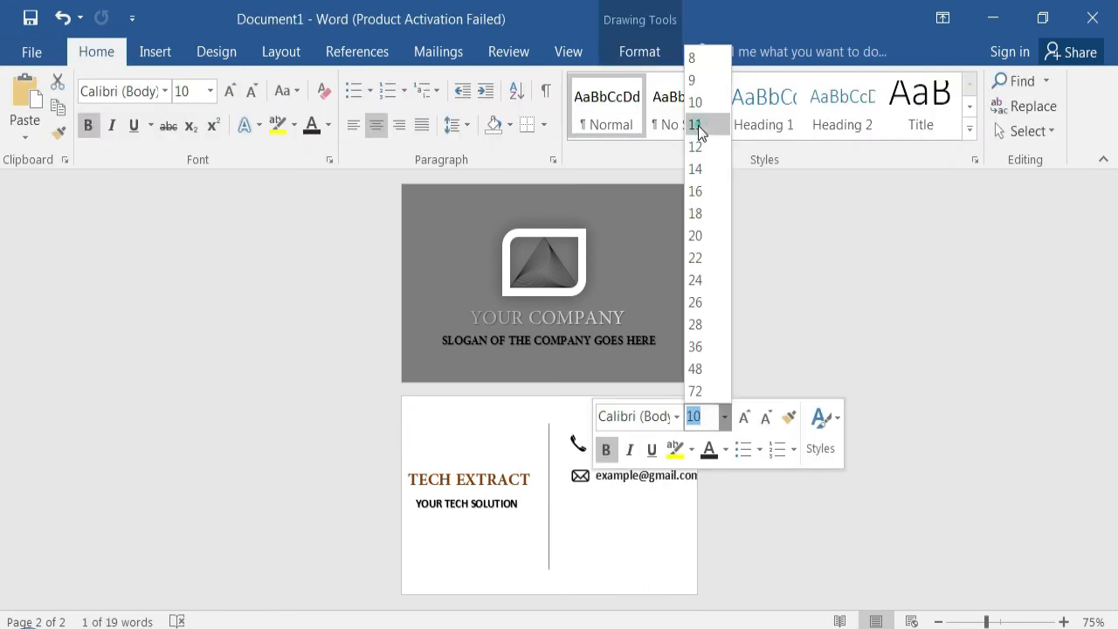
- Shift the e-mail text, envelope icon and telephone icon slightly toward the divider line, keeping them in line with each other
{"action": "left_click", "coordinate": [698, 125]}
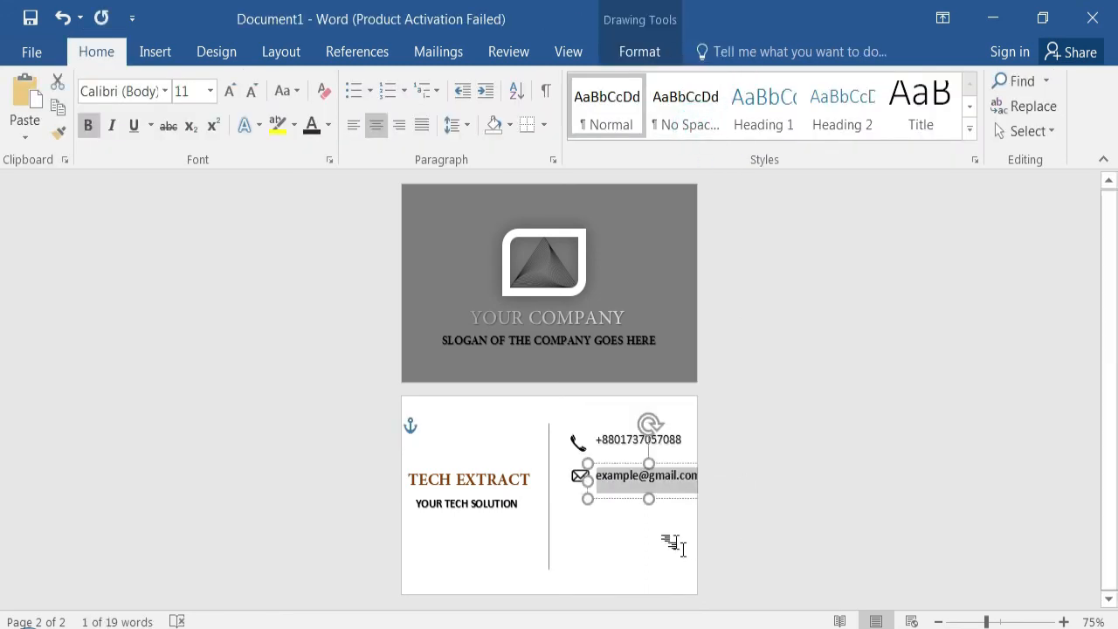
{"action": "left_click_drag", "start_coordinate": [586, 478], "coordinate": [579, 479]}
{"action": "left_click", "coordinate": [610, 524]}
{"action": "left_click", "coordinate": [578, 477]}
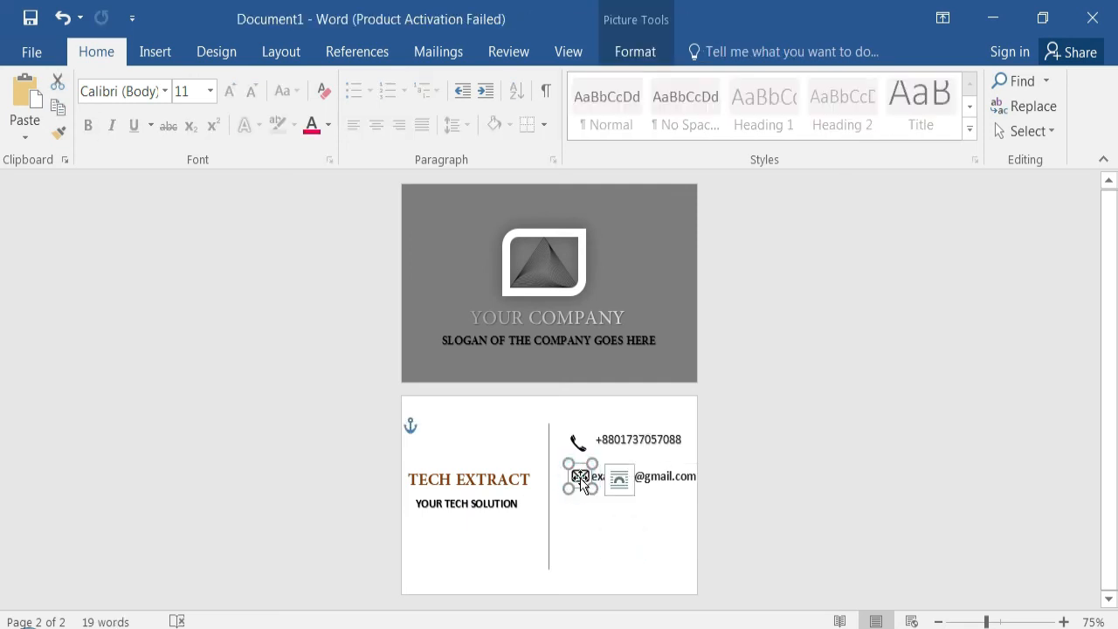
{"action": "left_click_drag", "start_coordinate": [574, 480], "coordinate": [567, 479]}
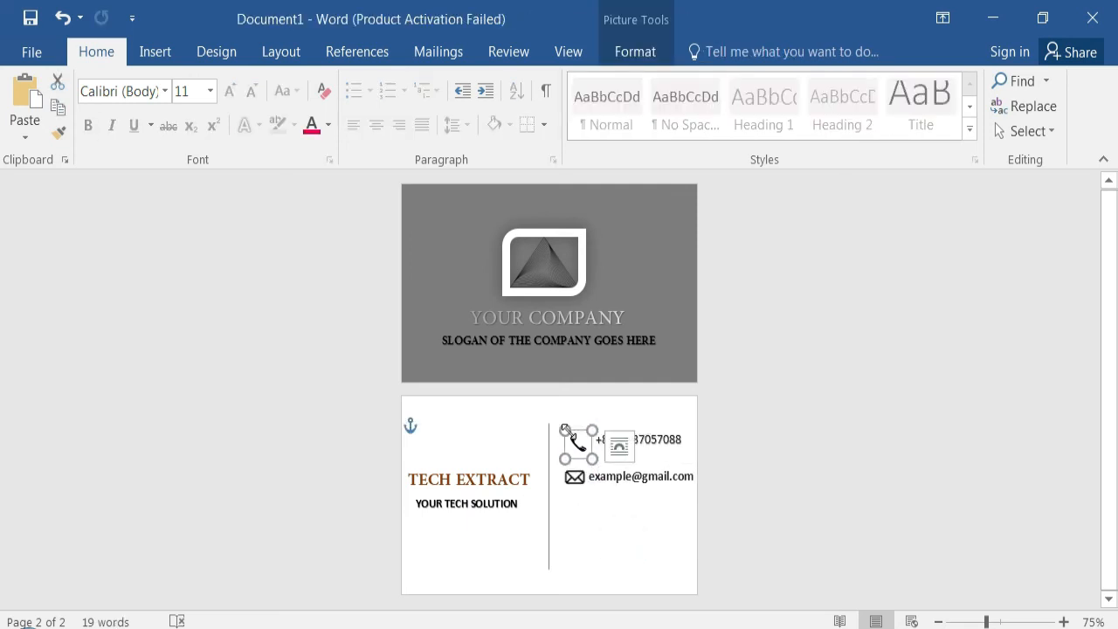
{"action": "left_click_drag", "start_coordinate": [579, 448], "coordinate": [572, 443]}
{"action": "left_click", "coordinate": [524, 421]}
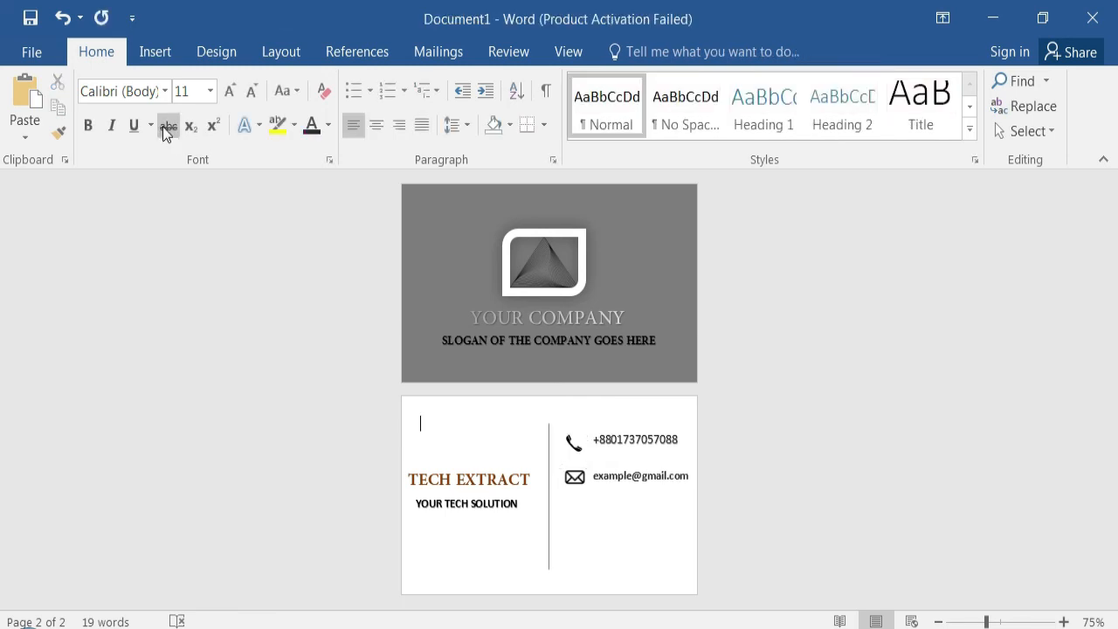
{"action": "left_click", "coordinate": [154, 52]}
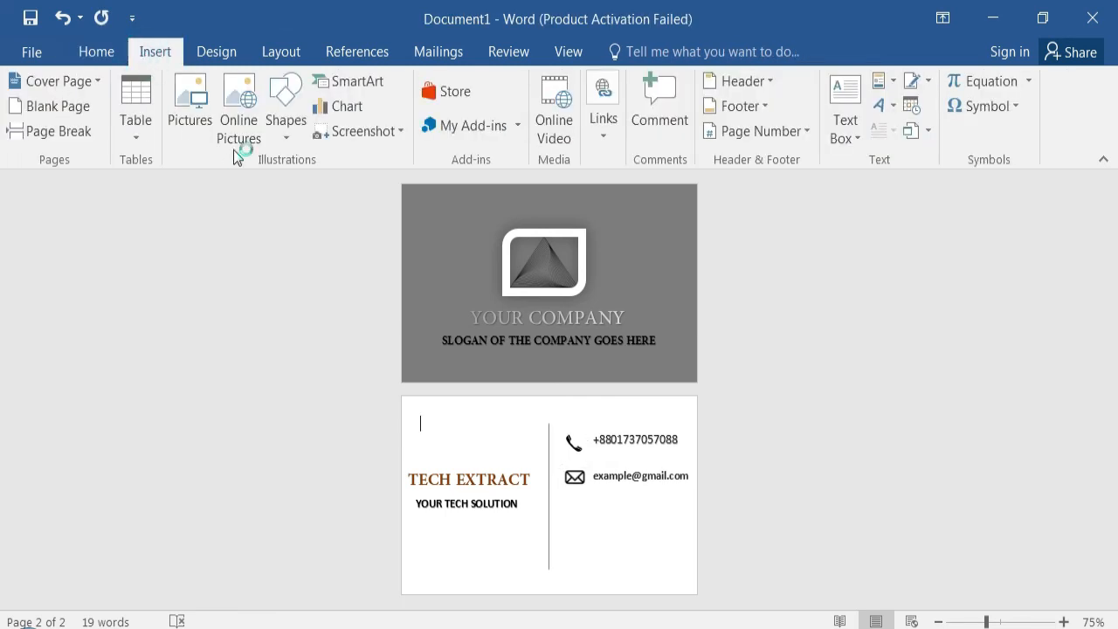
{"action": "left_click", "coordinate": [880, 105]}
{"action": "left_click", "coordinate": [811, 169]}
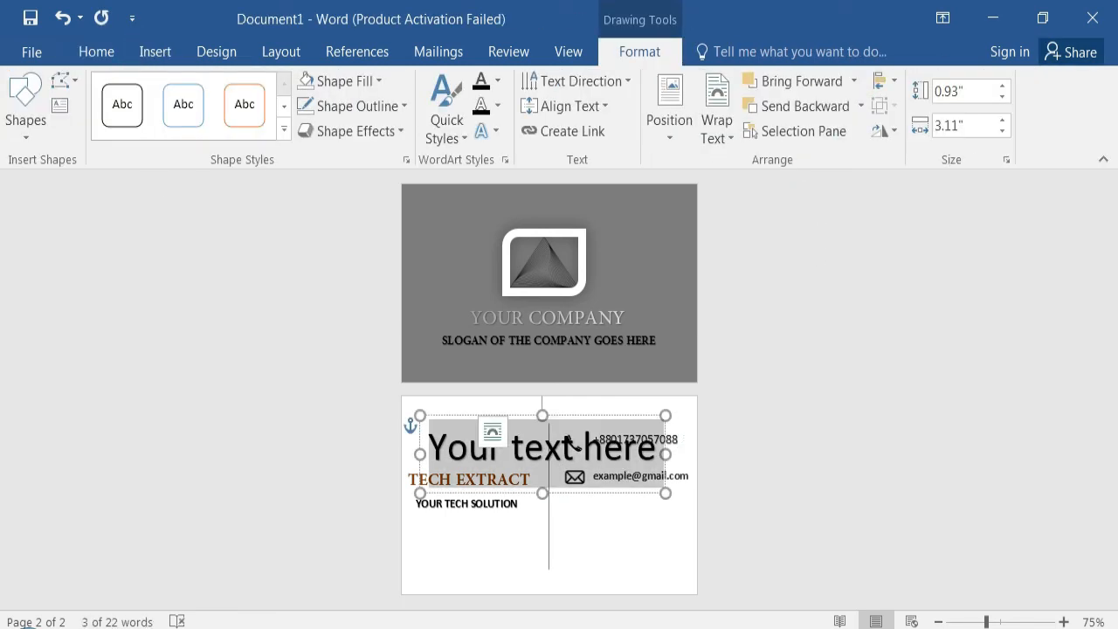
{"action": "type", "text": "www.tech-Extract"}
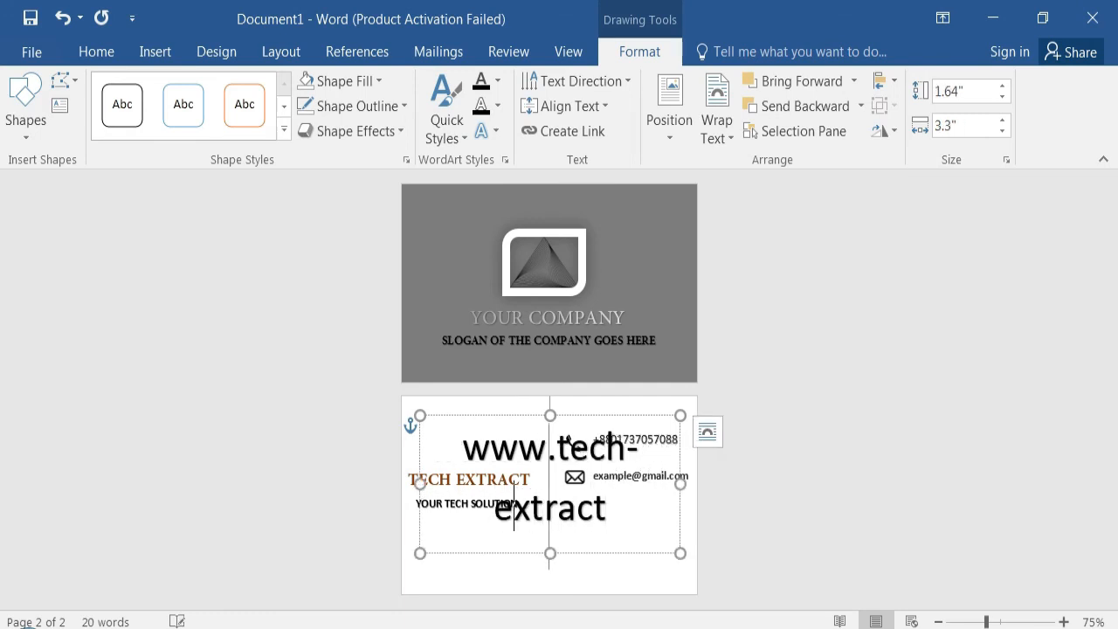
{"action": "type", "text": ".com"}
- Set the web address text to size 11, shrink its box and move it directly below the e-mail address
{"action": "triple_click", "coordinate": [495, 575]}
{"action": "left_click", "coordinate": [593, 375]}
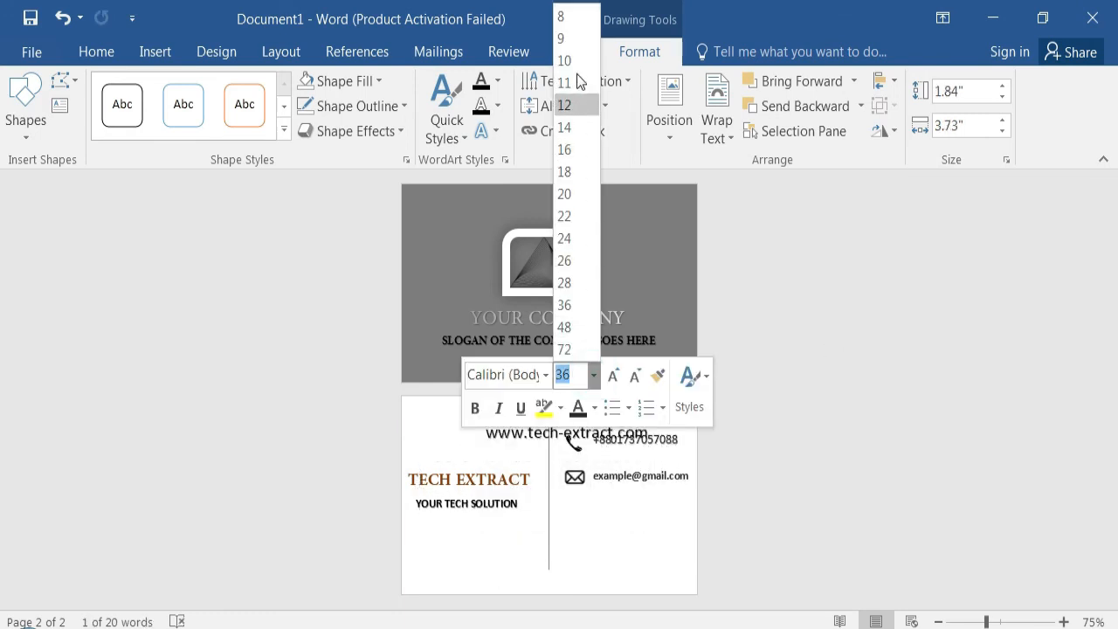
{"action": "left_click", "coordinate": [565, 82]}
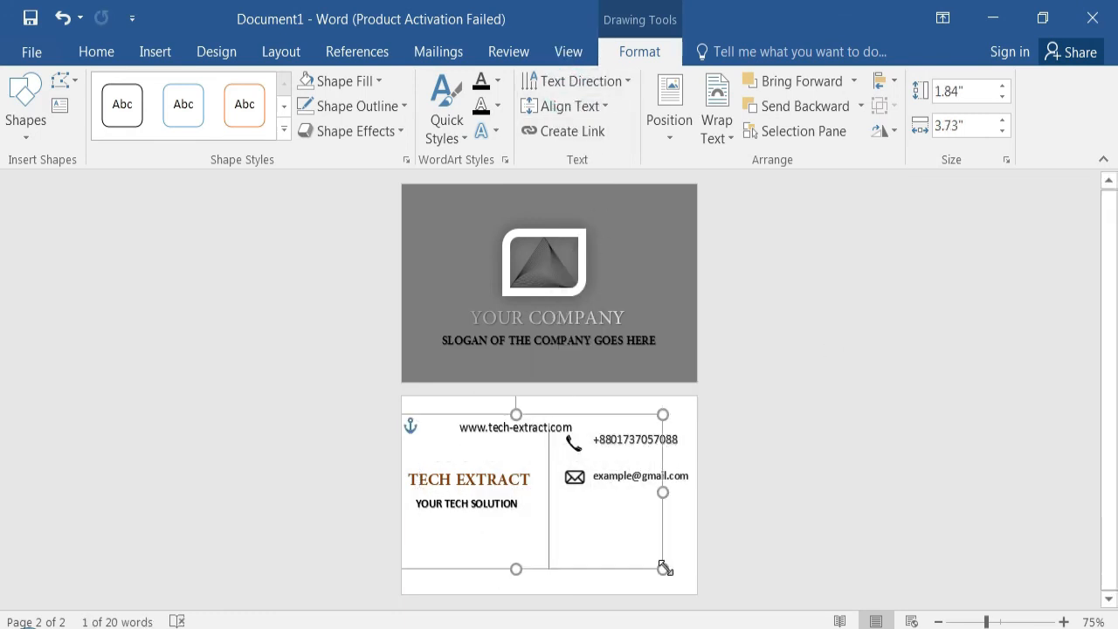
{"action": "mouse_move", "coordinate": [661, 567]}
{"action": "left_mouse_down"}
{"action": "mouse_move", "coordinate": [499, 424]}
{"action": "mouse_move", "coordinate": [526, 453]}
{"action": "mouse_move", "coordinate": [722, 512]}
{"action": "left_mouse_up"}
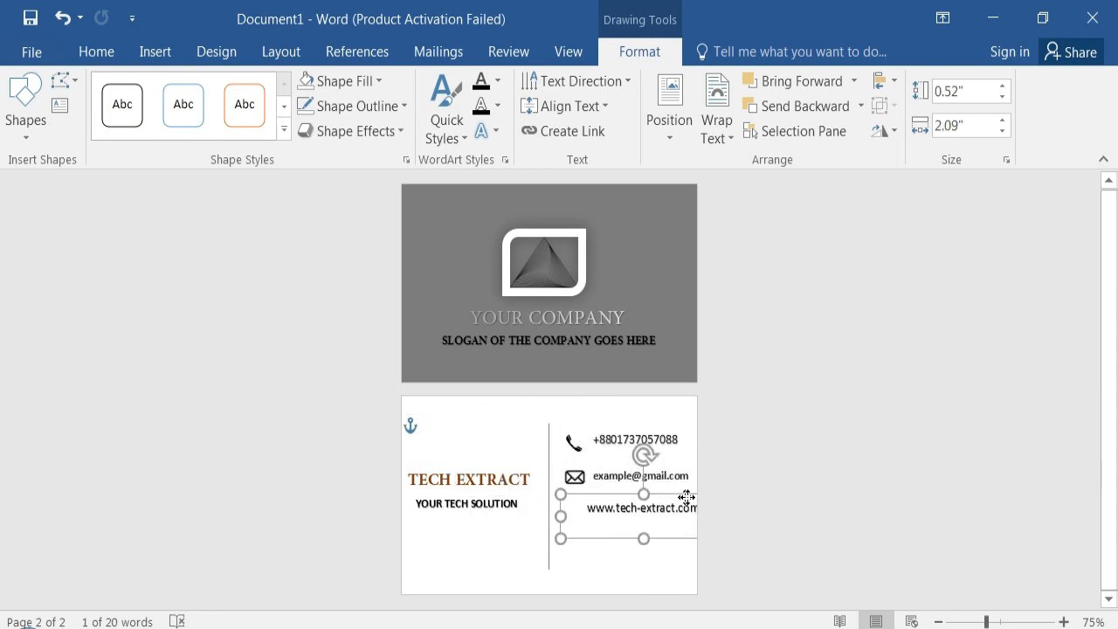
{"action": "left_click", "coordinate": [858, 390]}
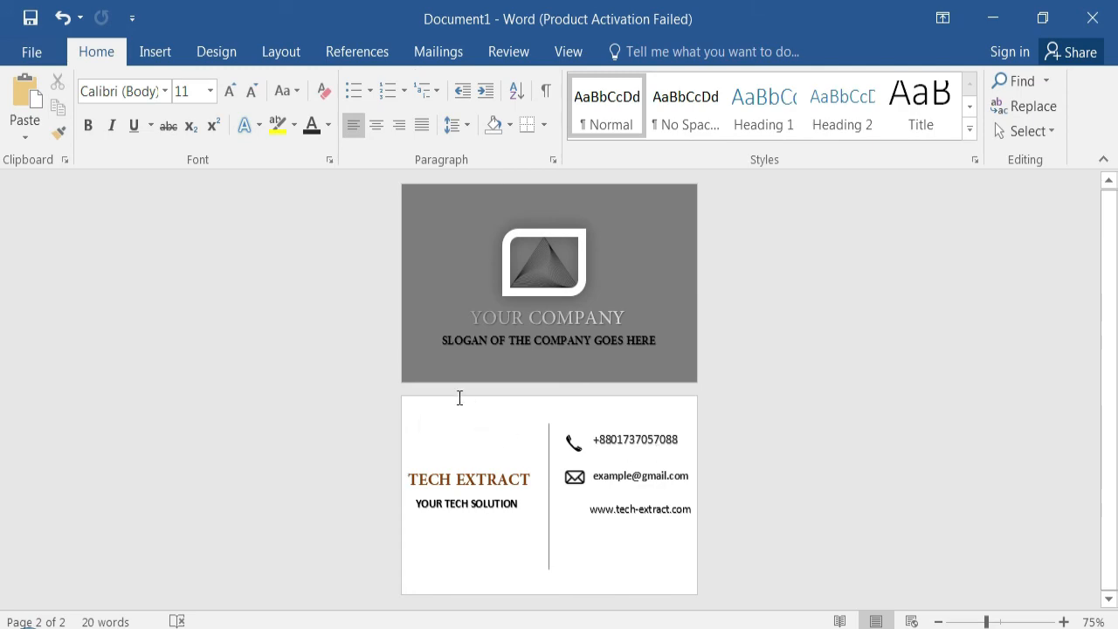
- Insert the globe icon picture internet-world-wide-web-clip-art from the cards icon png folder onto the back page
{"action": "left_click", "coordinate": [170, 60]}
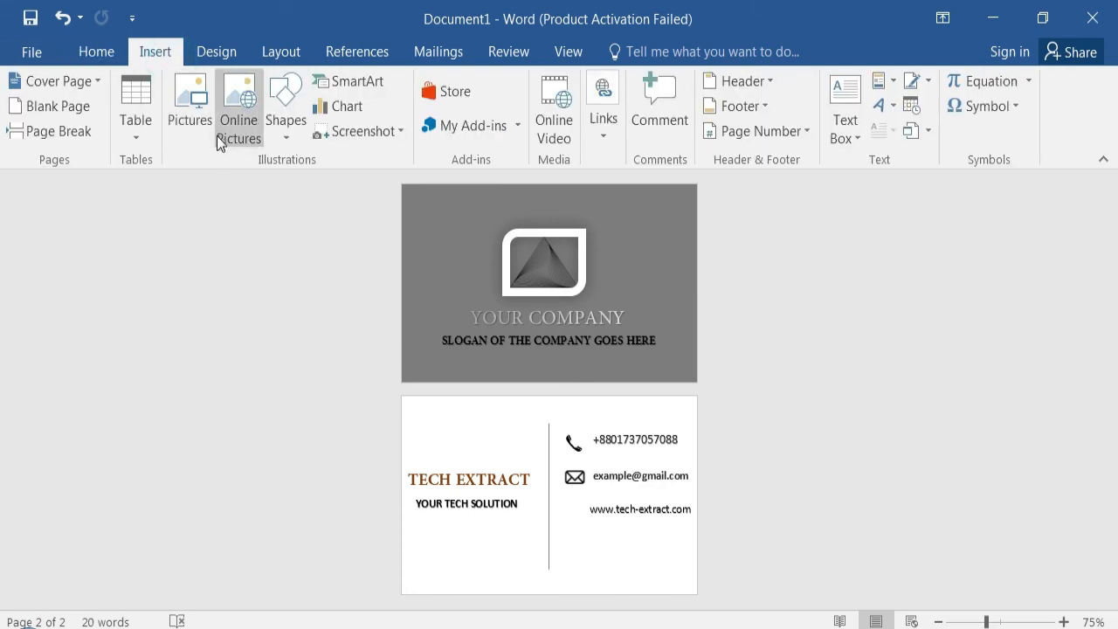
{"action": "left_click", "coordinate": [189, 112]}
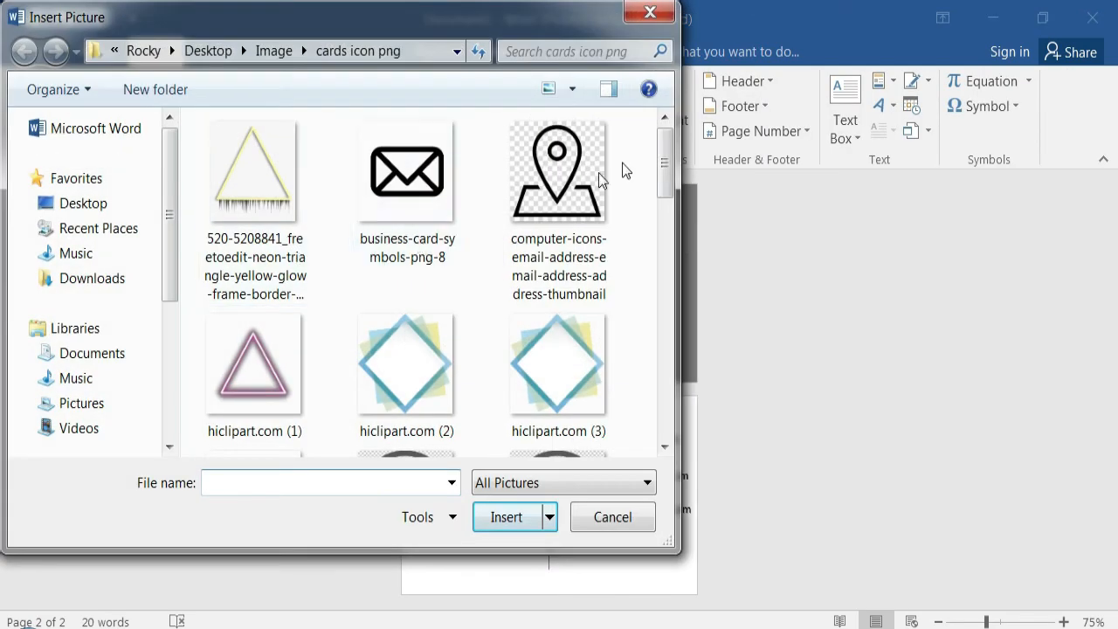
{"action": "scroll", "coordinate": [666, 247], "scroll_direction": "down", "scroll_amount": 5}
{"action": "left_click", "coordinate": [257, 227]}
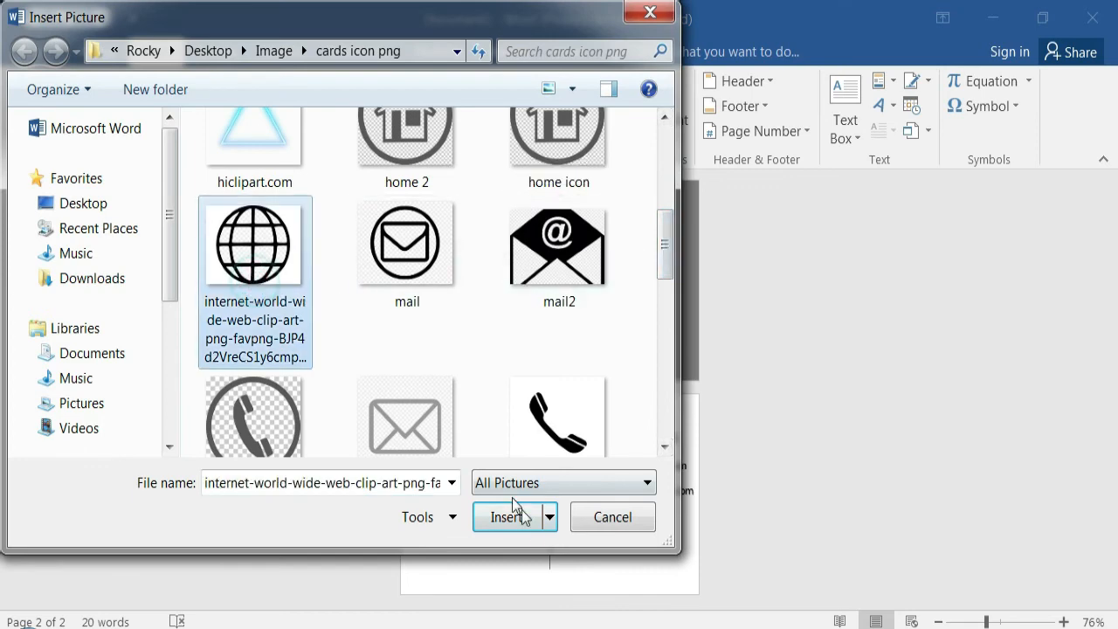
{"action": "left_click", "coordinate": [507, 517]}
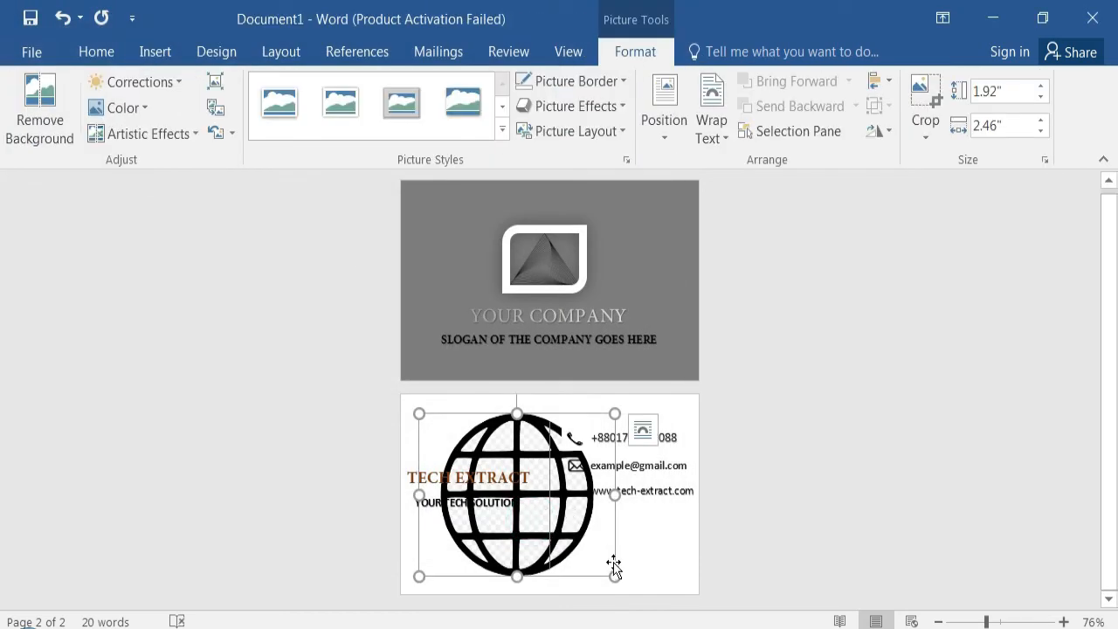
- Set the globe icon In Front of Text, shrink it to text height and align it with the web address under the envelope icon
{"action": "left_click", "coordinate": [642, 429]}
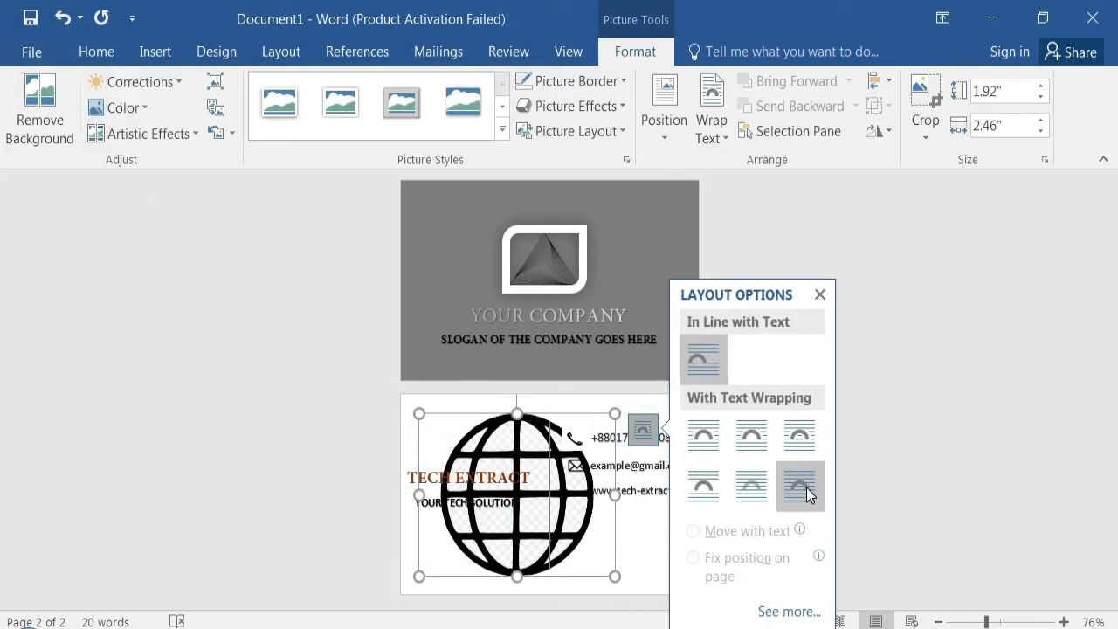
{"action": "left_click", "coordinate": [808, 489]}
{"action": "left_click_drag", "start_coordinate": [614, 575], "coordinate": [595, 522]}
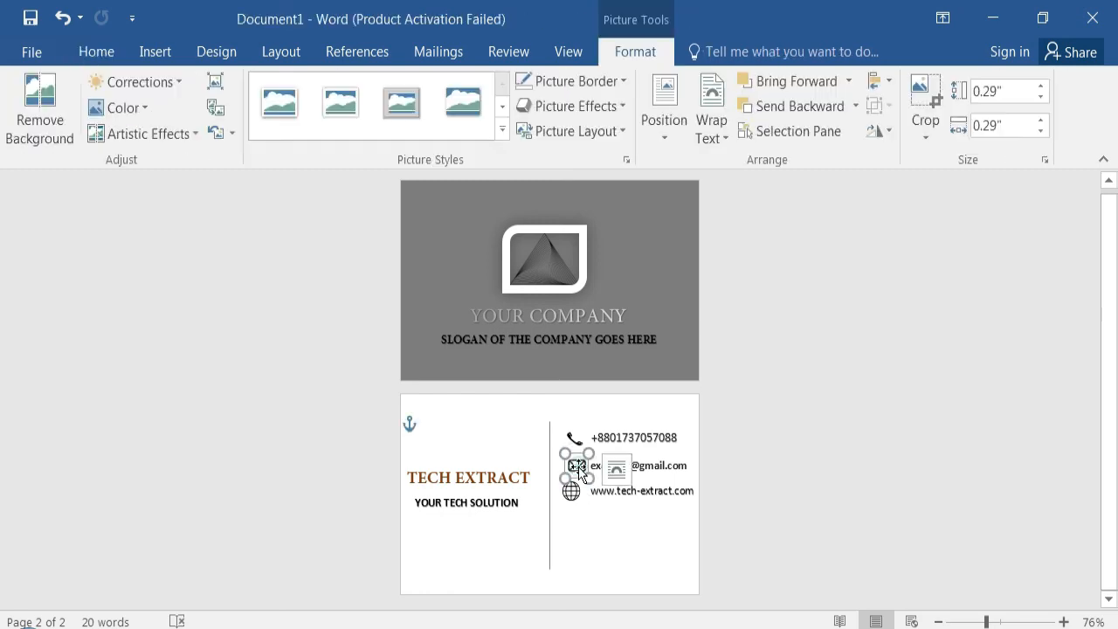
{"action": "left_click", "coordinate": [631, 541]}
{"action": "key", "text": "ctrl+z"}
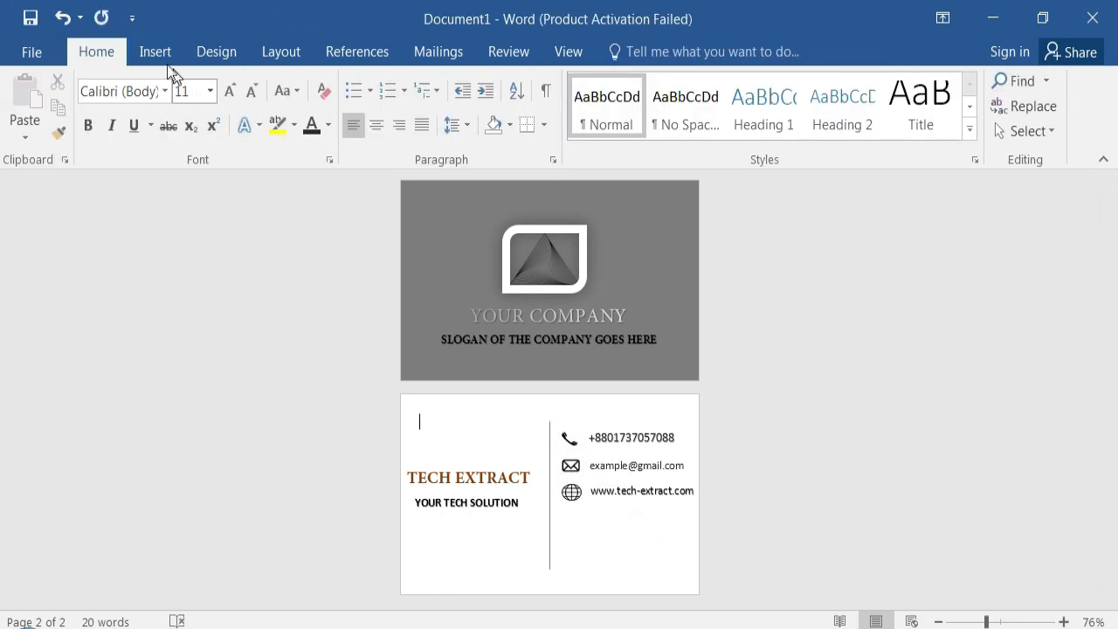
- Insert the location pin icon picture with the oval base from the cards icon png folder onto the back page
{"action": "left_click", "coordinate": [147, 40]}
{"action": "left_click", "coordinate": [192, 109]}
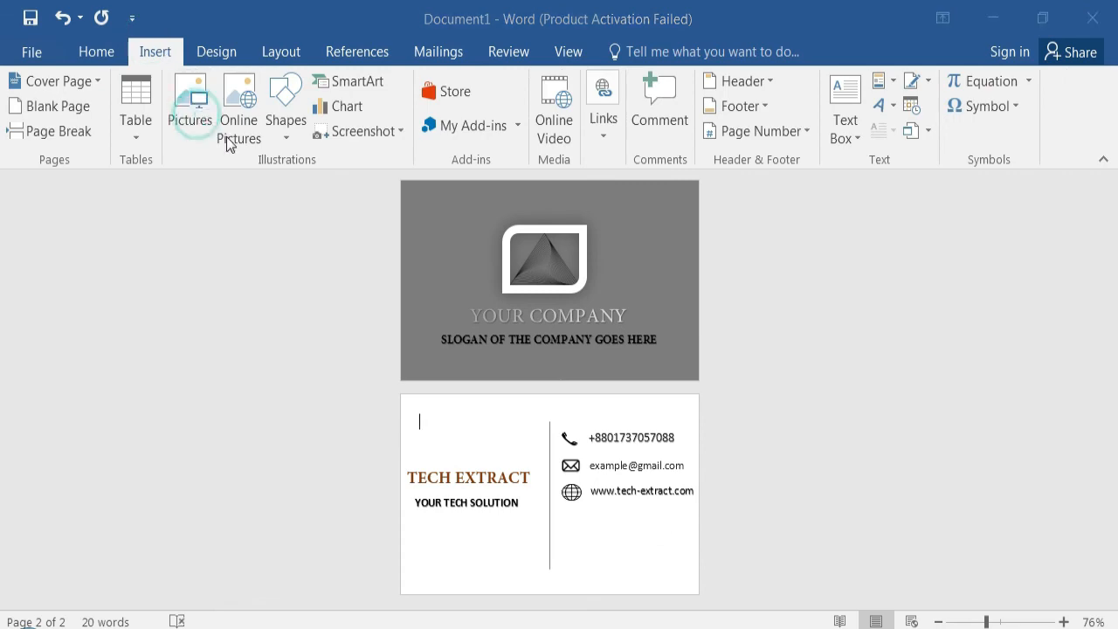
{"action": "left_click_drag", "start_coordinate": [665, 155], "coordinate": [664, 225]}
{"action": "left_click", "coordinate": [557, 278]}
{"action": "left_click", "coordinate": [512, 516]}
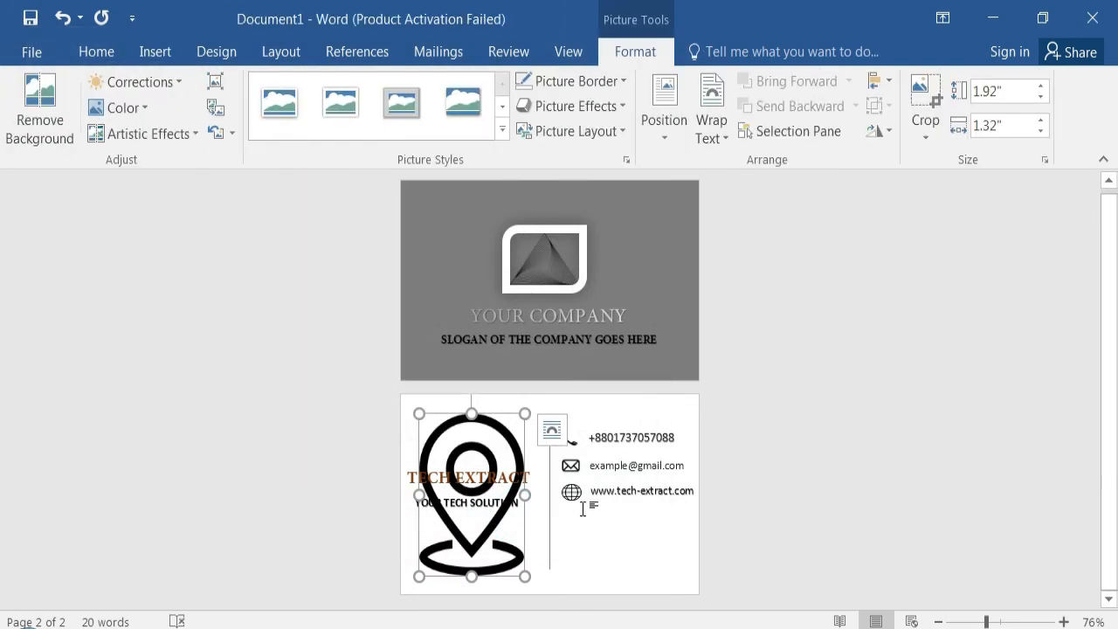
- Set the location pin icon In Front of Text, shrink it to match the other icons and place it below the globe
{"action": "left_click", "coordinate": [552, 429]}
{"action": "left_click", "coordinate": [716, 503]}
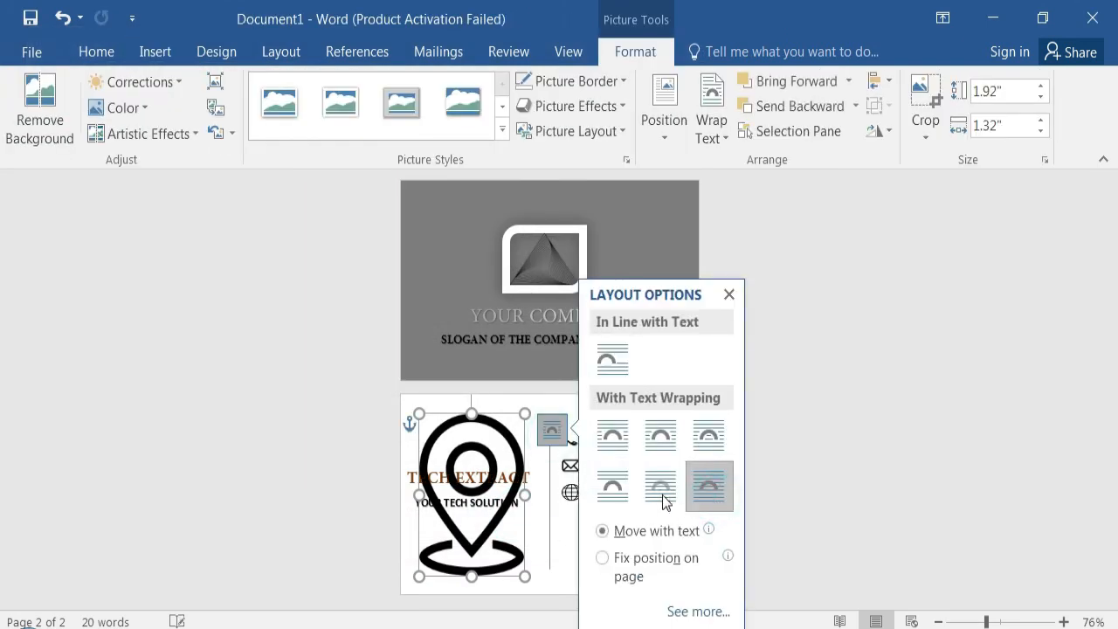
{"action": "left_click_drag", "start_coordinate": [524, 581], "coordinate": [469, 487]}
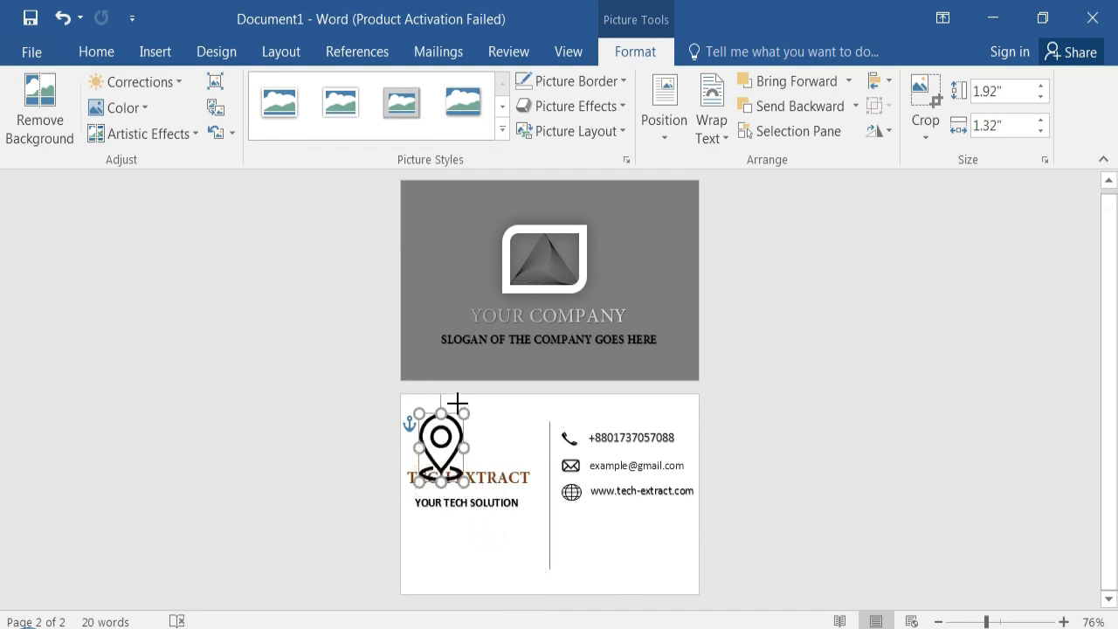
{"action": "left_click_drag", "start_coordinate": [444, 441], "coordinate": [587, 515]}
{"action": "left_click_drag", "start_coordinate": [611, 563], "coordinate": [588, 531]}
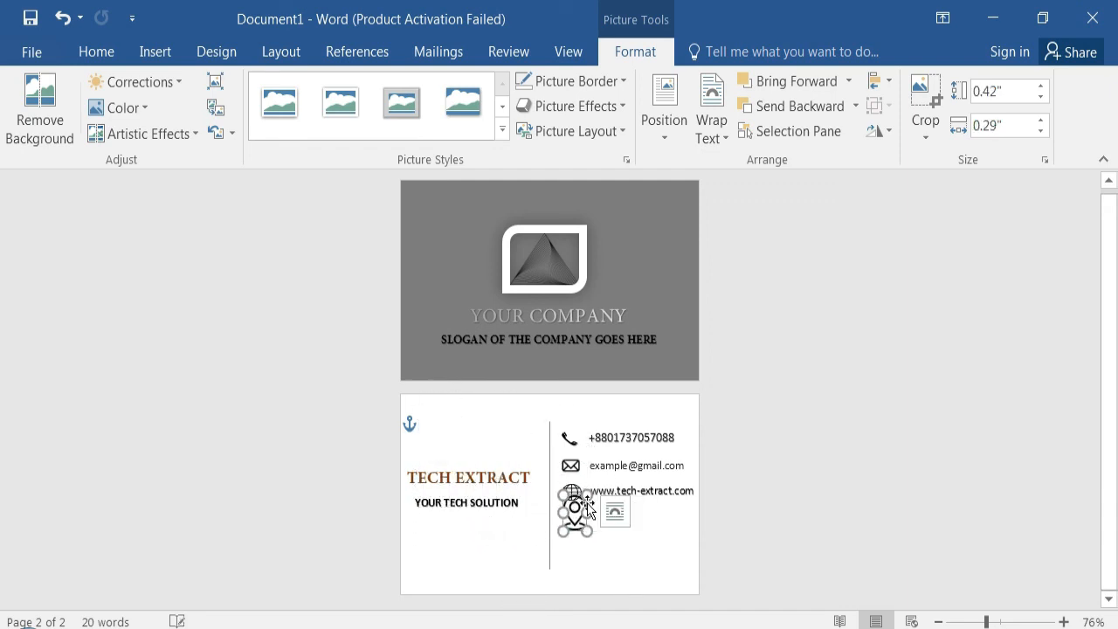
{"action": "left_click", "coordinate": [859, 410]}
{"action": "type", "text": "s"}
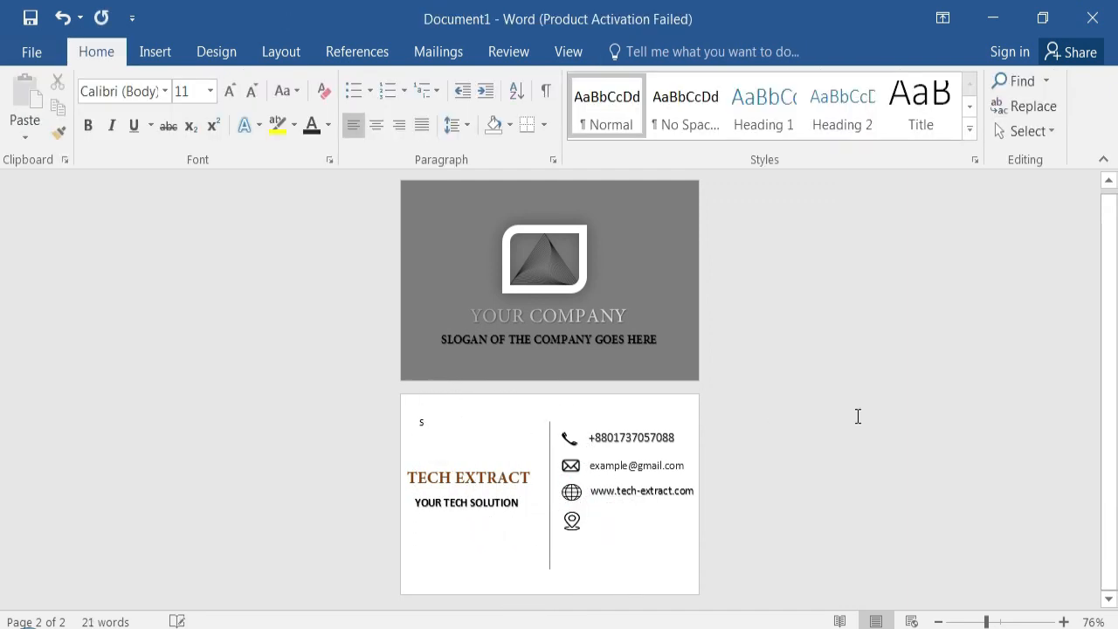
{"action": "key", "text": "BackSpace"}
- Insert a Simple Text Box on the back page and set its wrapping to In Front of Text
{"action": "left_click", "coordinate": [162, 49]}
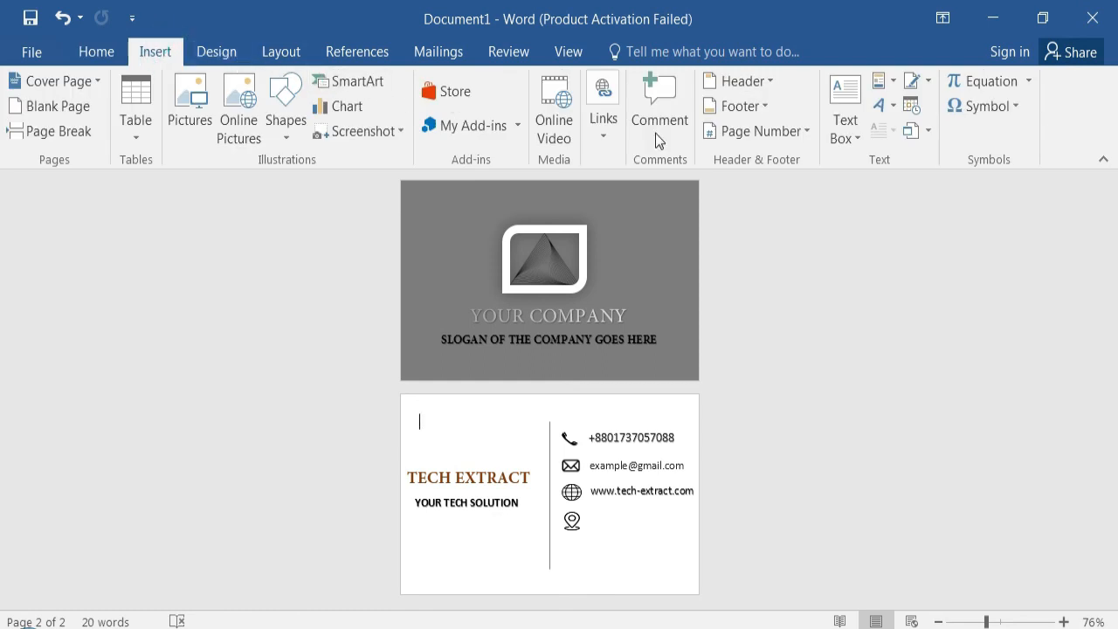
{"action": "left_click", "coordinate": [858, 133]}
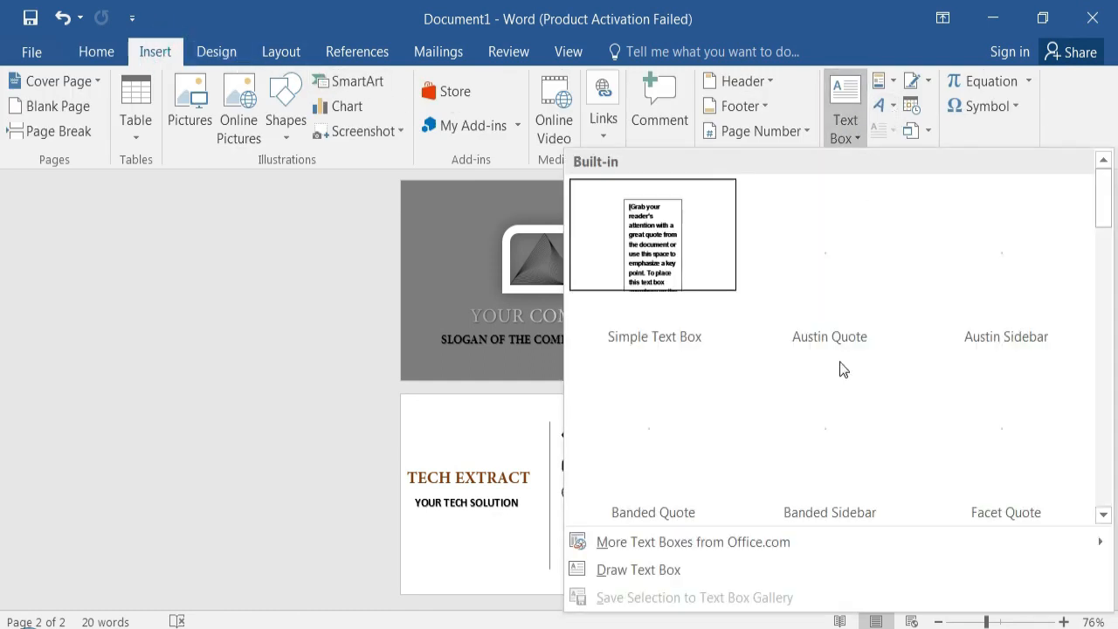
{"action": "left_click", "coordinate": [699, 241]}
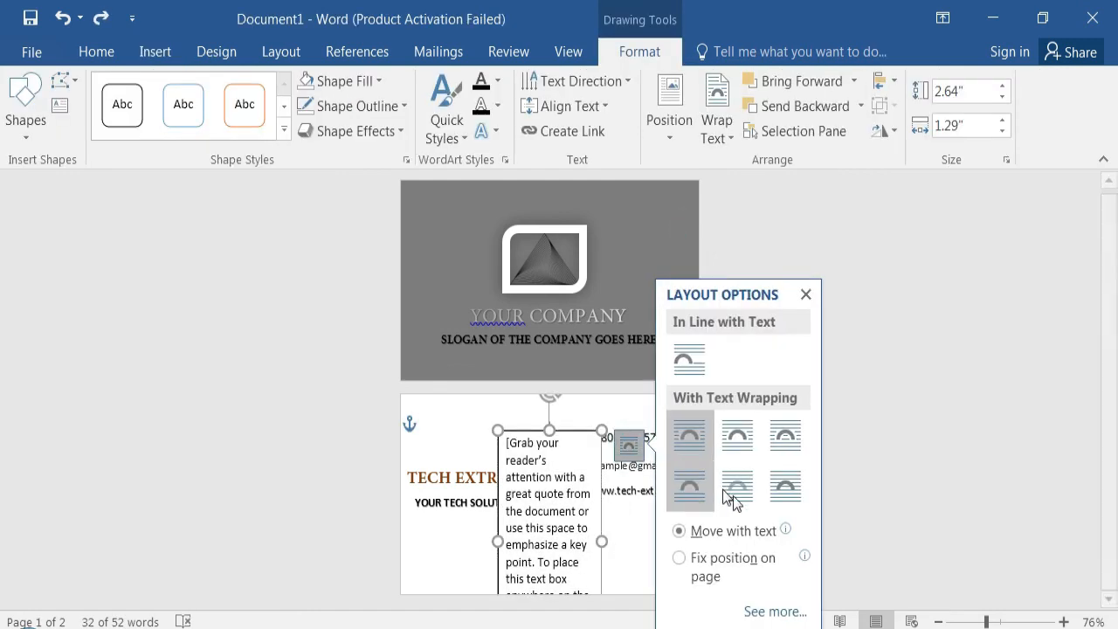
{"action": "left_click", "coordinate": [789, 495]}
- Shrink the text box to about 1.13 by 1.23 inches, remove its outline and place it beside the location pin icon
{"action": "left_click_drag", "start_coordinate": [497, 429], "coordinate": [551, 498]}
{"action": "left_click_drag", "start_coordinate": [563, 498], "coordinate": [612, 426]}
{"action": "left_click_drag", "start_coordinate": [652, 570], "coordinate": [697, 517]}
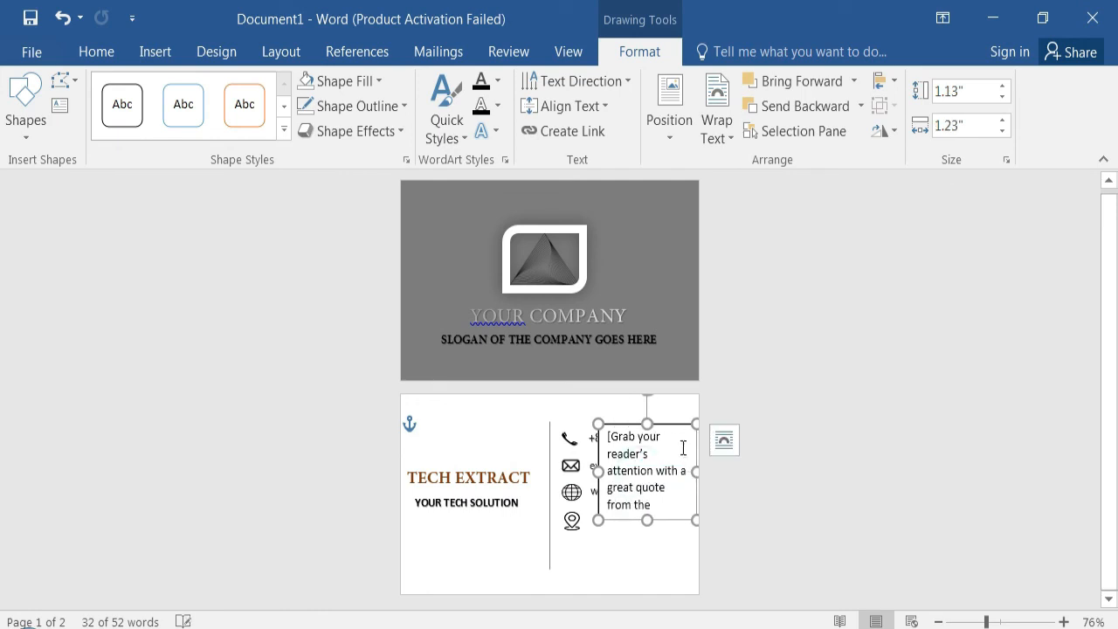
{"action": "left_click_drag", "start_coordinate": [664, 435], "coordinate": [658, 568]}
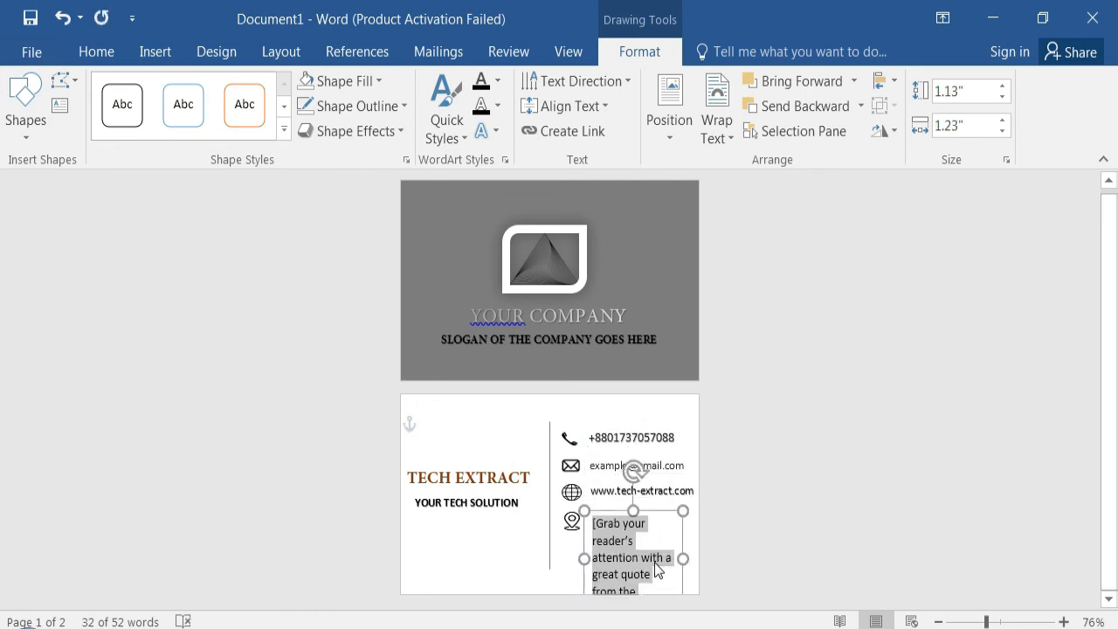
- Replace the placeholder text with the company's postal address and resize the box to fit it on three lines beside the pin
{"action": "type", "text": "Co"}
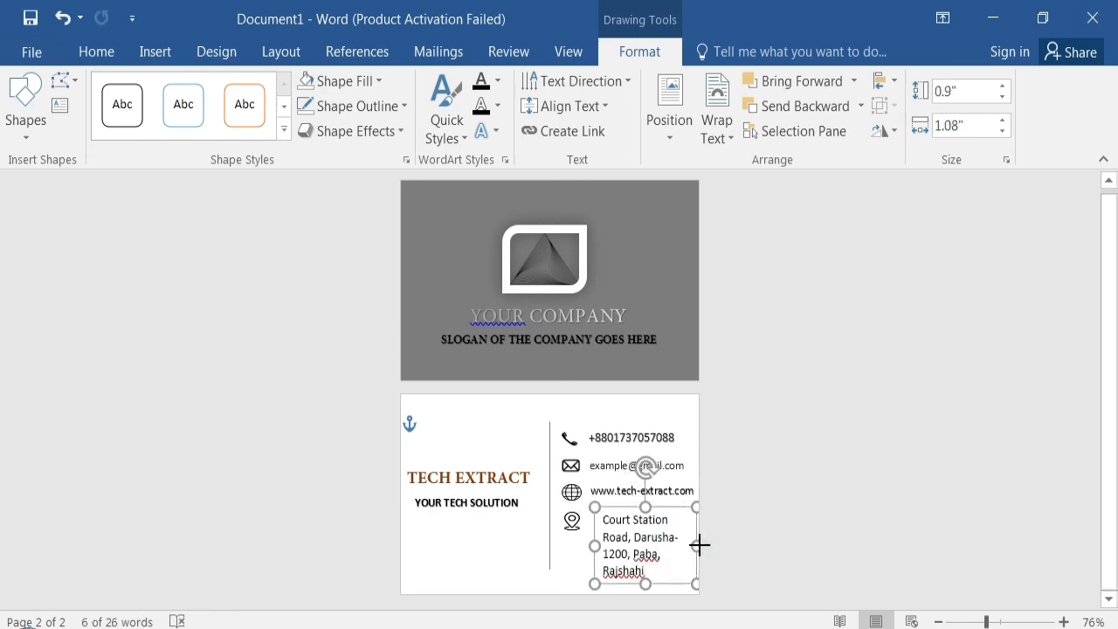
{"action": "left_click_drag", "start_coordinate": [699, 544], "coordinate": [708, 547]}
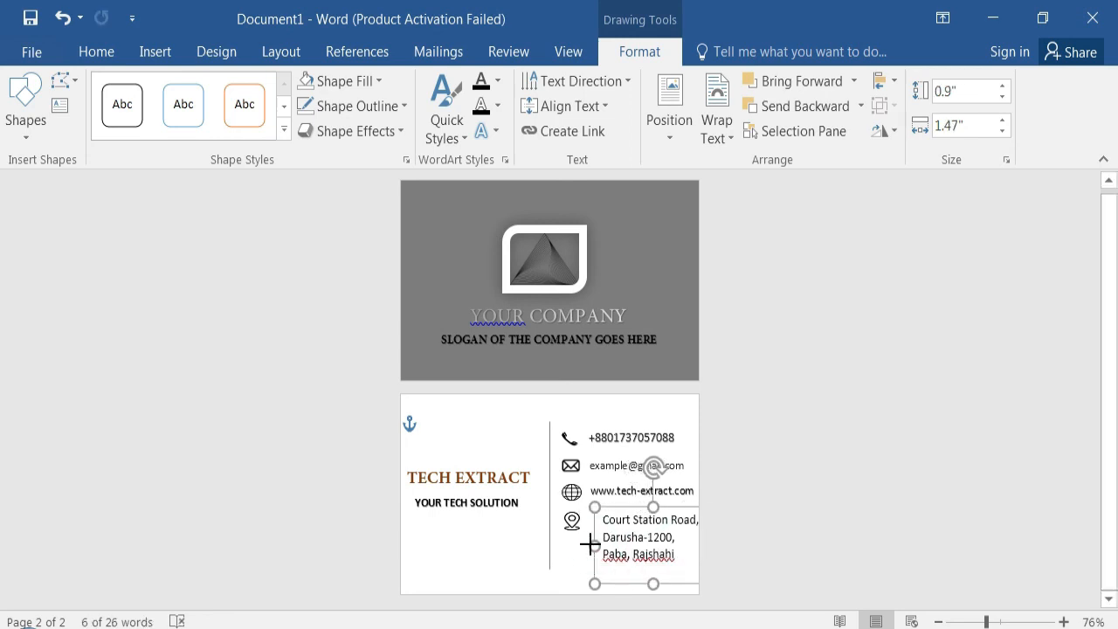
{"action": "left_click", "coordinate": [899, 524]}
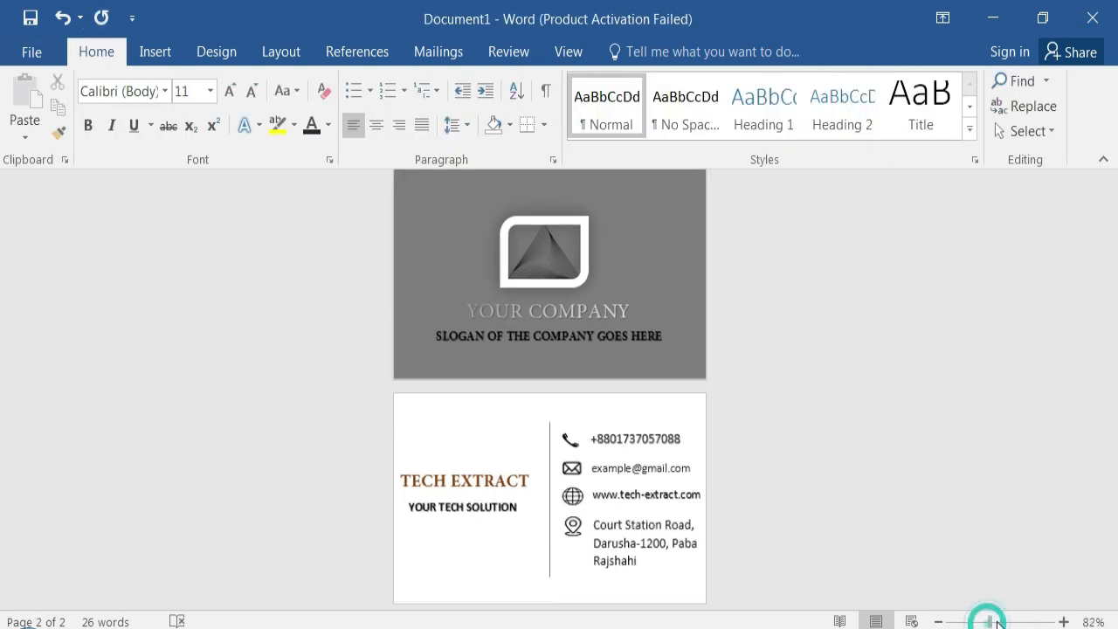